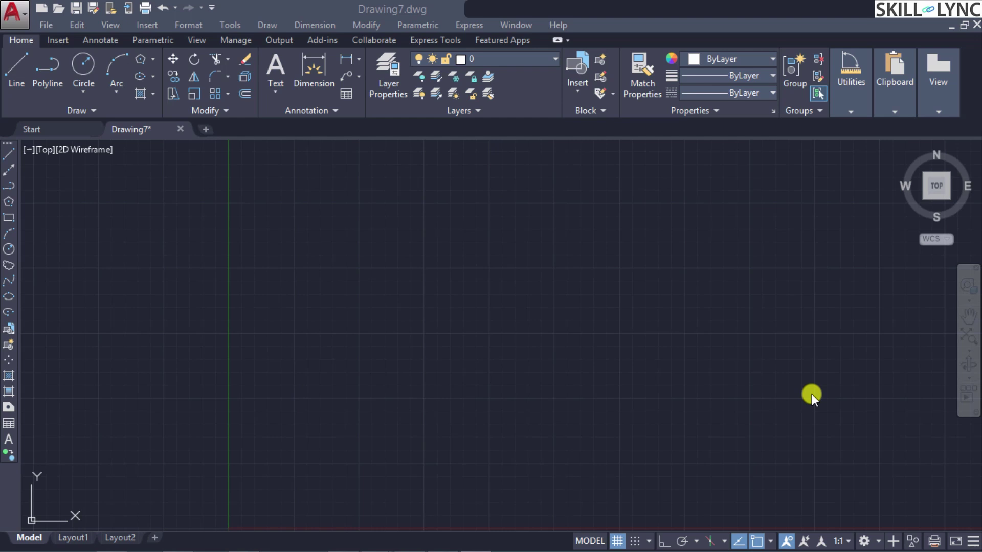
left_click(806, 388)
type("H")
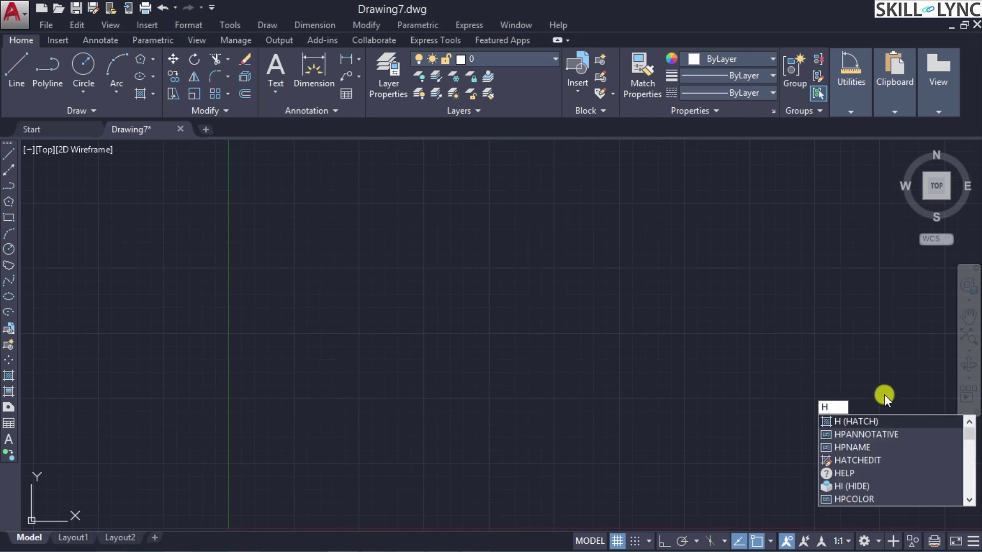
key("Escape")
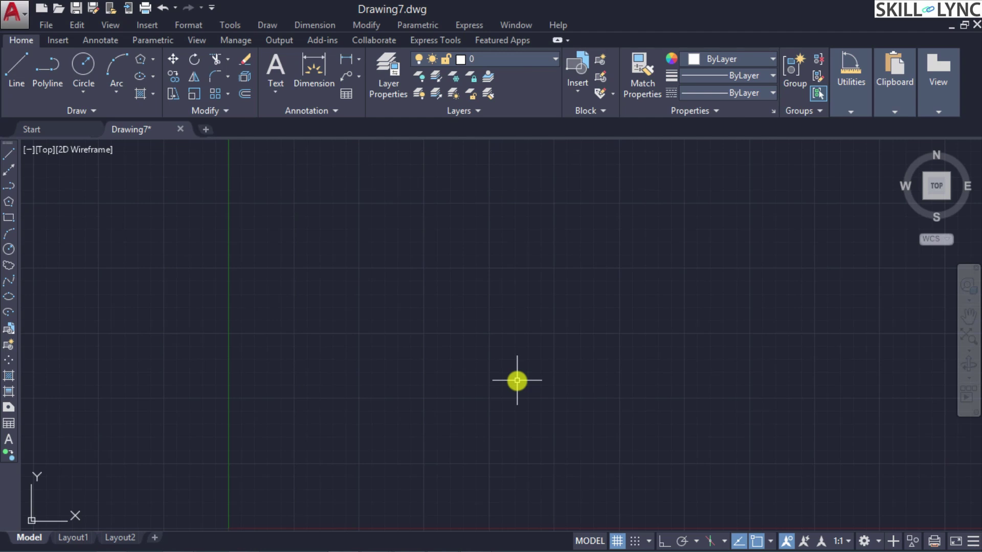
Draw a horizontal rectangle about 135 units high and roughly twice as wide, to the right of the Y axis.
type("rec")
key("Return")
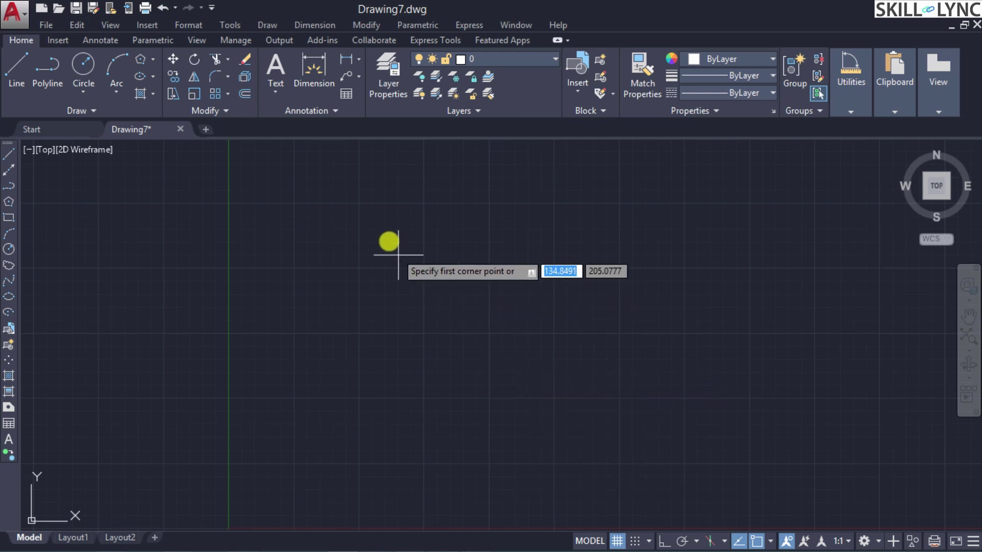
left_click(351, 237)
left_click(700, 413)
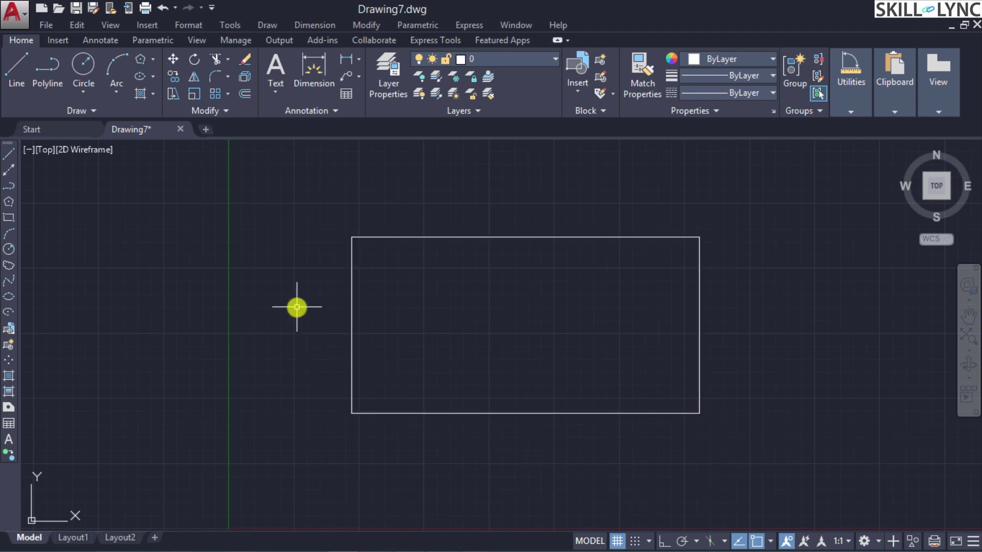
Add a vertical centerline midway between the rectangle's left and right edges.
left_click(57, 40)
left_click(88, 40)
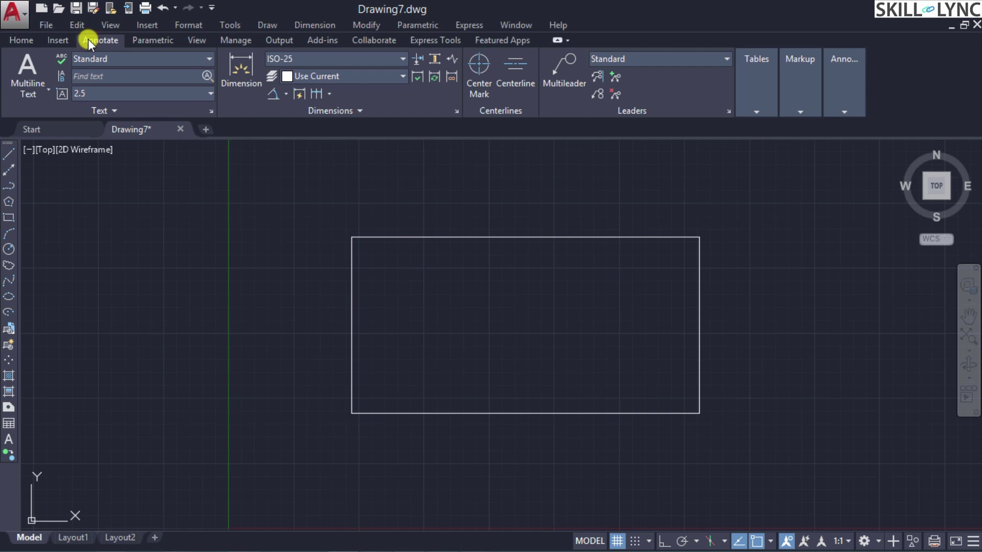
left_click(513, 66)
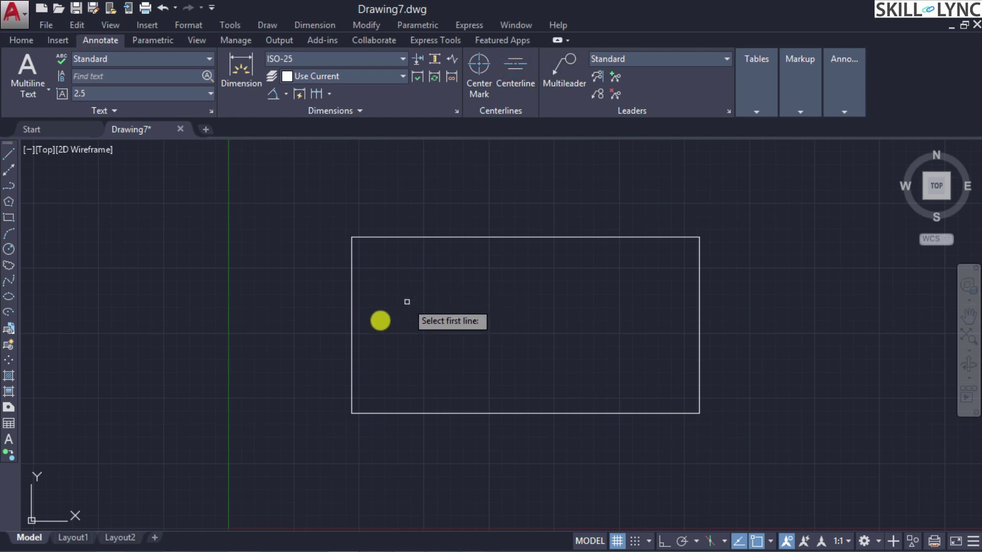
left_click(351, 325)
left_click(699, 327)
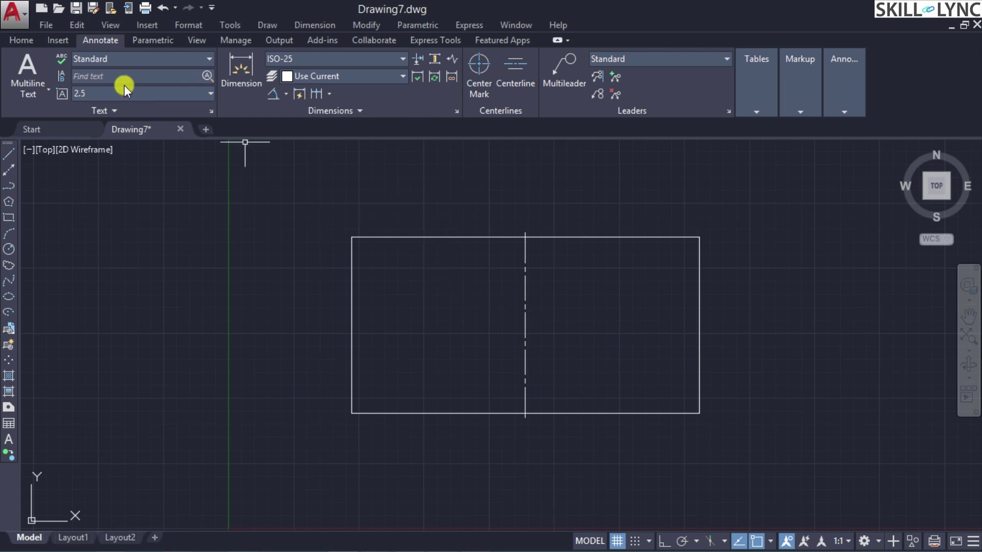
With ortho mode on, draw a vertical line about 135 units long between the rectangle's upper and lower edges, left of the centerline.
left_click(20, 39)
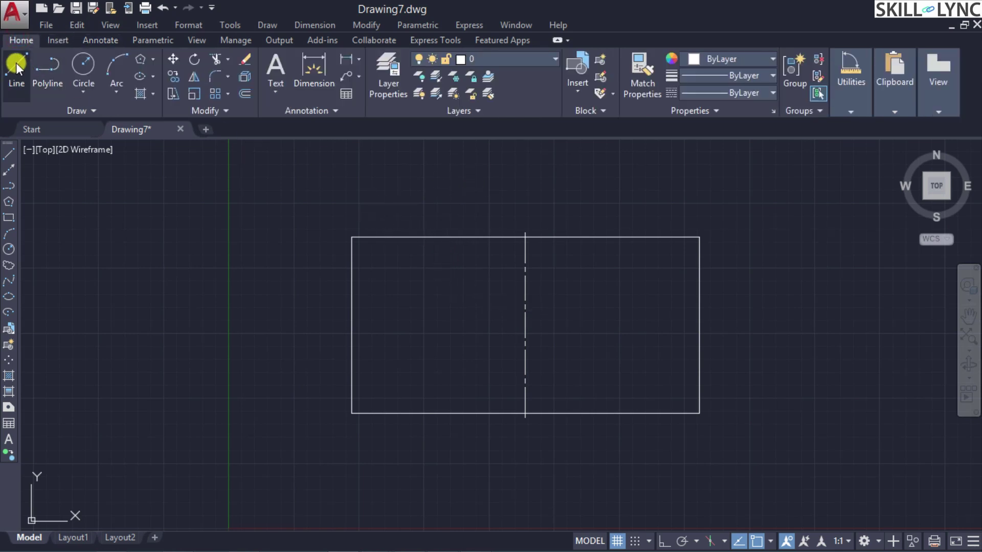
left_click(17, 62)
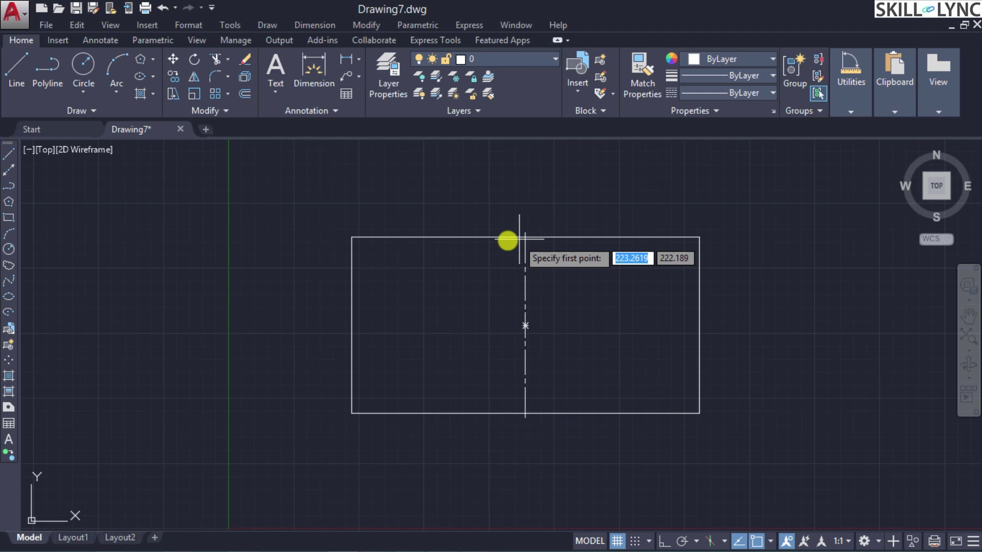
left_click(473, 237)
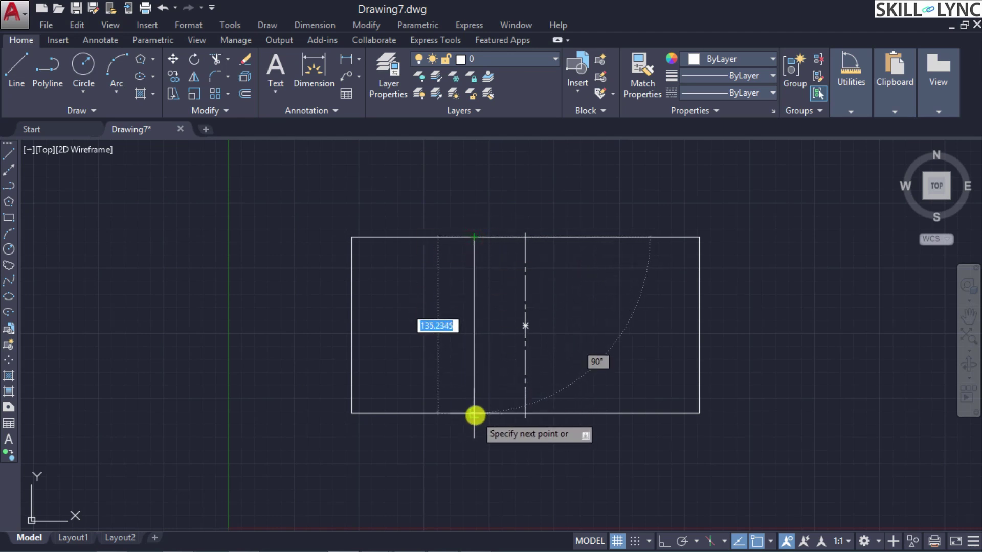
key("F8")
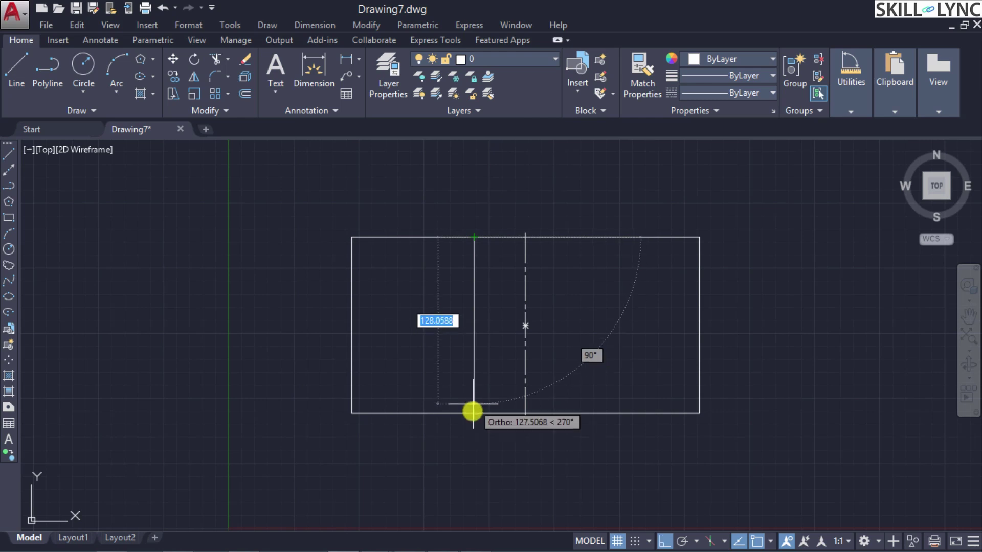
left_click(472, 412)
key("Escape")
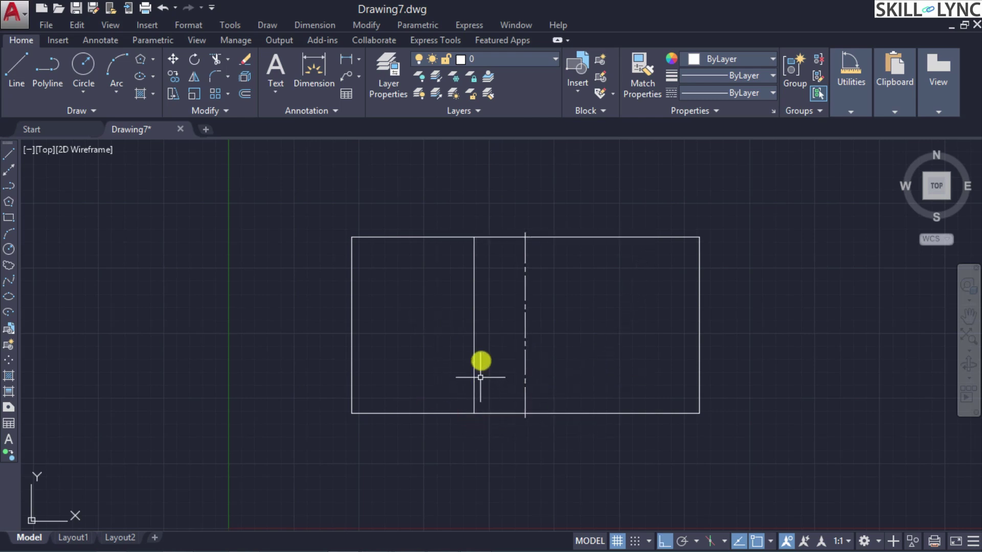
left_click(472, 354)
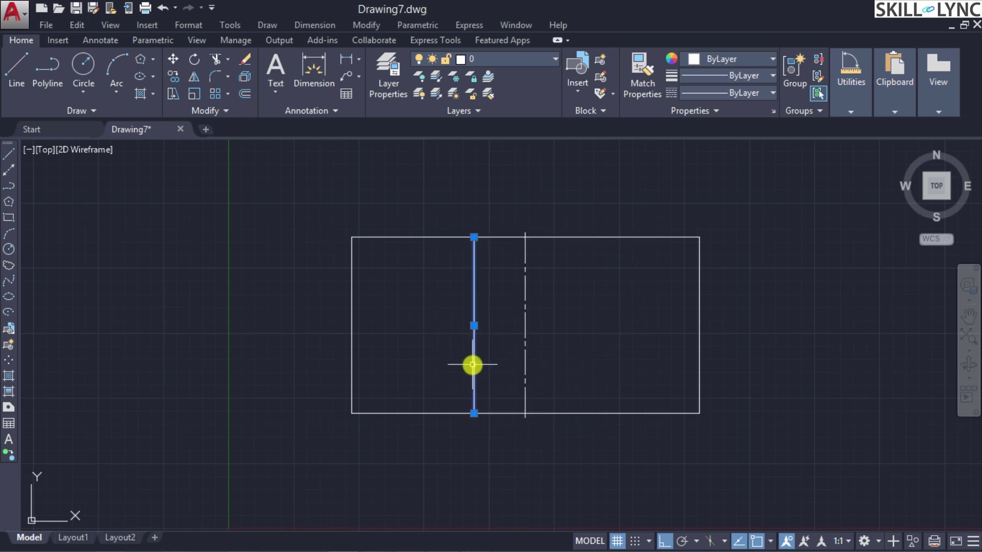
left_click(473, 364)
left_click(680, 332)
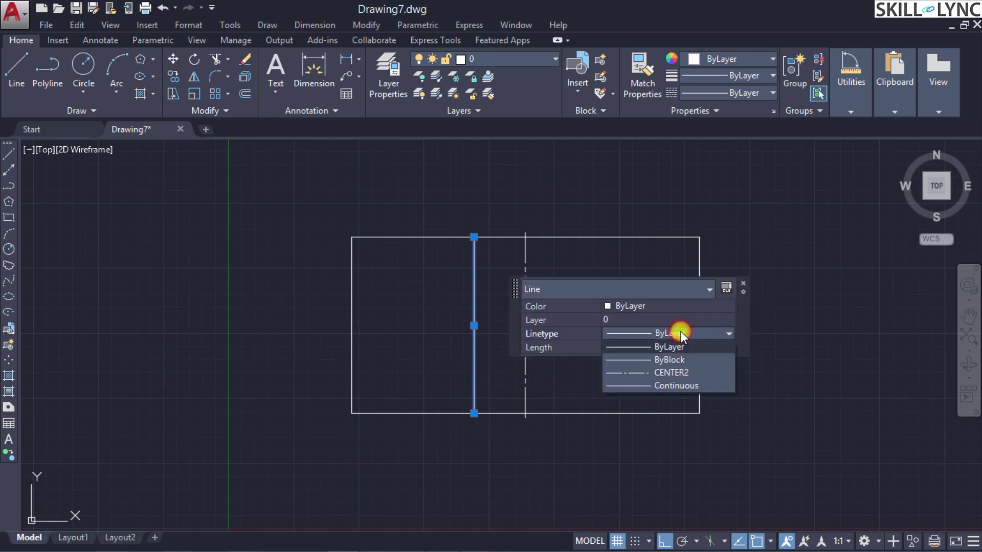
key("Escape")
key("Escape")
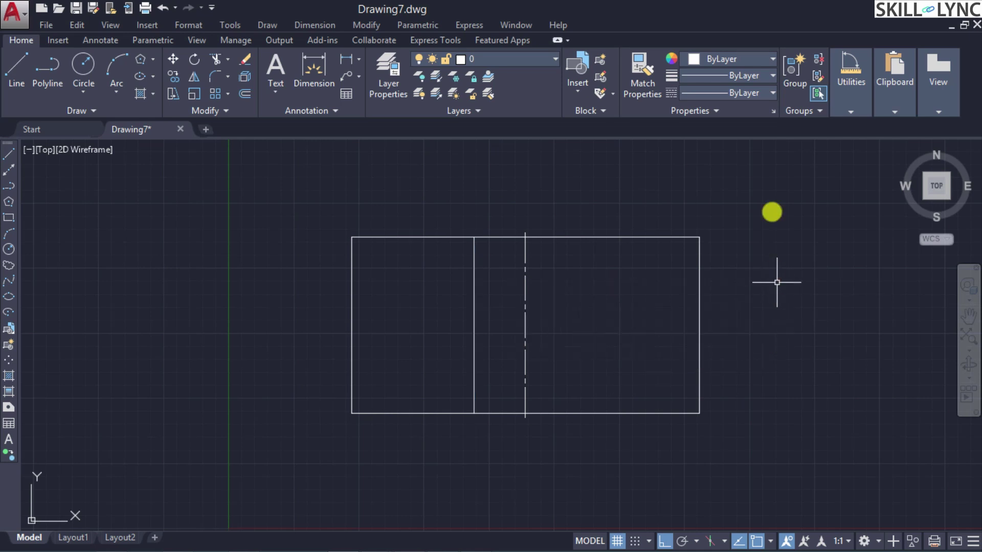
left_click(771, 112)
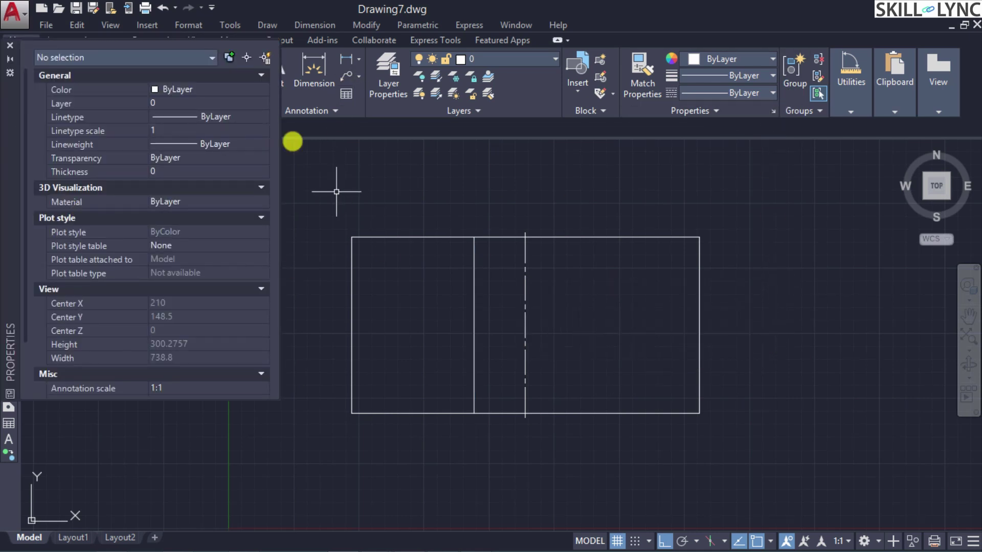
left_click(9, 45)
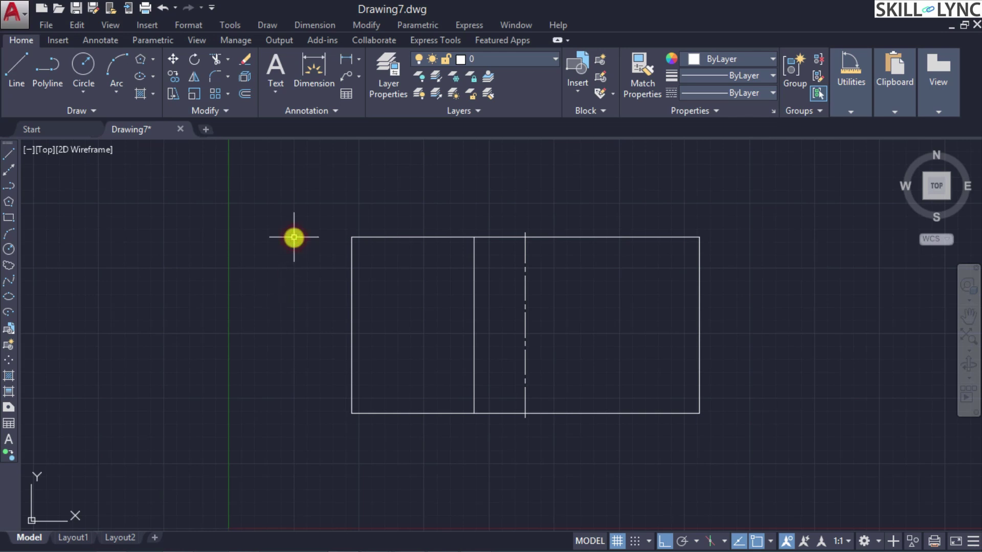
left_click(277, 272)
left_click(280, 271)
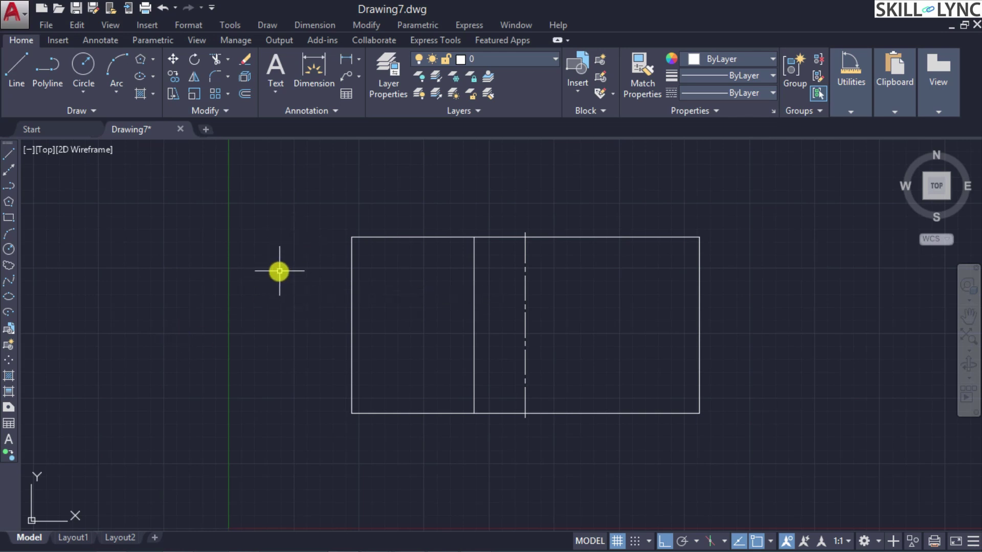
Load the HIDDEN linetype from acadiso.lin into the drawing with the Linetype Manager.
type("LINEs")
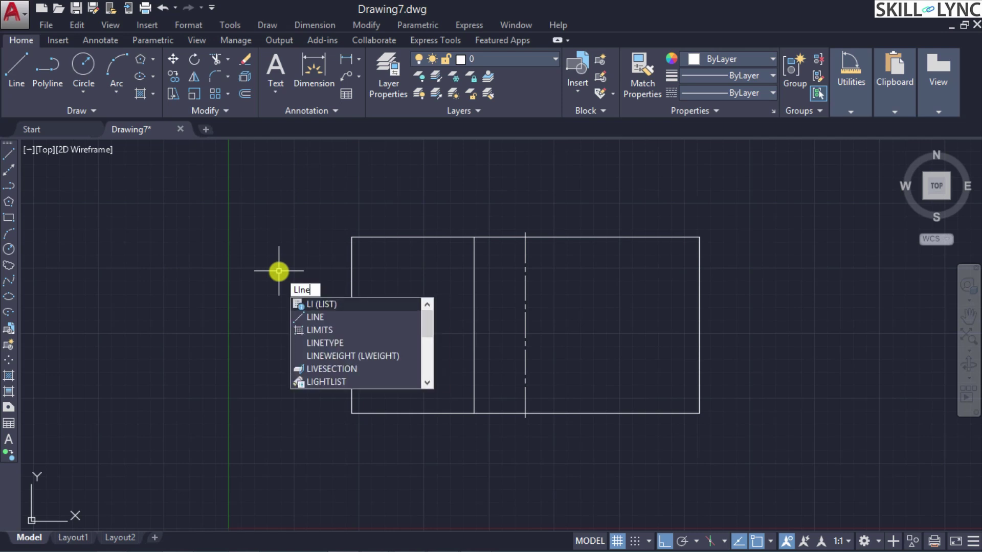
key("BackSpace")
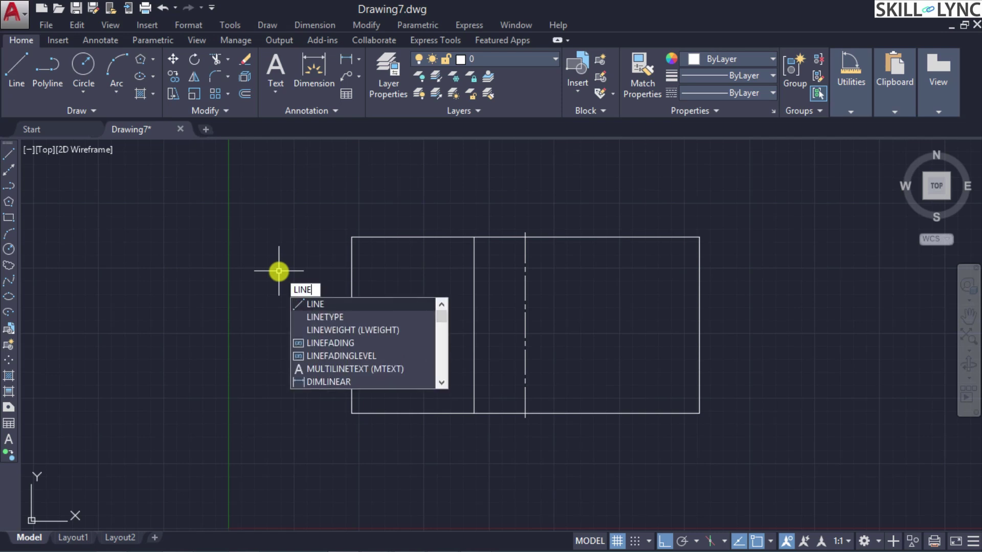
key("Down")
key("Return")
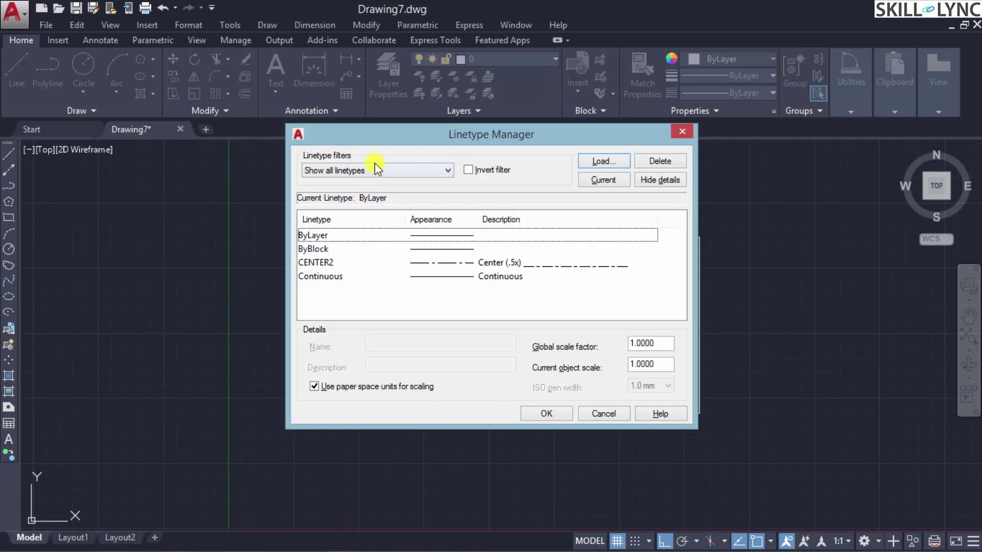
left_click(604, 161)
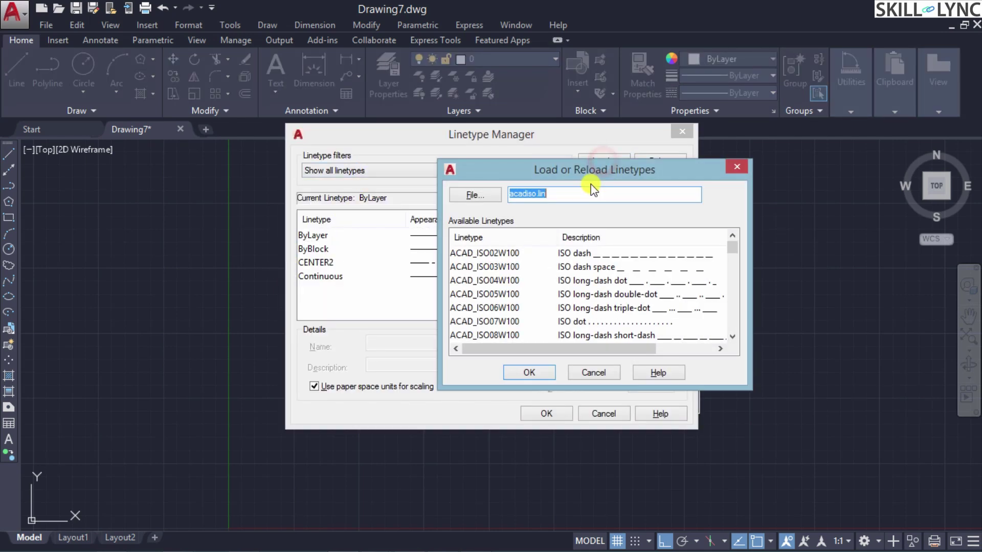
left_click(620, 253)
scroll(595, 279, "down", 3)
scroll(594, 279, "down", 6)
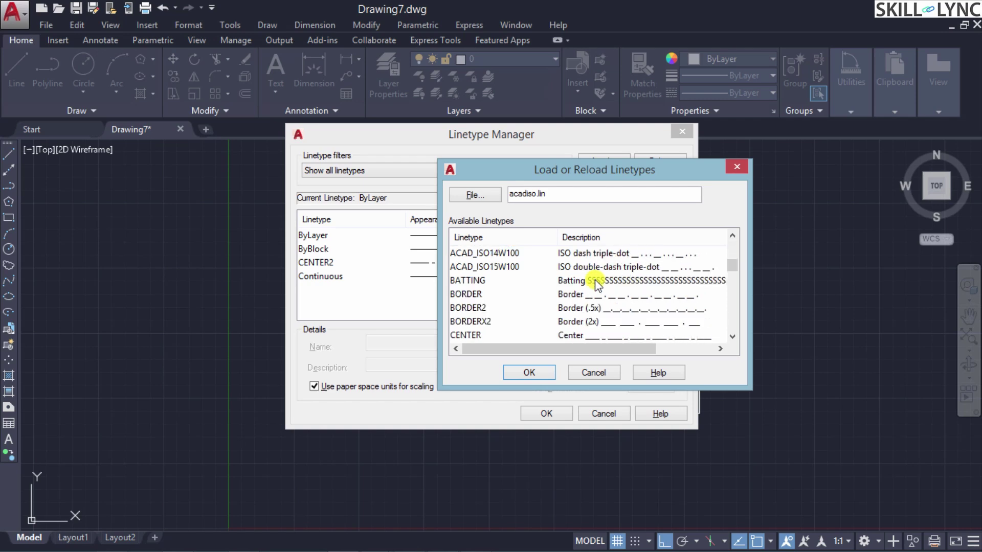
scroll(593, 280, "down", 2)
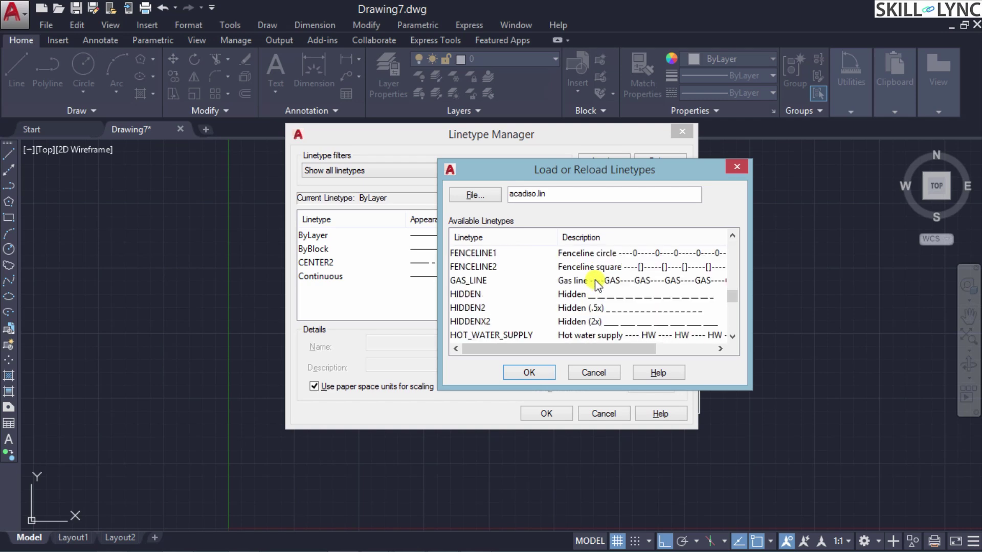
double_click(478, 294)
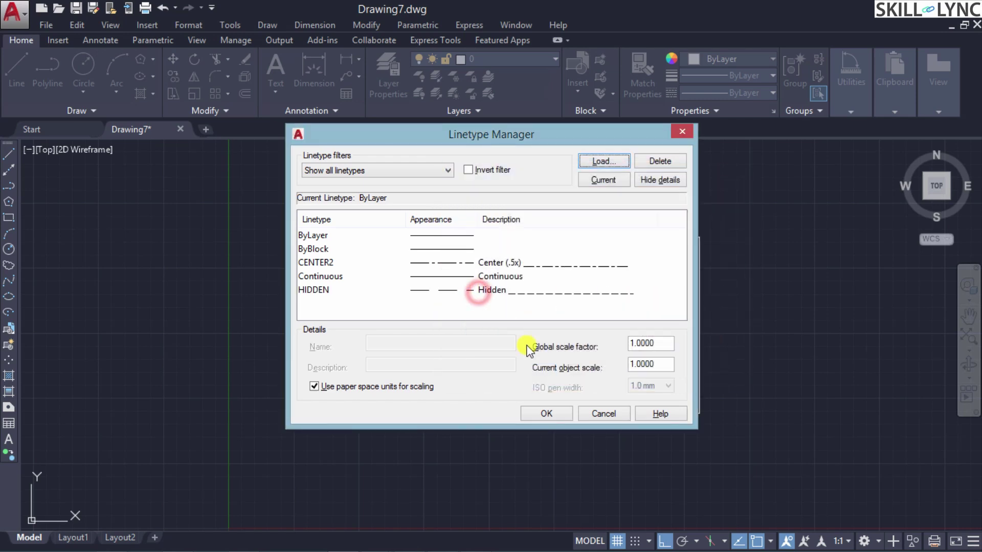
left_click(533, 412)
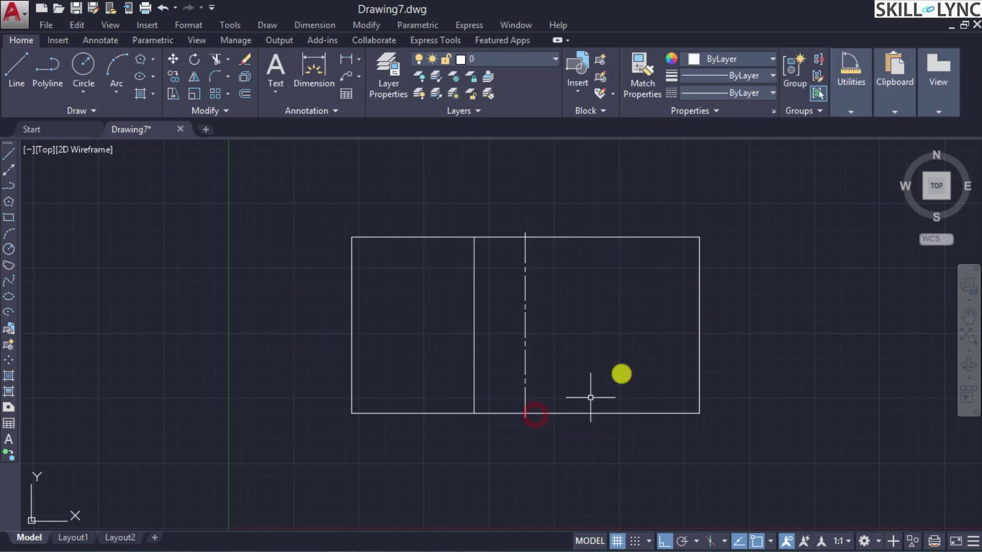
Change the linetype of the vertical line left of the centerline to HIDDEN in its properties.
left_click(472, 306)
right_click(471, 305)
left_click(516, 526)
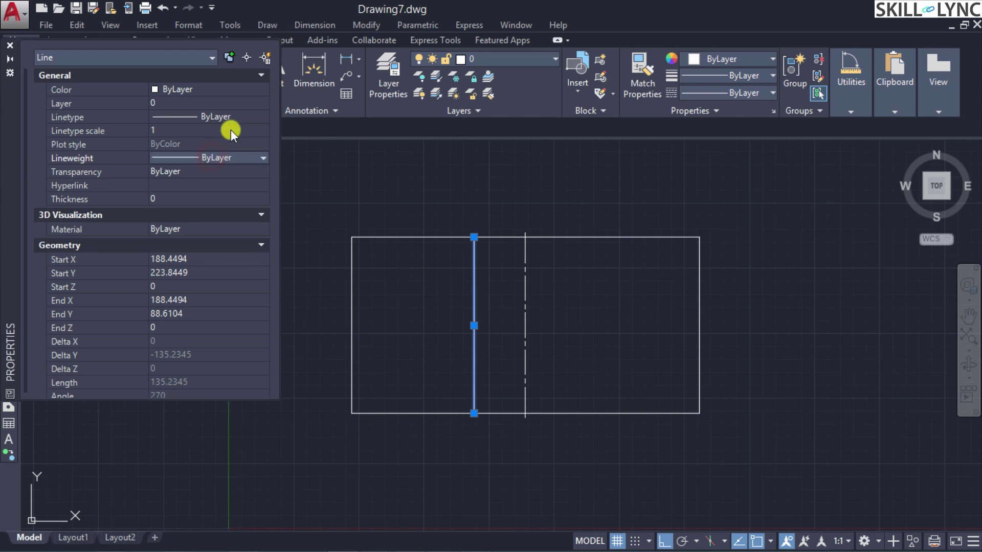
left_click(233, 116)
left_click(223, 181)
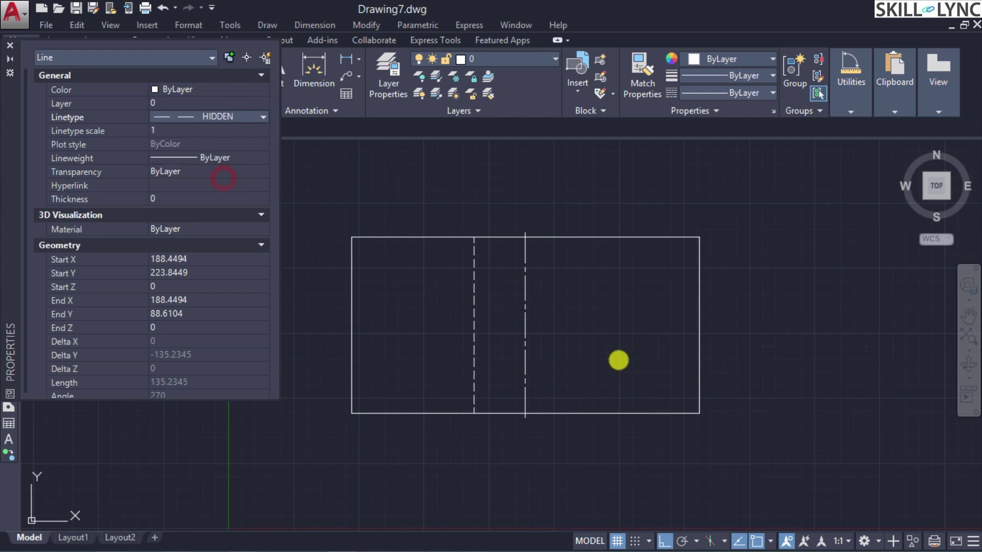
key("Escape")
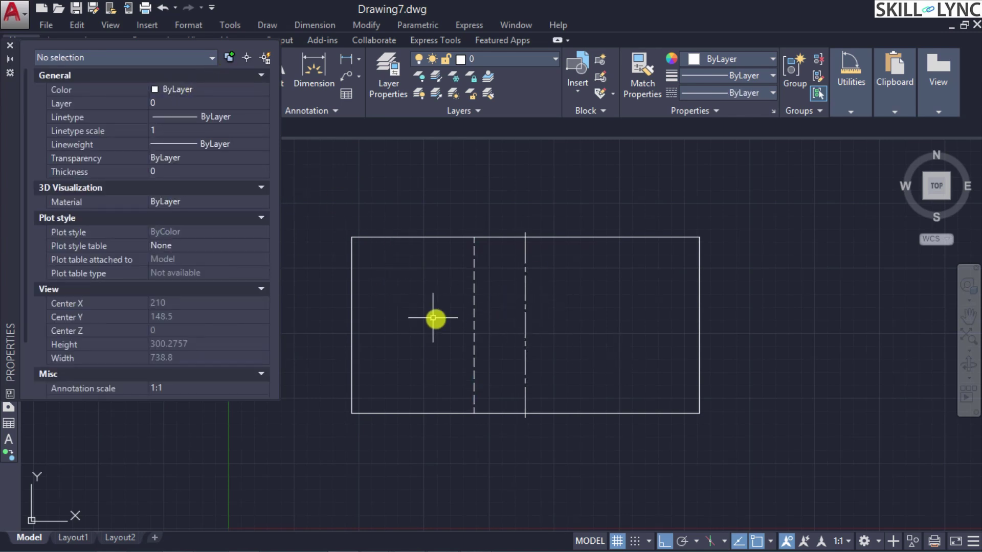
left_click(9, 45)
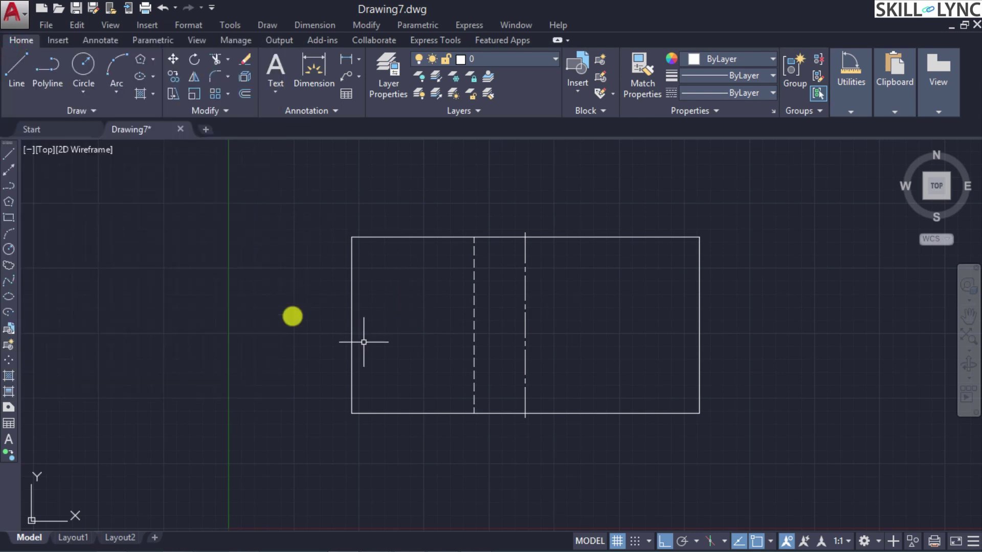
Mirror the dashed vertical line about the centerline, keeping the original line.
type("mirr")
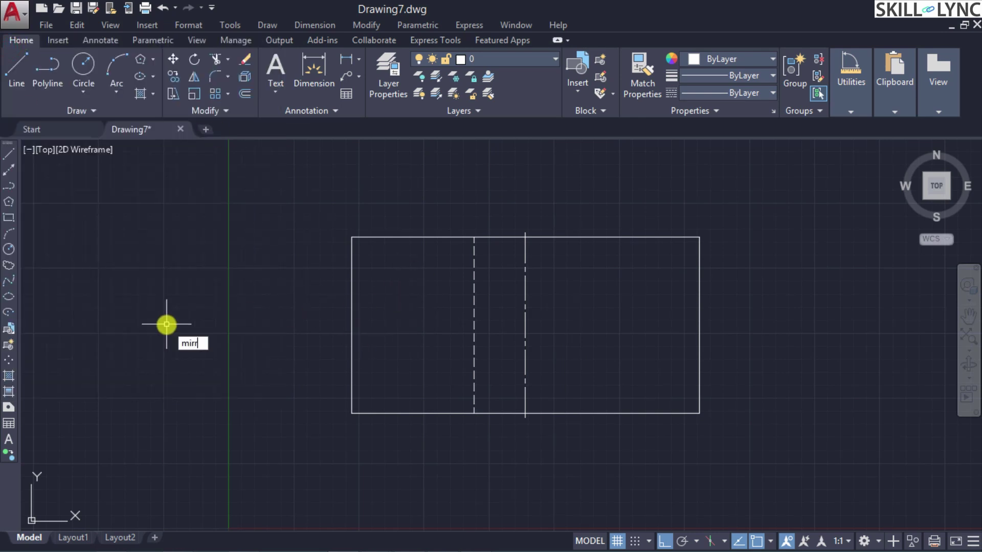
key("Return")
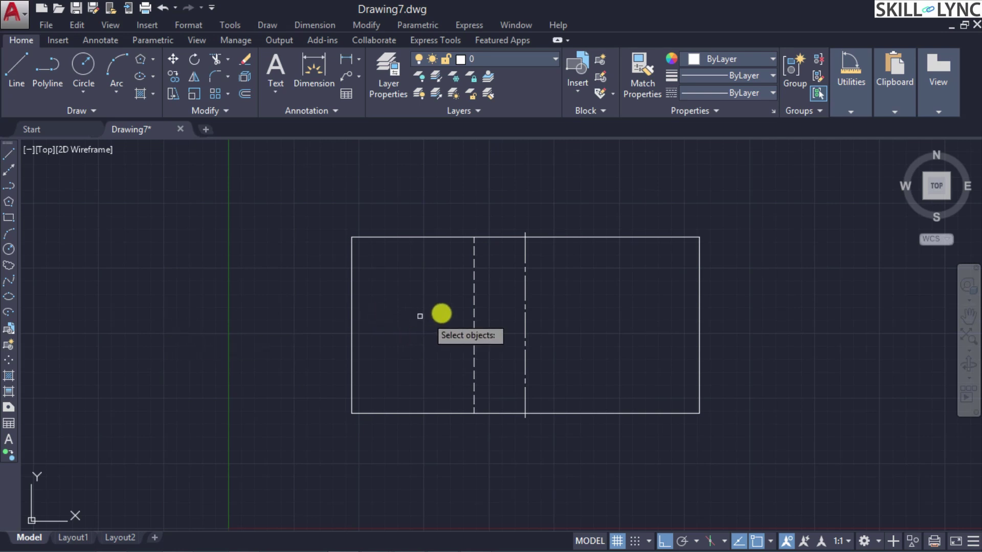
left_click(472, 309)
key("Return")
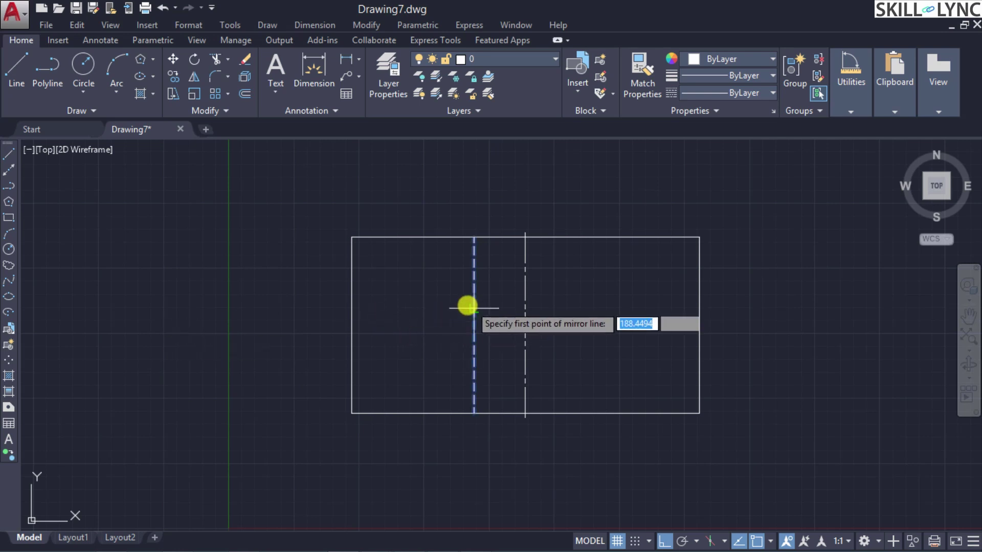
left_click(526, 413)
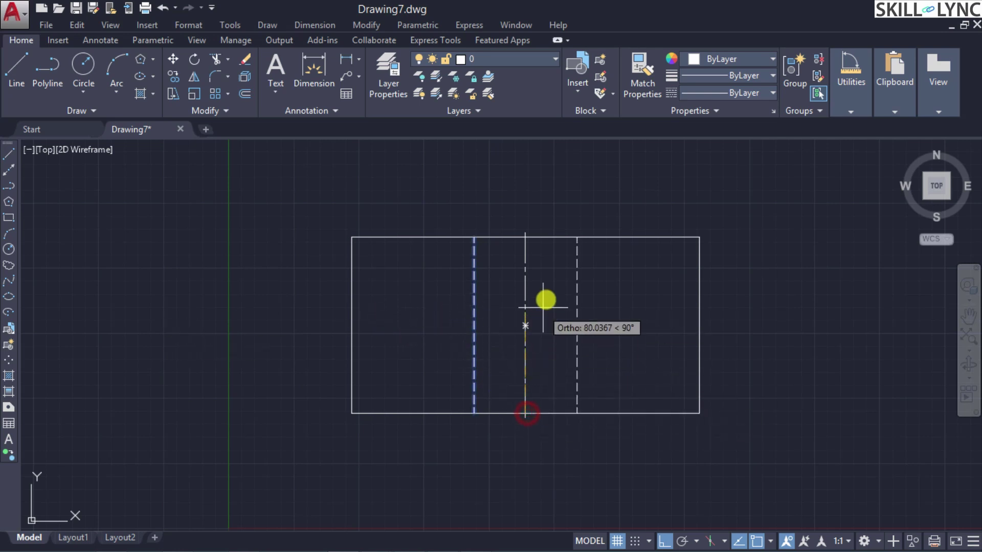
left_click(523, 289)
key("Return")
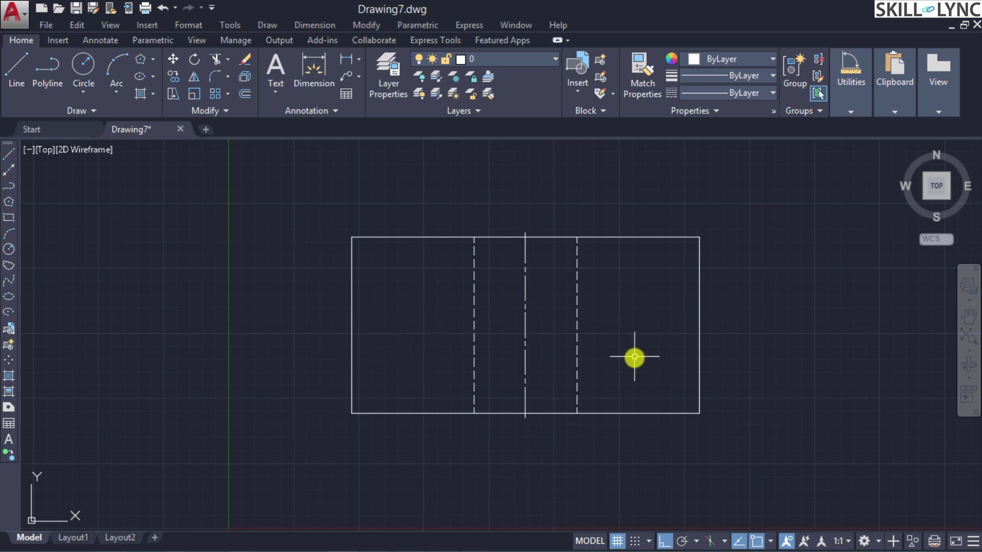
Start the Hatch command and open its settings dialog.
type("h")
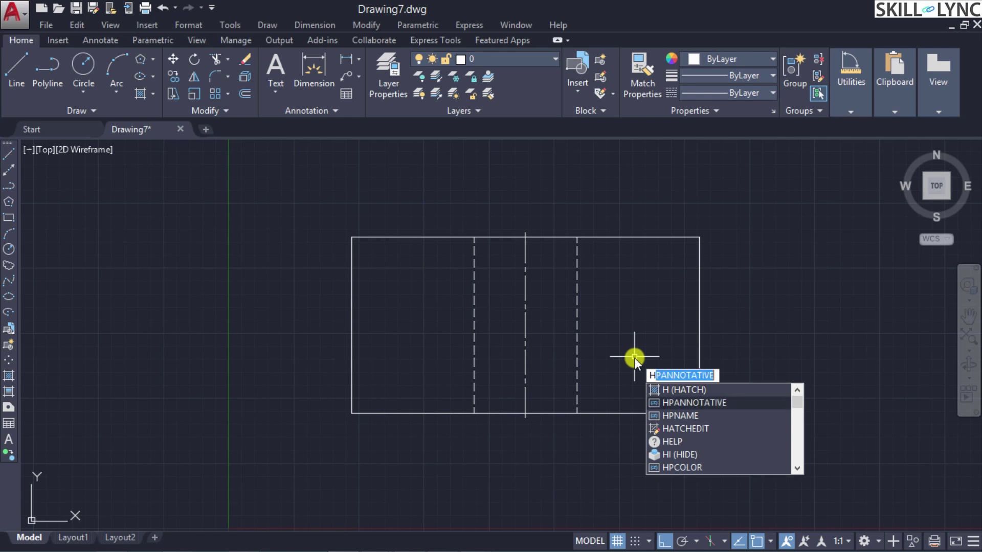
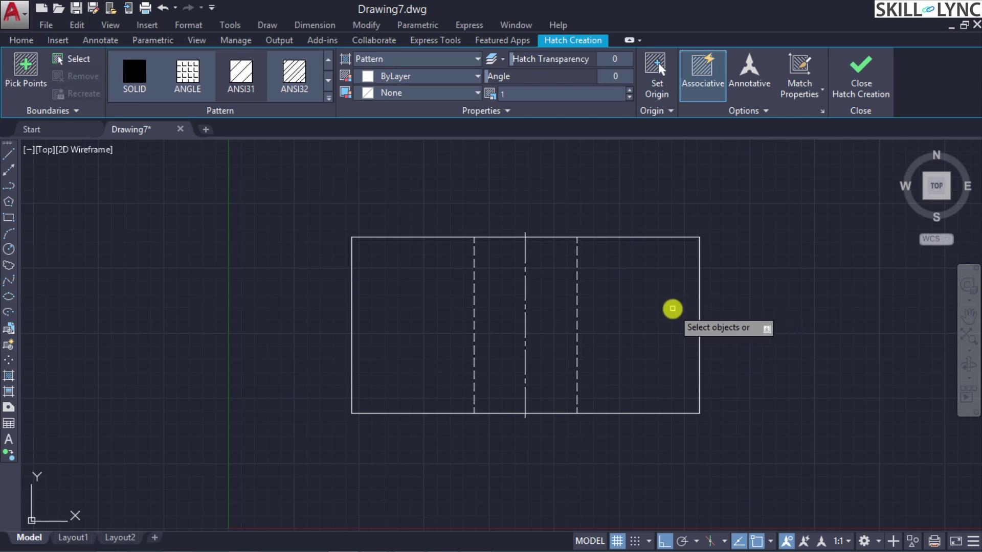
key("Down")
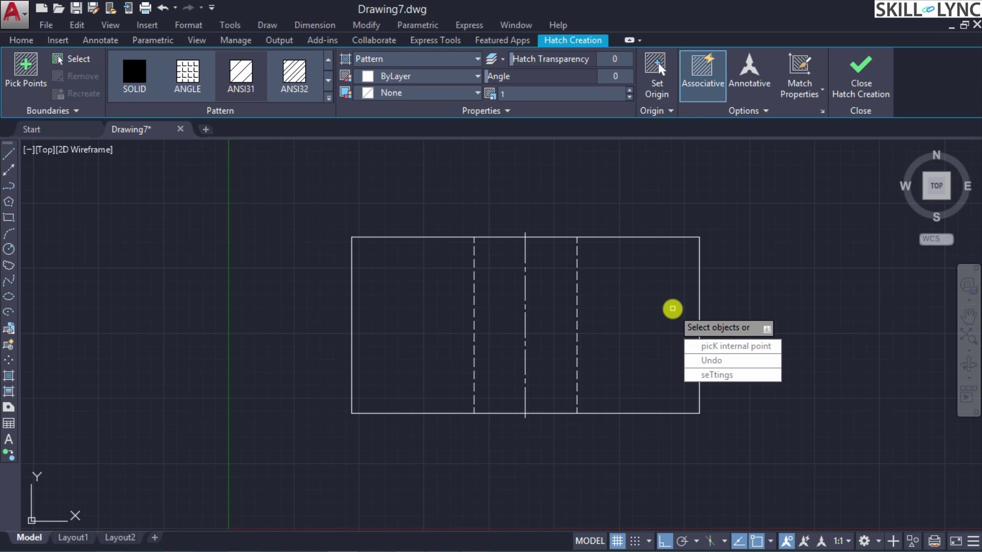
key("Down")
key("Down")
key("Down")
key("Return")
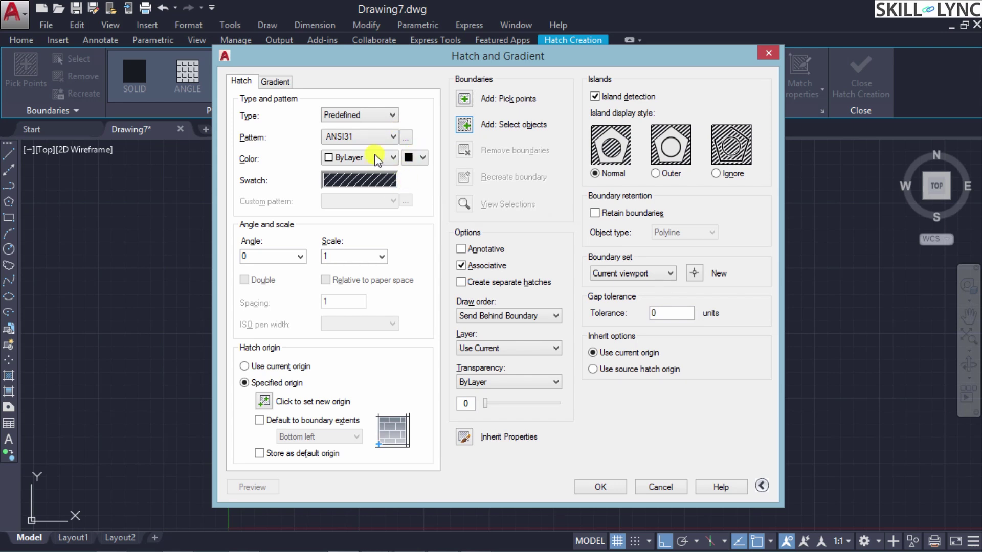
Compare the gradient color and orientation options with the hatch pattern, scale and origin options.
left_click(274, 81)
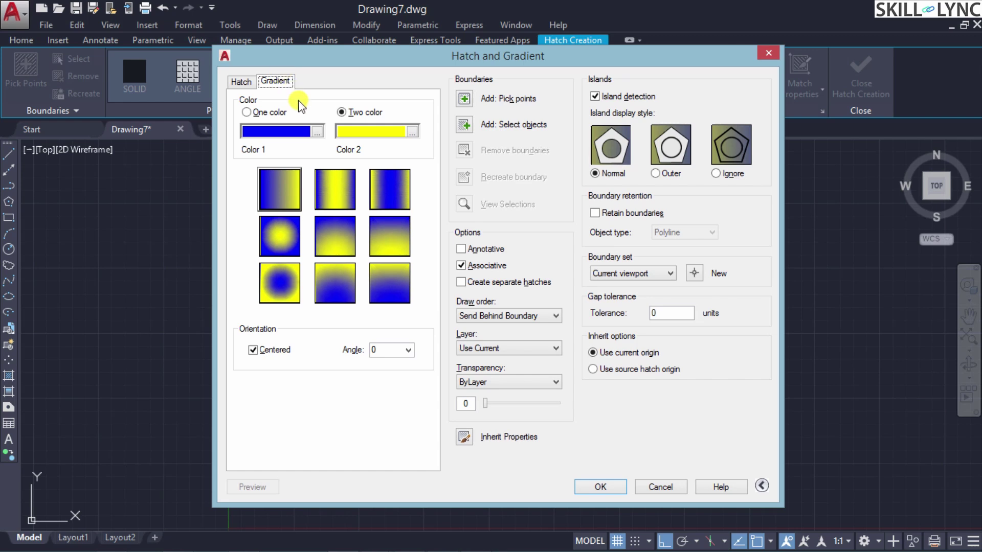
left_click(241, 83)
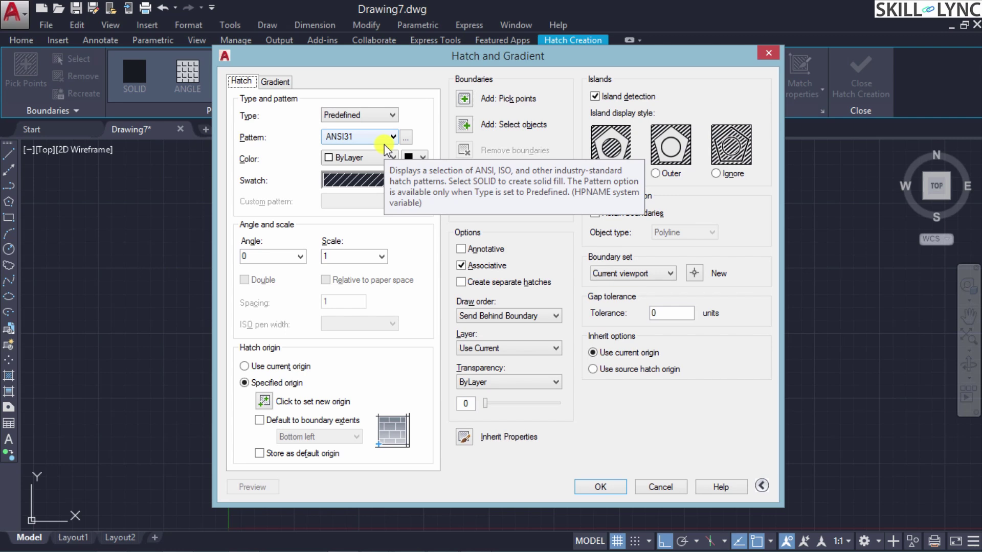
left_click(275, 81)
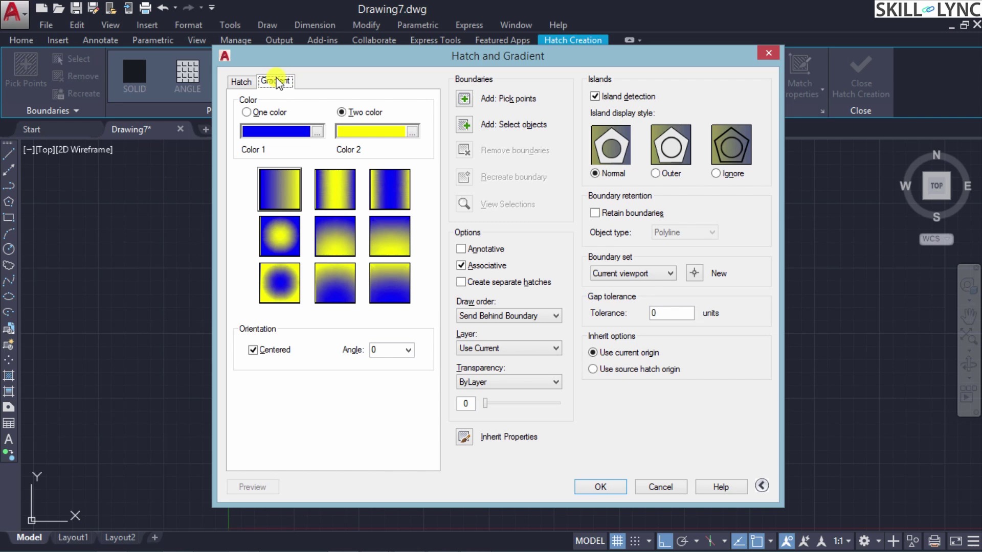
left_click(241, 81)
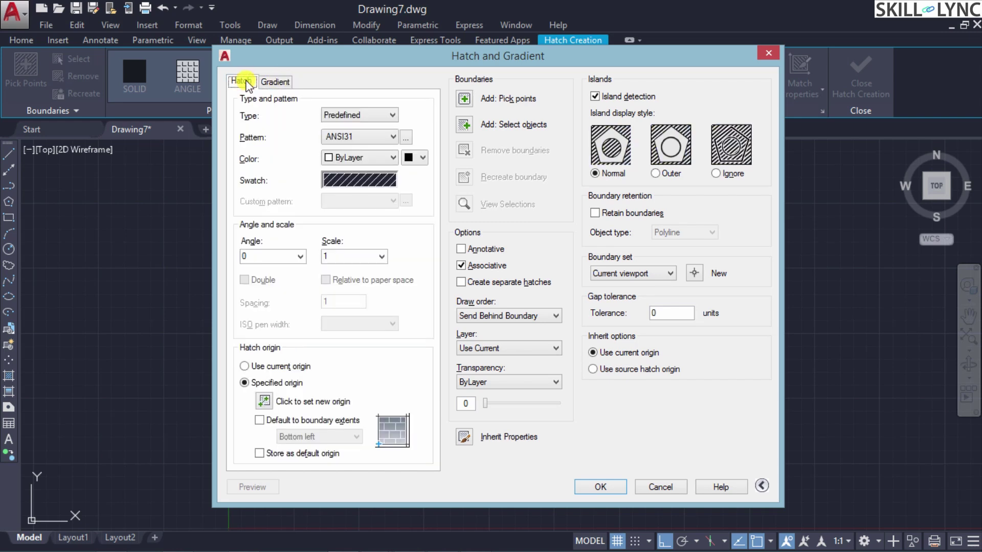
left_click(269, 82)
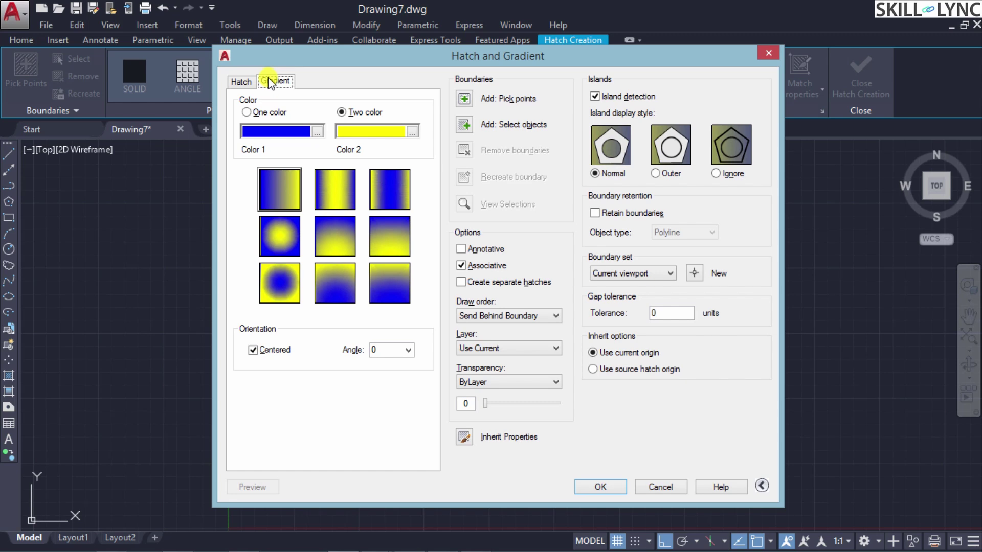
left_click(243, 81)
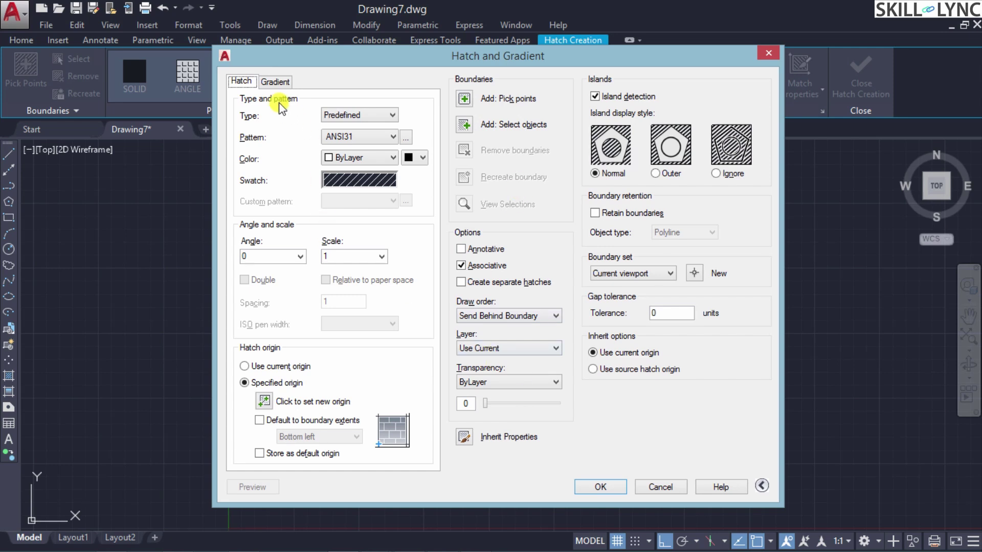
left_click(275, 81)
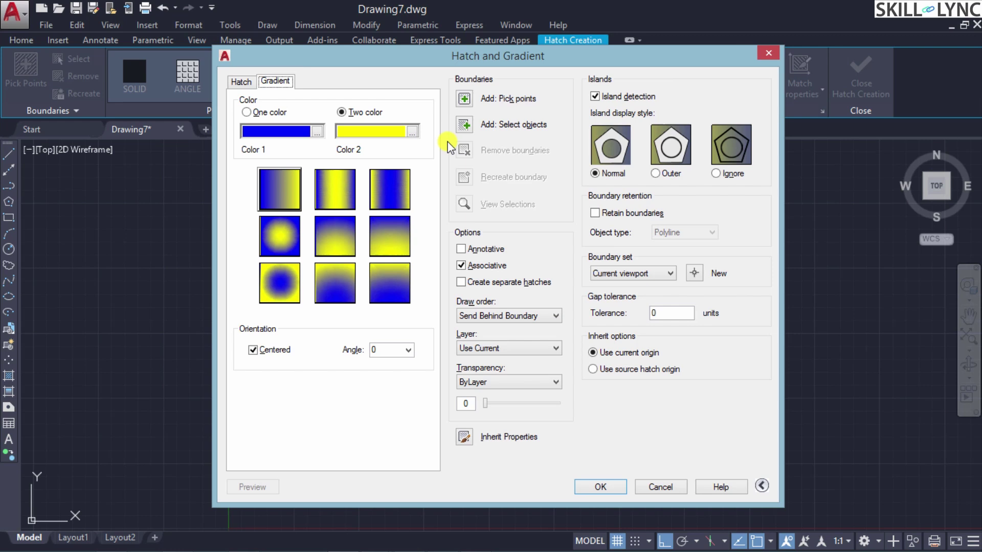
left_click(239, 81)
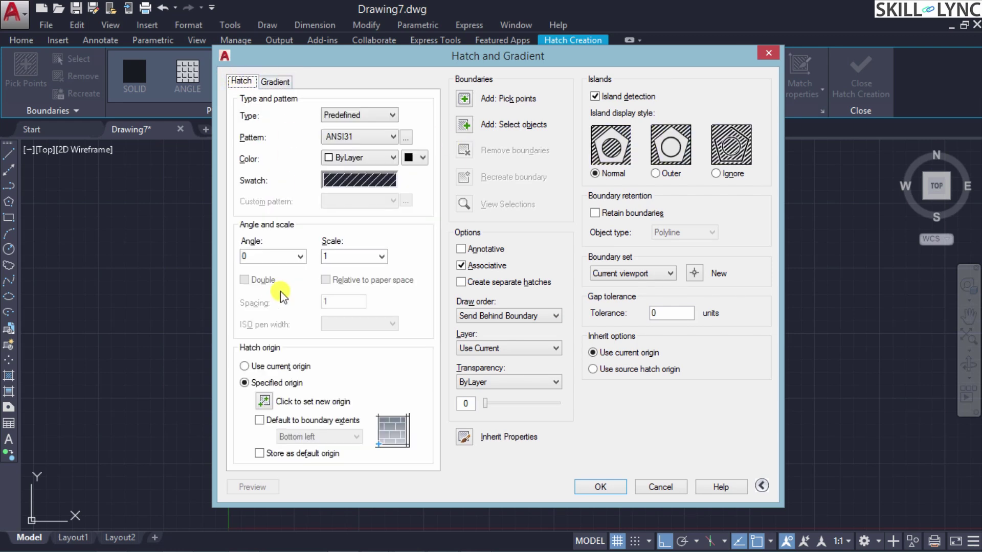
Collapse the additional island, boundary retention and gap tolerance options of the hatch settings.
left_click(762, 488)
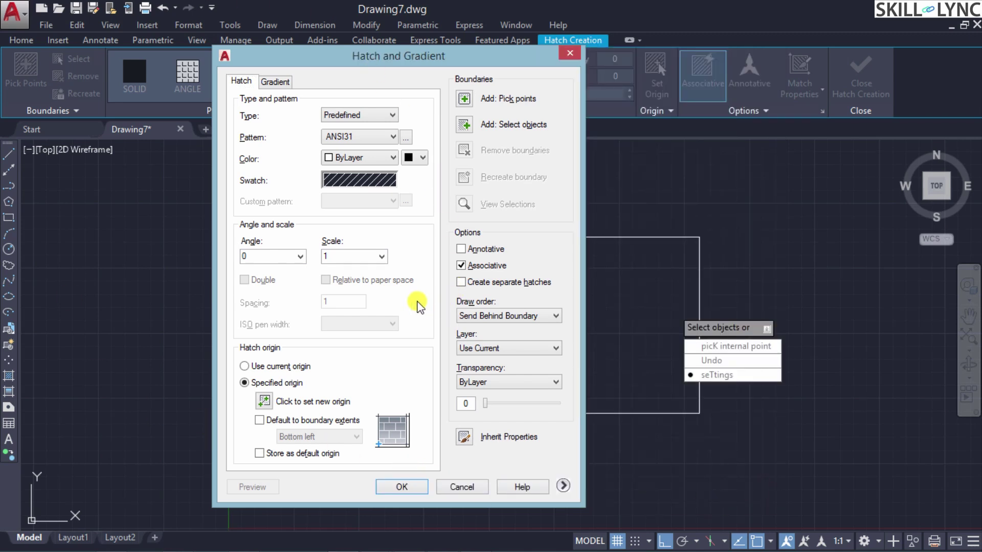
left_click(565, 483)
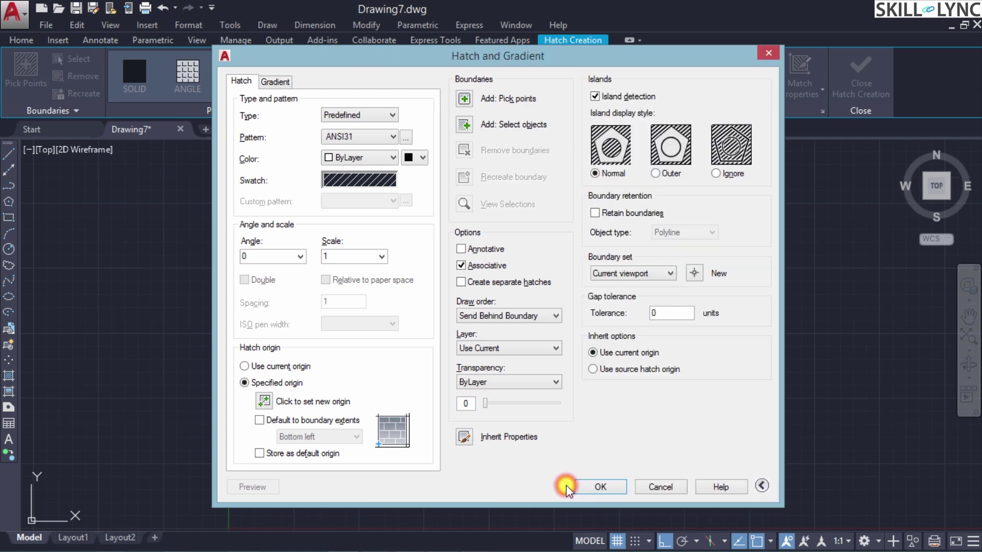
left_click(762, 486)
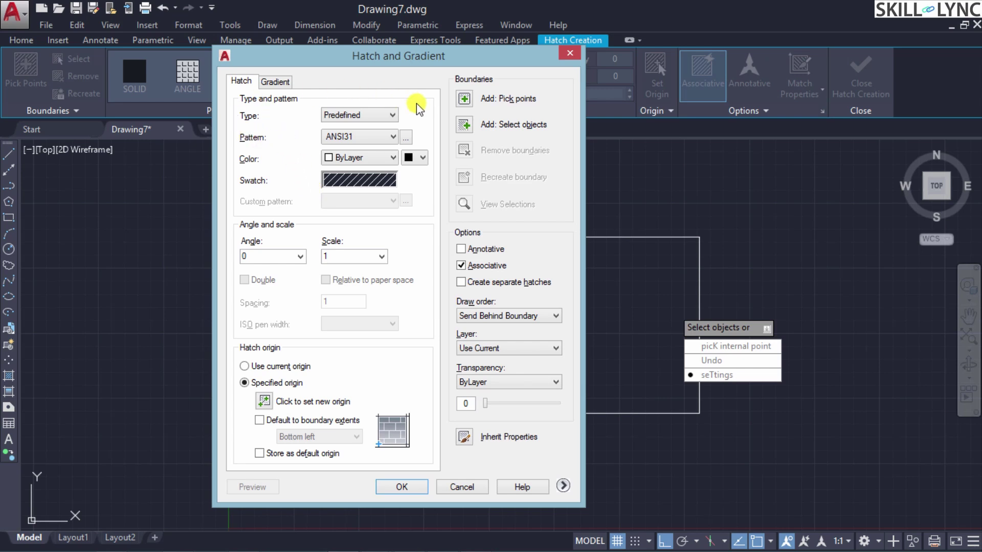
Examine the available hatch types, the predefined pattern list, and the custom and ANSI pattern previews, keeping ANSI31.
left_click(392, 114)
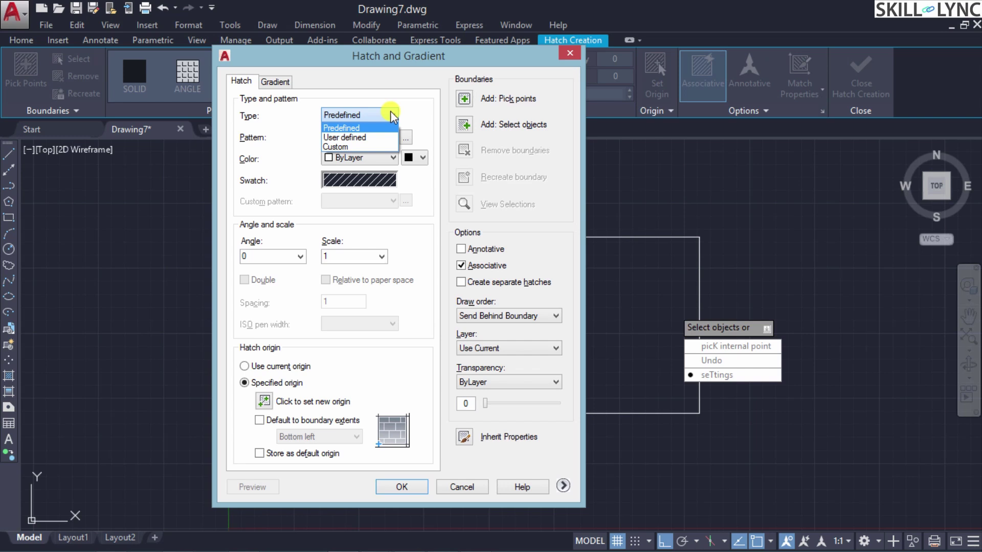
left_click(434, 116)
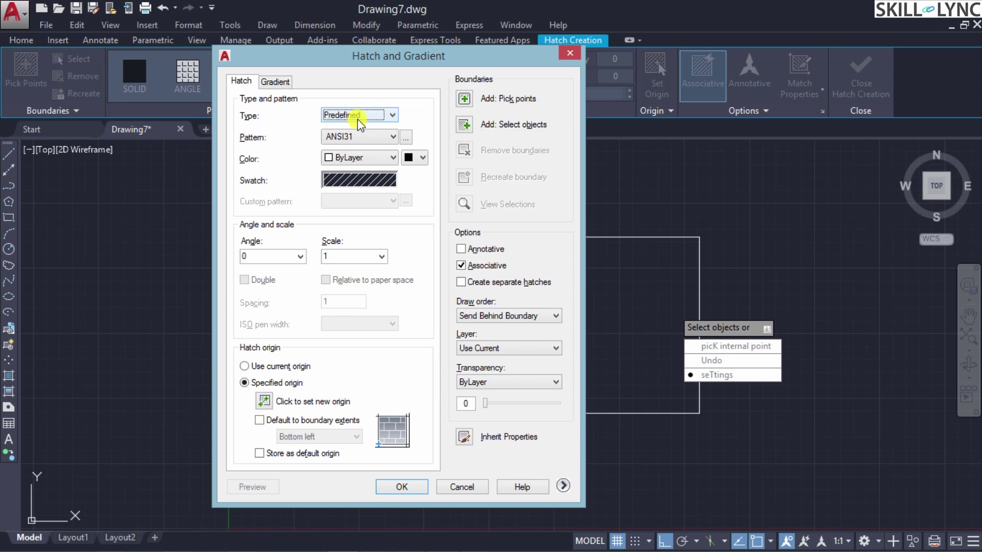
left_click(402, 135)
left_click(622, 127)
left_click(373, 135)
left_click_drag(391, 189, 395, 167)
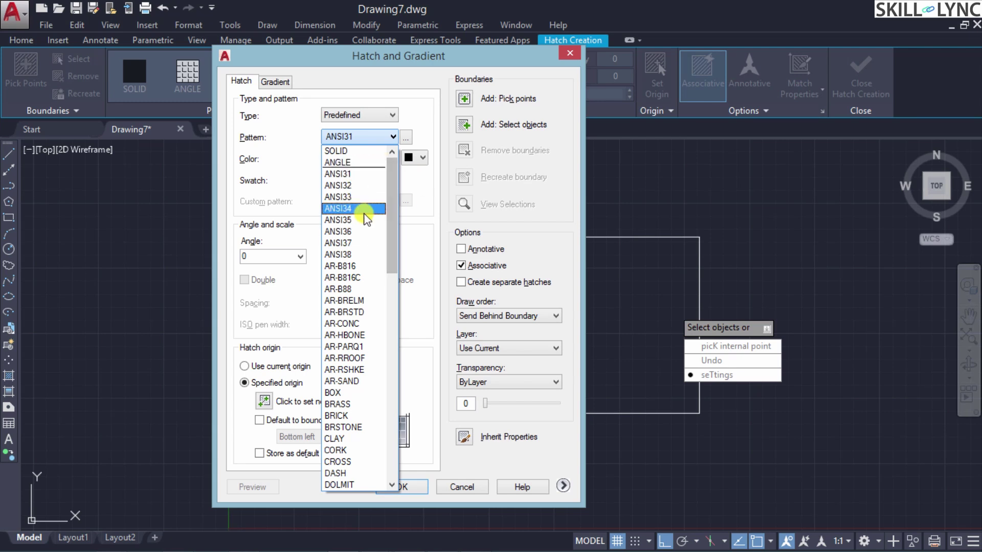
left_click(415, 132)
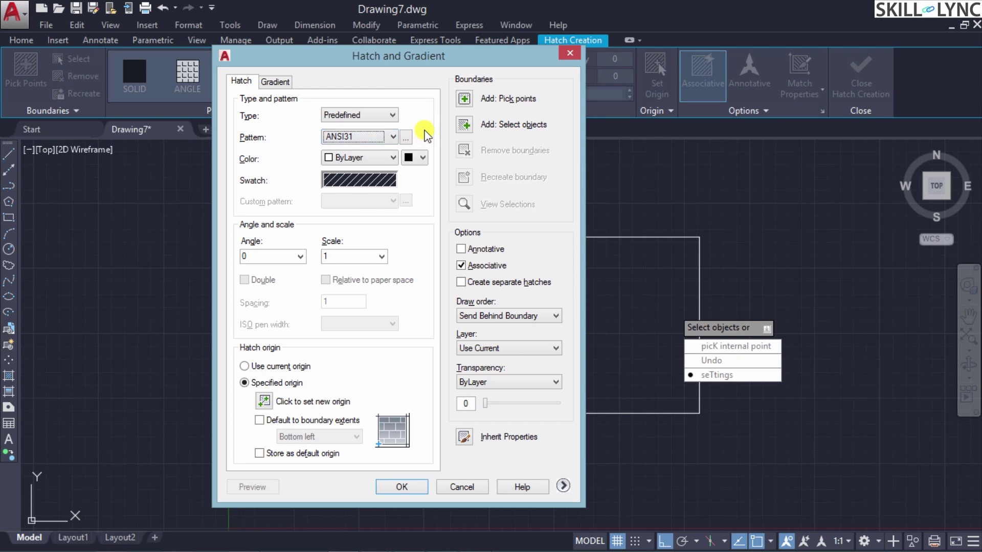
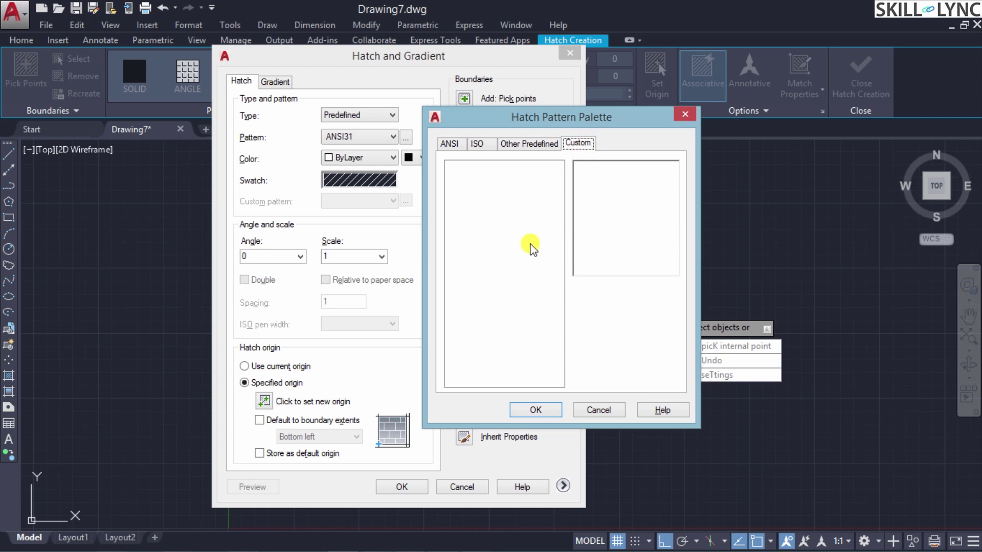
left_click(507, 167)
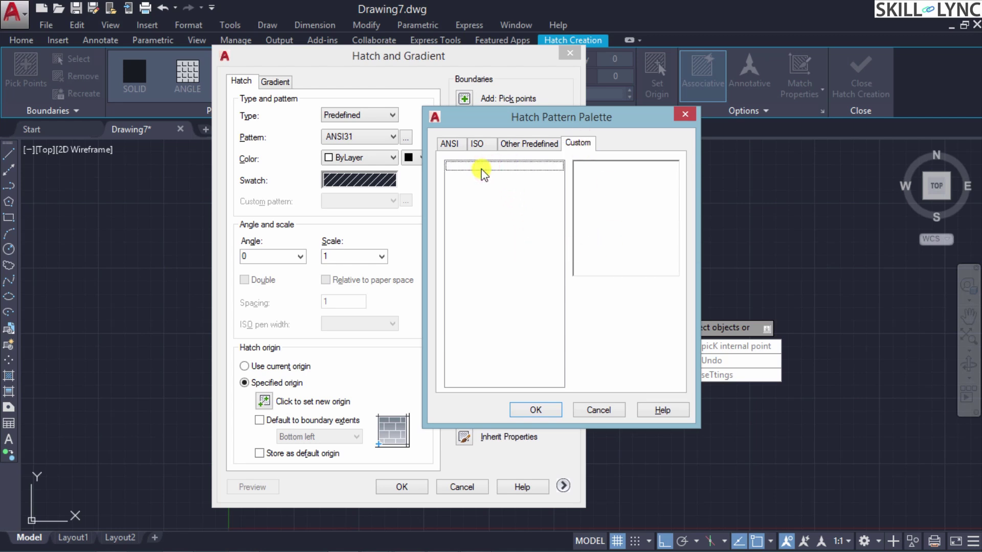
left_click(453, 143)
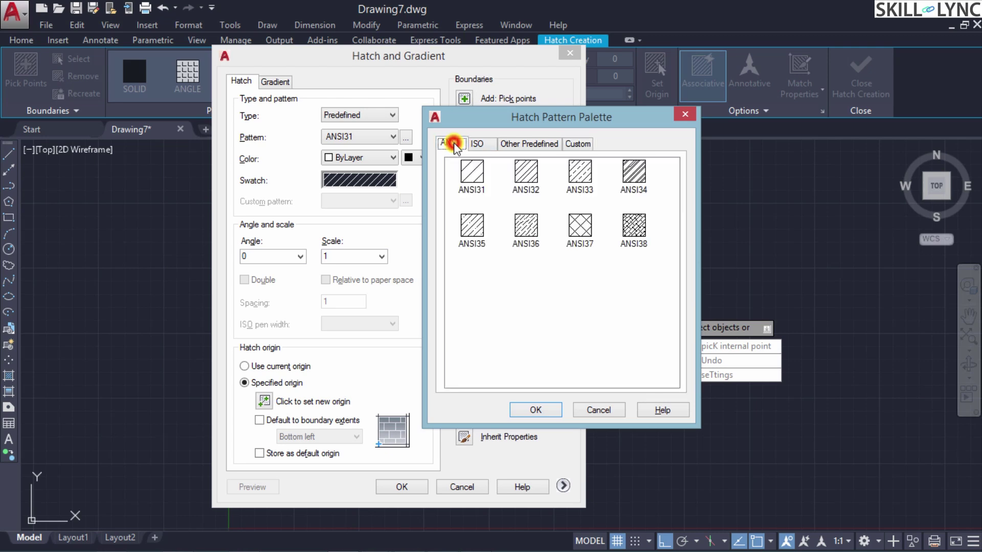
left_click(596, 410)
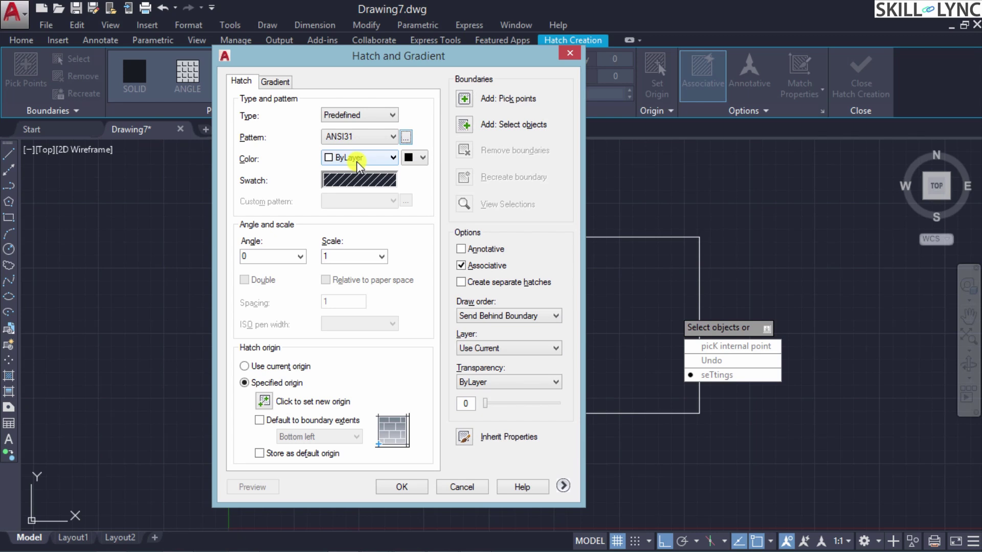
Examine the hatch color and background color choices and the pattern palette behind the swatch.
left_click(357, 162)
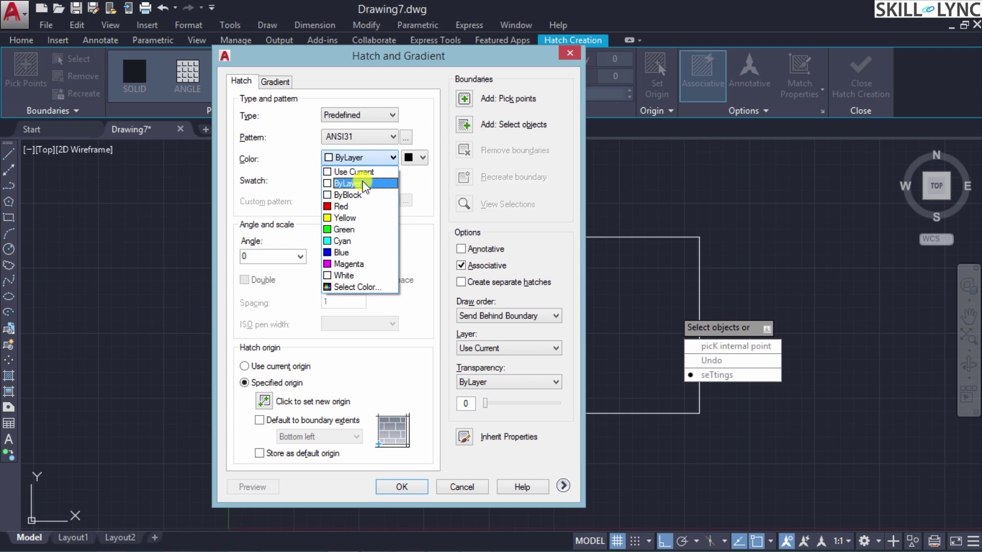
left_click(426, 176)
left_click(423, 159)
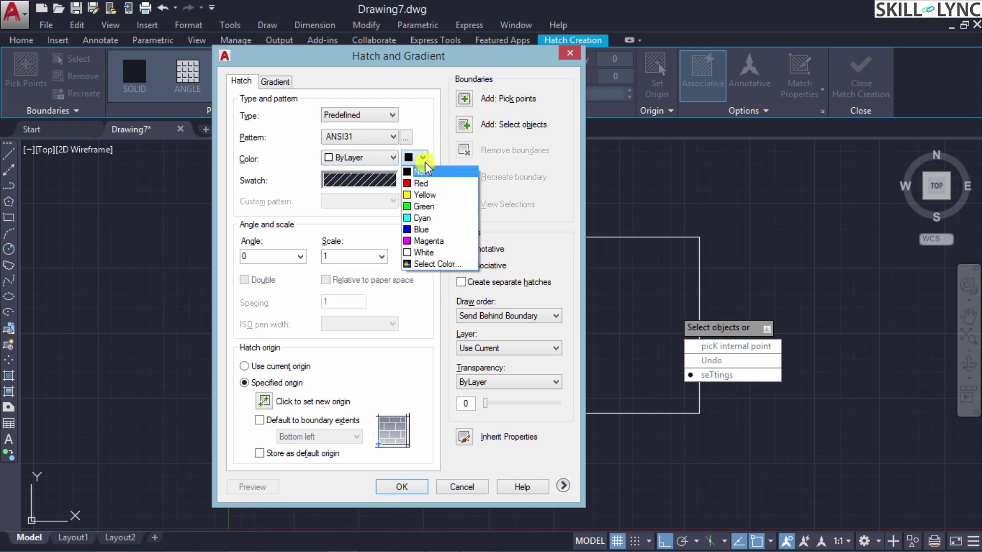
left_click(438, 147)
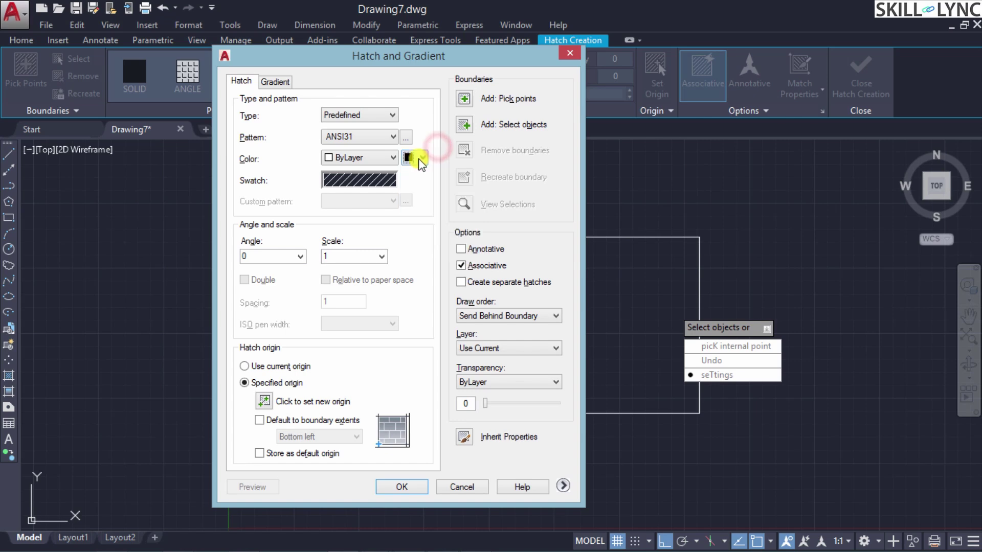
left_click(384, 179)
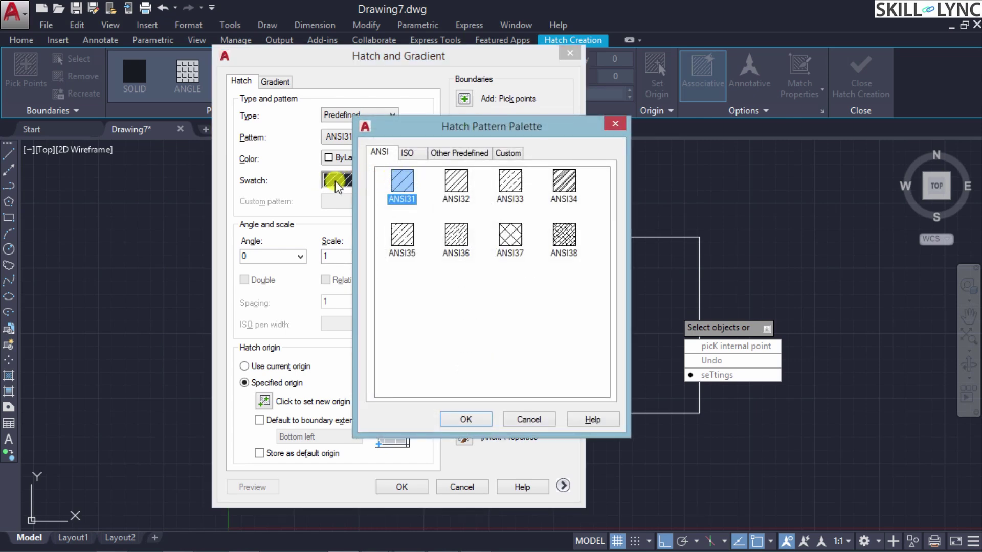
left_click(612, 127)
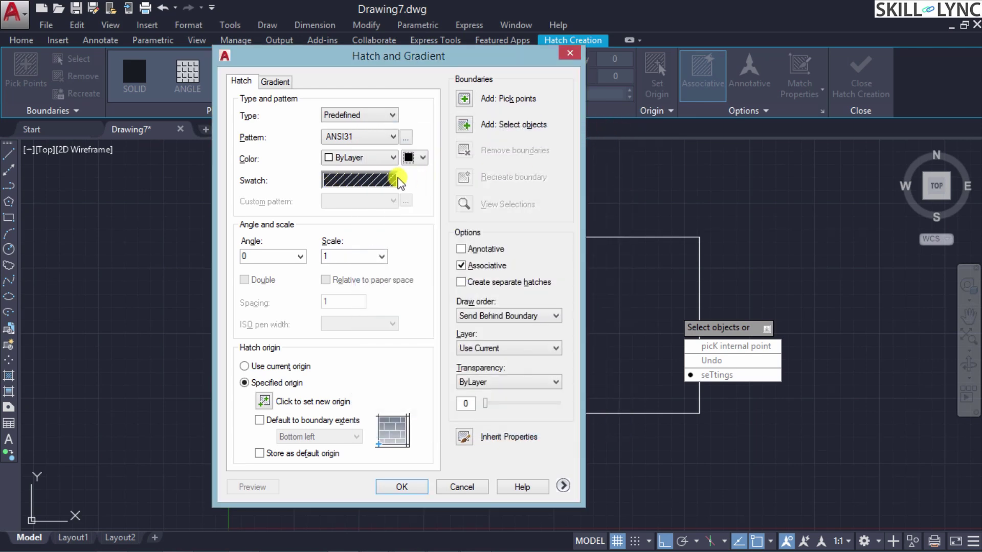
Set the predefined hatch pattern to ISO05W100 and its background color to Green.
left_click(392, 135)
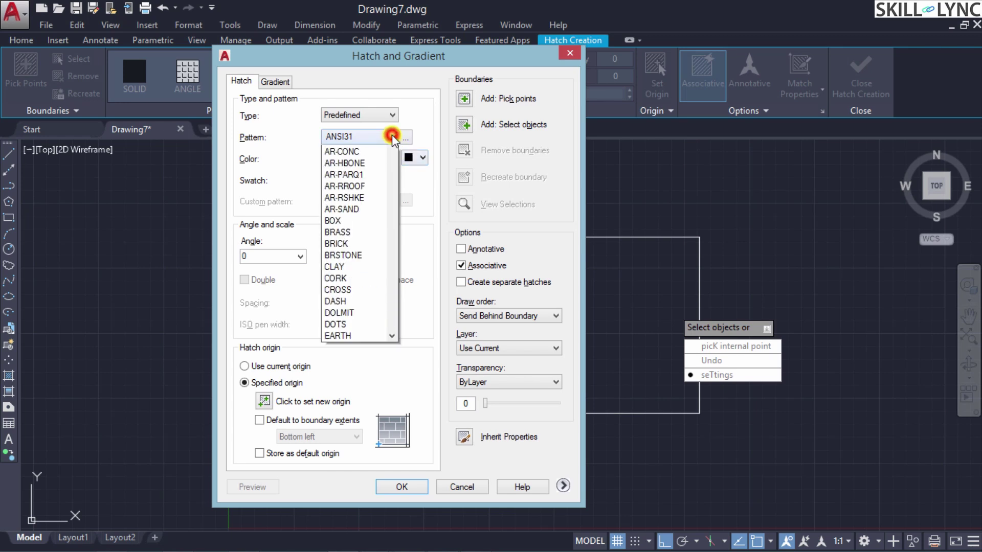
left_click(392, 135)
left_click(392, 136)
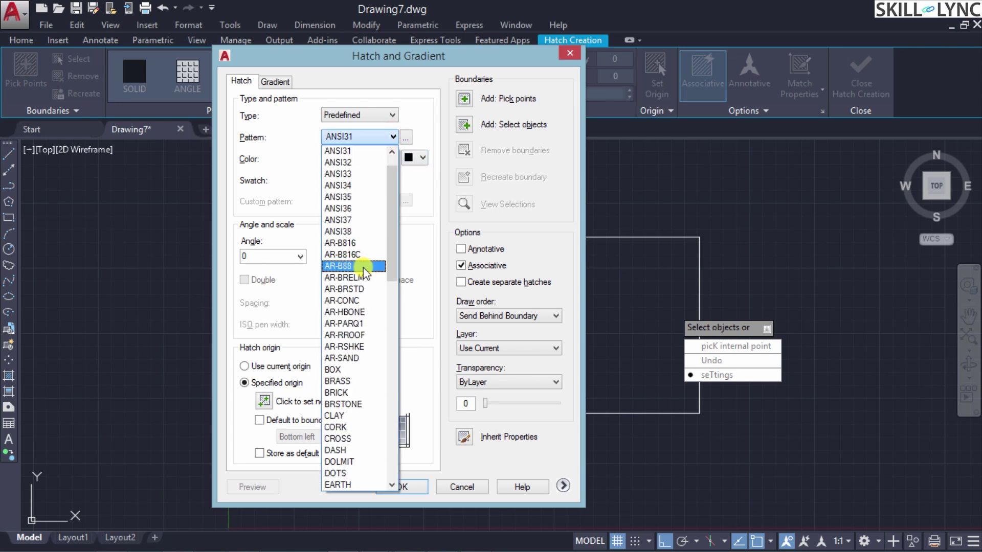
scroll(364, 271, "down", 6)
scroll(363, 287, "down", 1)
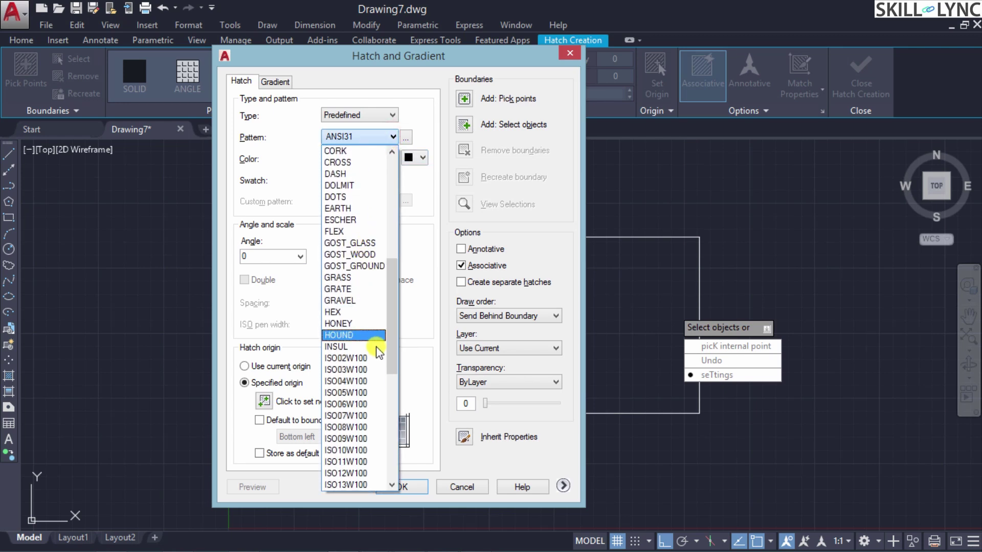
left_click(364, 402)
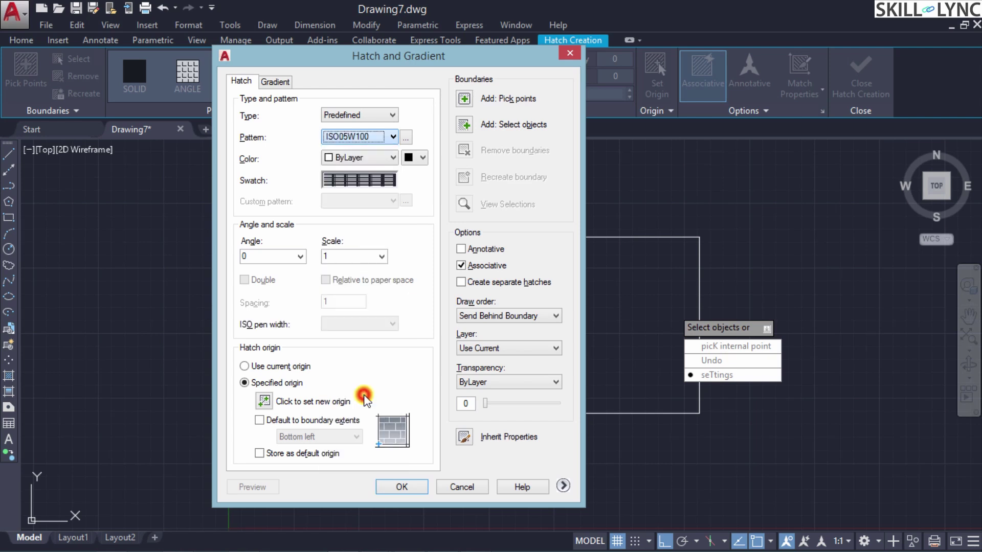
left_click(422, 157)
left_click(424, 207)
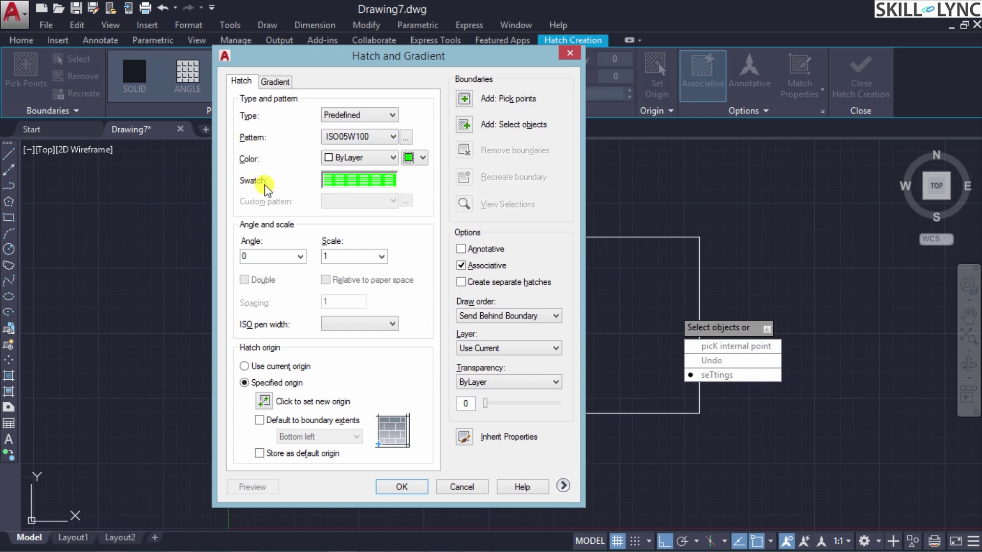
Examine the Custom hatch type with its custom pattern list and palette, and leave the palette without choosing a pattern.
left_click(353, 114)
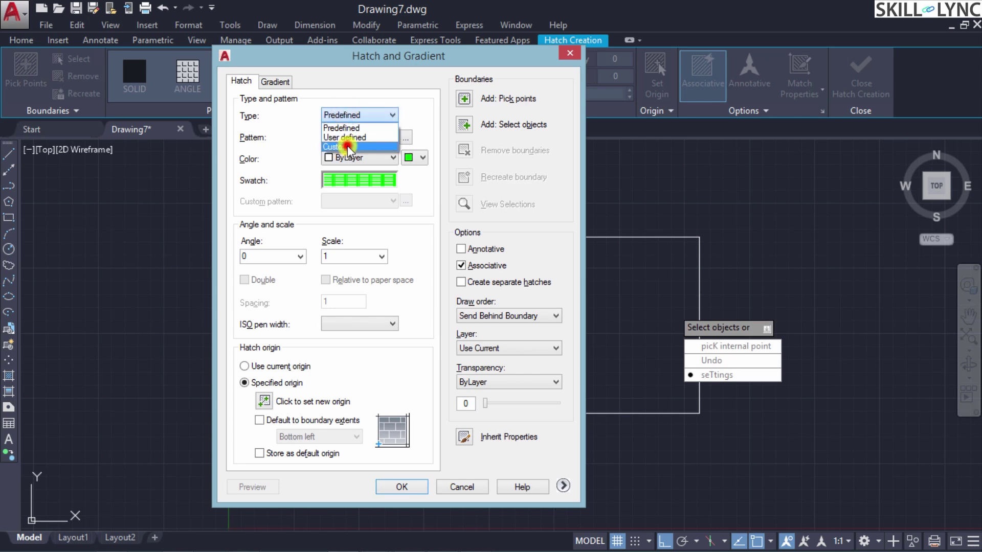
left_click(348, 146)
left_click(348, 201)
left_click(373, 216)
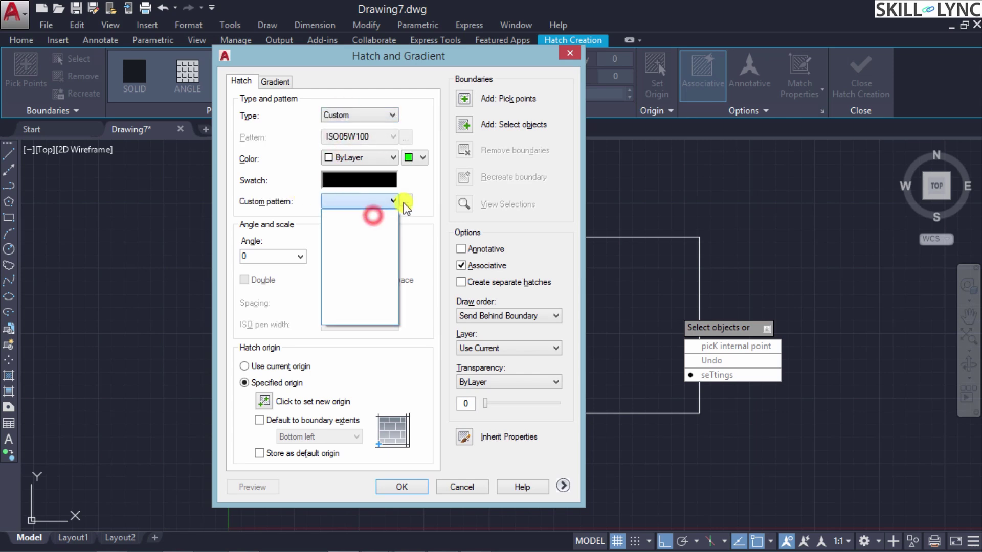
left_click(405, 201)
left_click(407, 203)
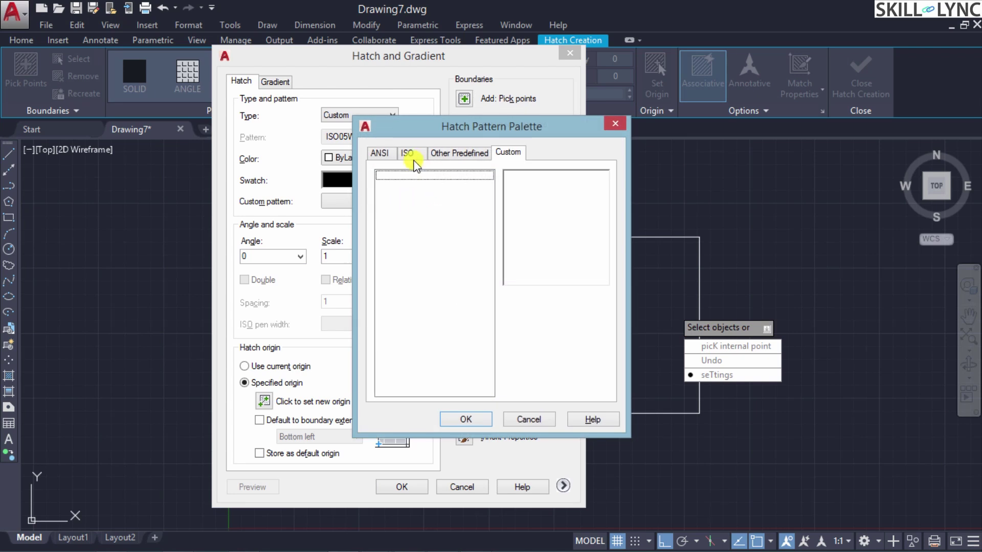
left_click(458, 183)
left_click(537, 418)
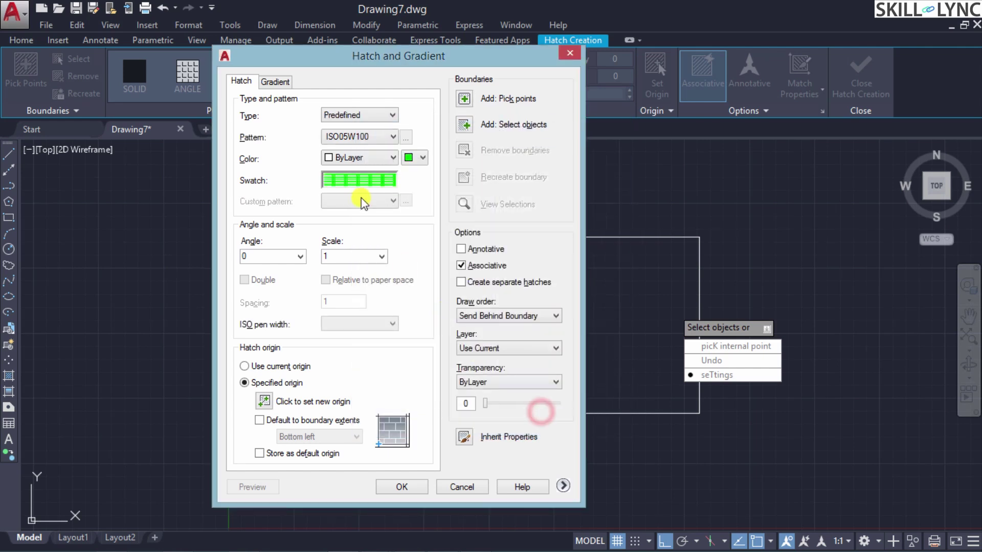
Look at the settings available for the User defined hatch type and return to the Predefined type.
left_click(356, 115)
left_click(342, 136)
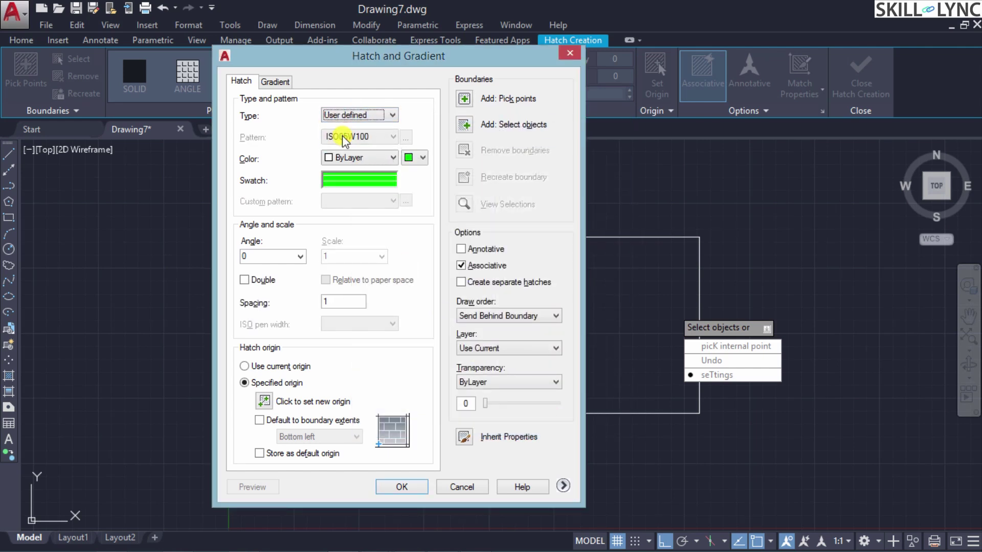
left_click(351, 116)
left_click(352, 125)
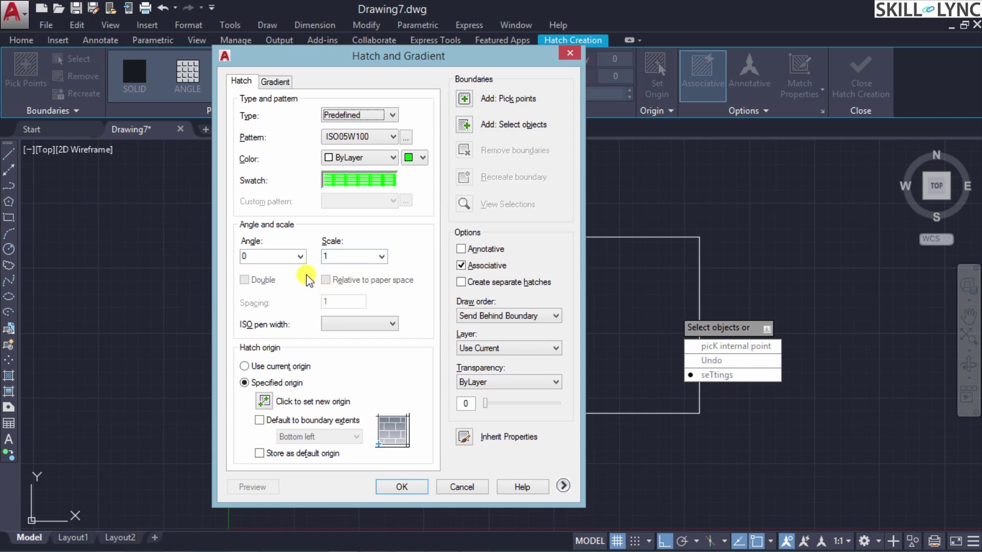
Set the predefined hatch pattern to ANSI31 from the ANSI patterns of the pattern palette.
left_click(369, 136)
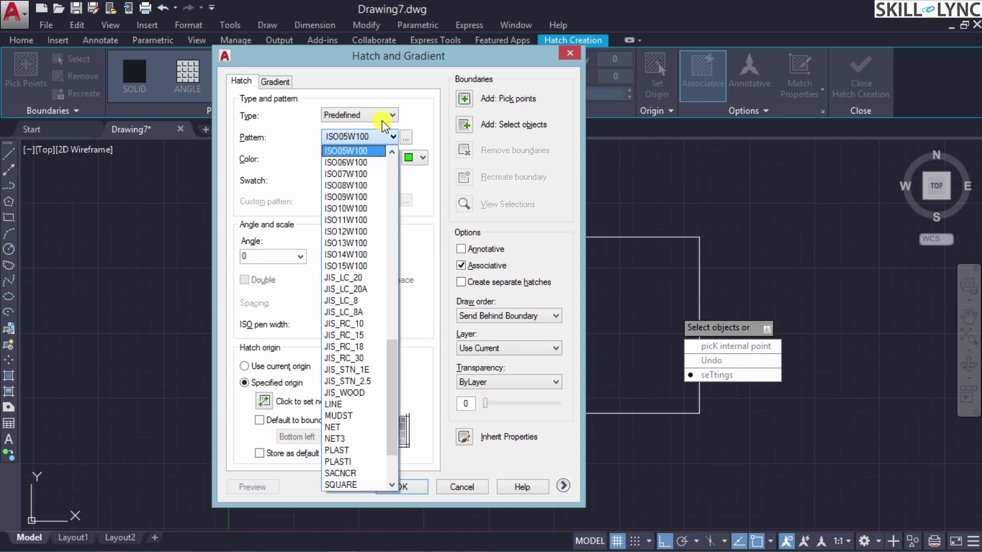
left_click(406, 136)
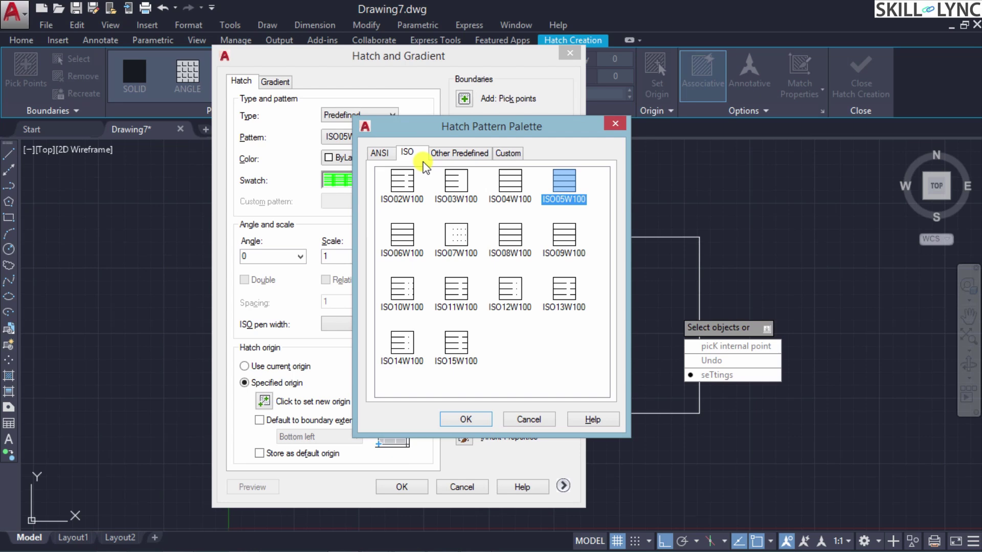
left_click(392, 152)
left_click(402, 181)
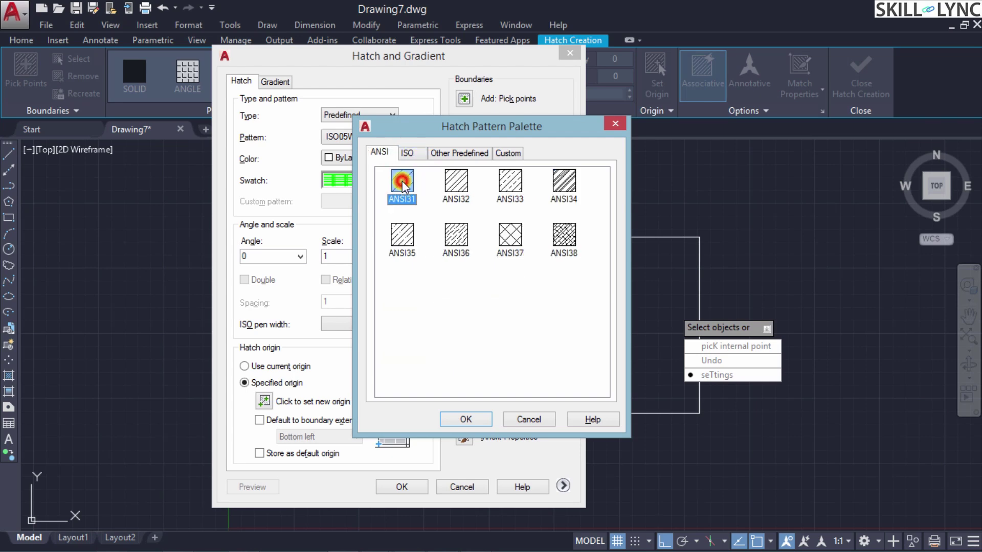
left_click(465, 419)
Try White as the hatch background color and set the background color to None.
left_click(426, 158)
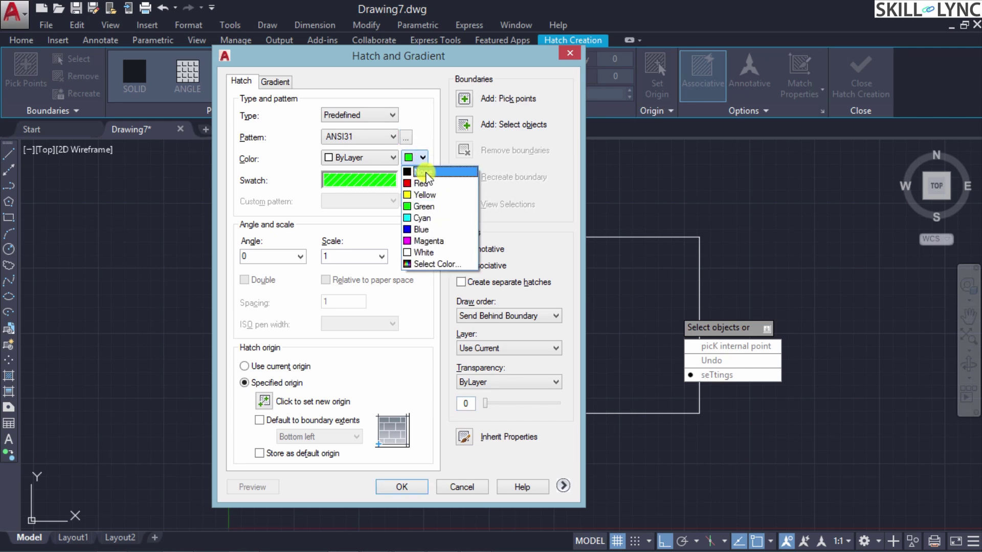
left_click(423, 253)
left_click(423, 158)
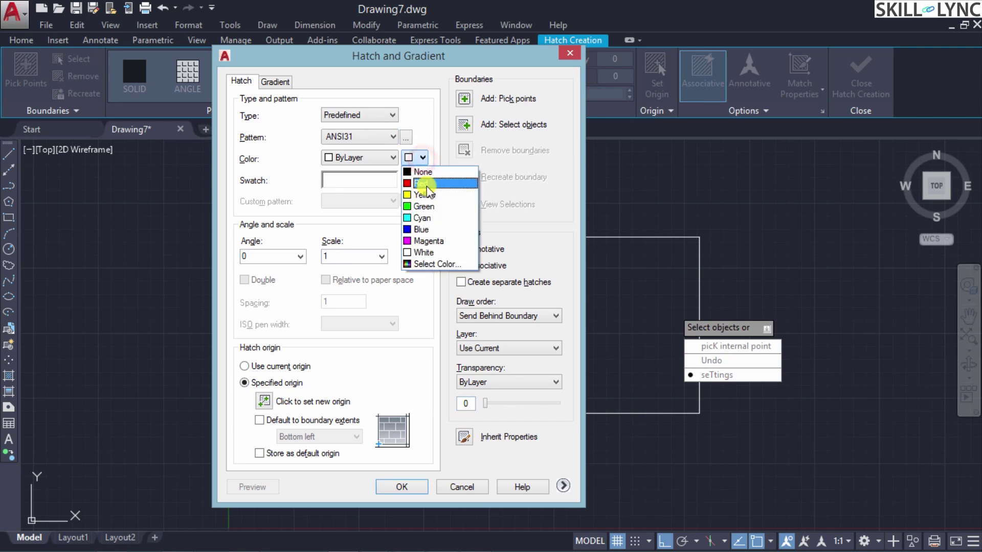
left_click(430, 170)
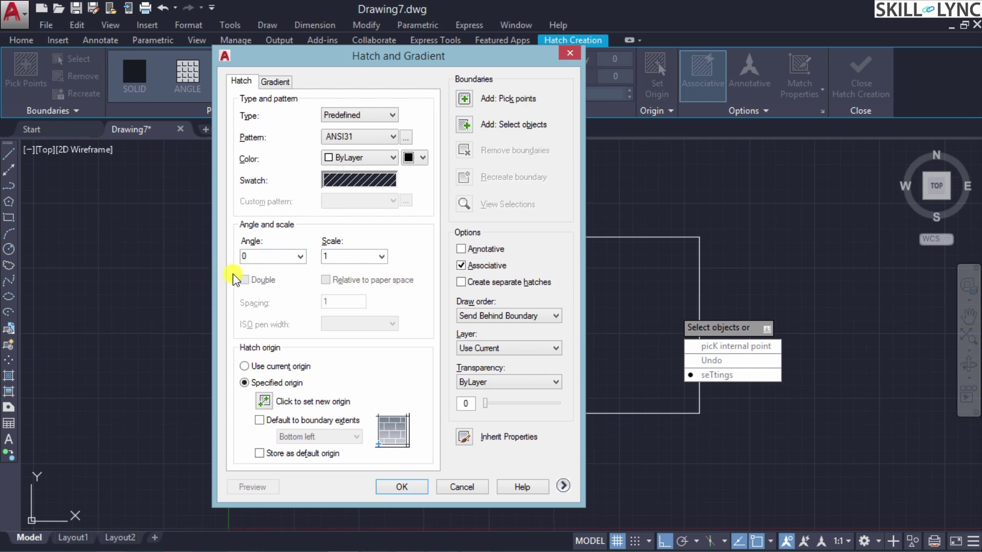
Examine the Angle setting and the Double option of the User defined type, and restore the Predefined type.
left_click(269, 255)
left_click(392, 115)
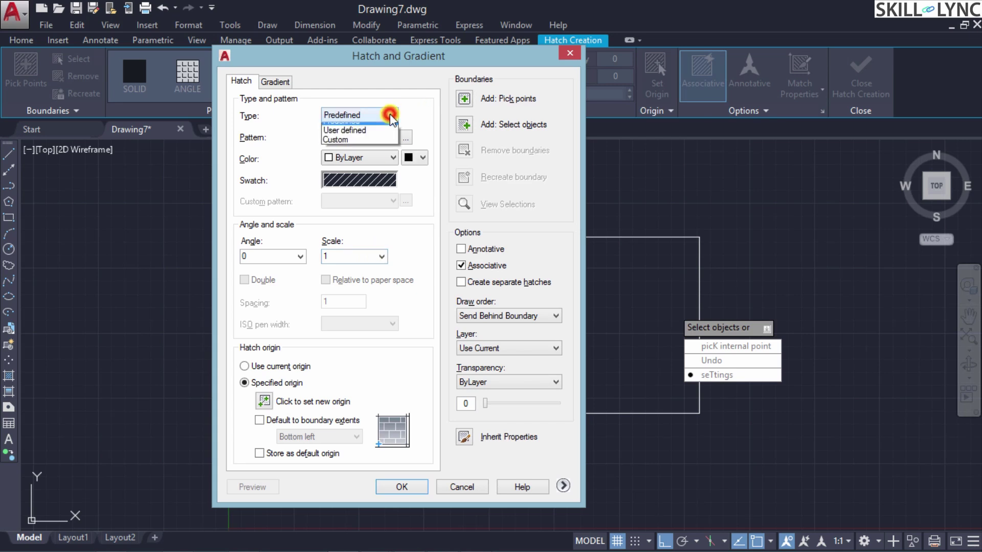
left_click(374, 137)
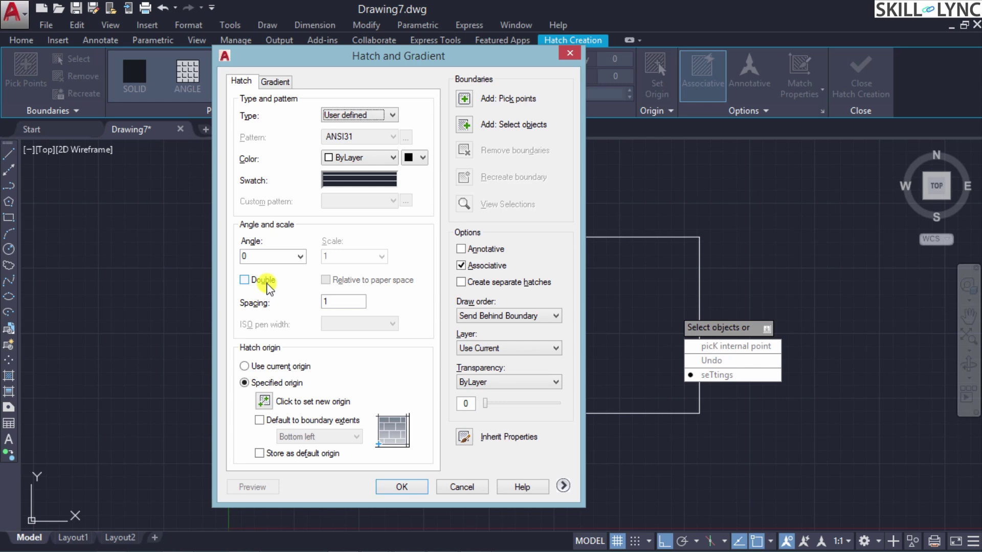
left_click(384, 115)
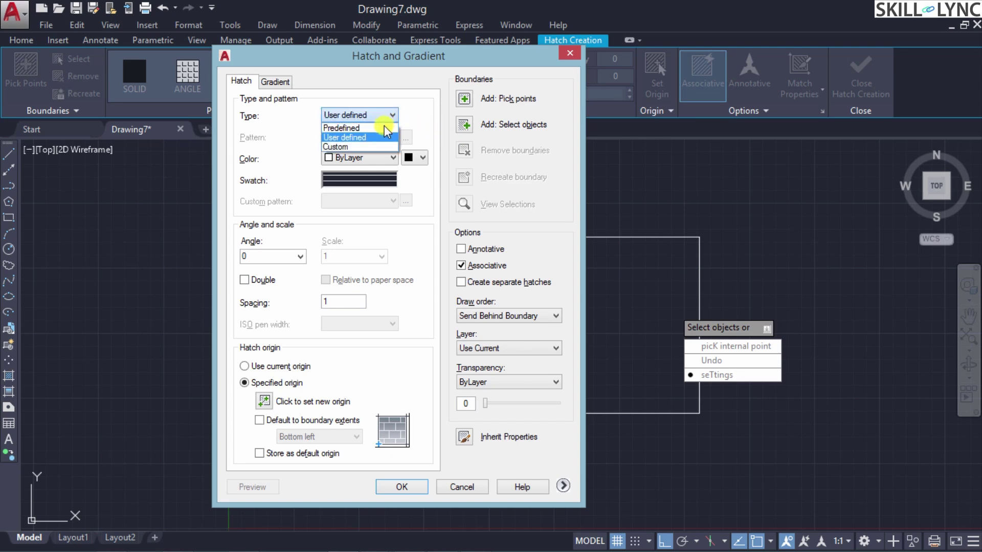
left_click(381, 128)
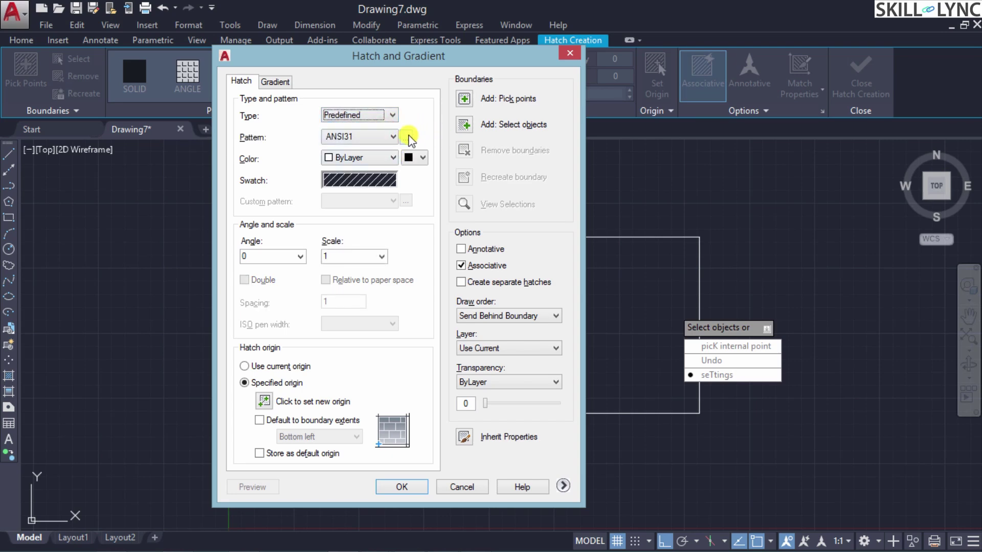
Preview the ANSI37 cross-hatch in the pattern palette and cancel the choice.
left_click(406, 137)
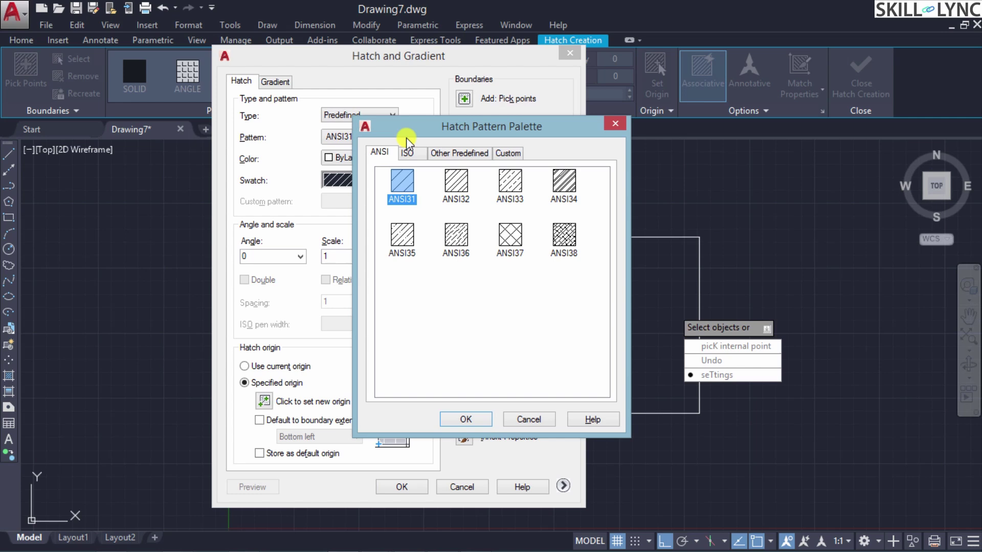
left_click(511, 235)
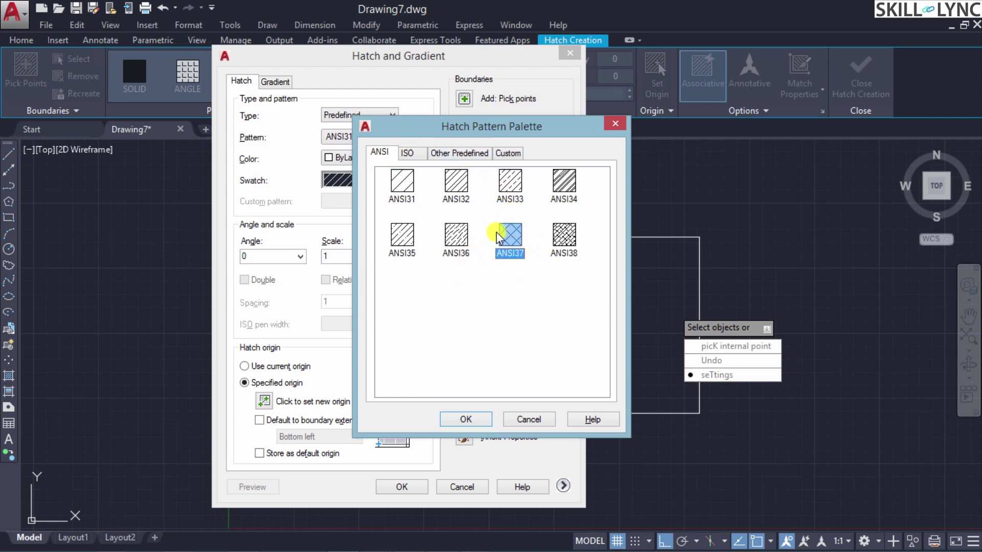
left_click(519, 418)
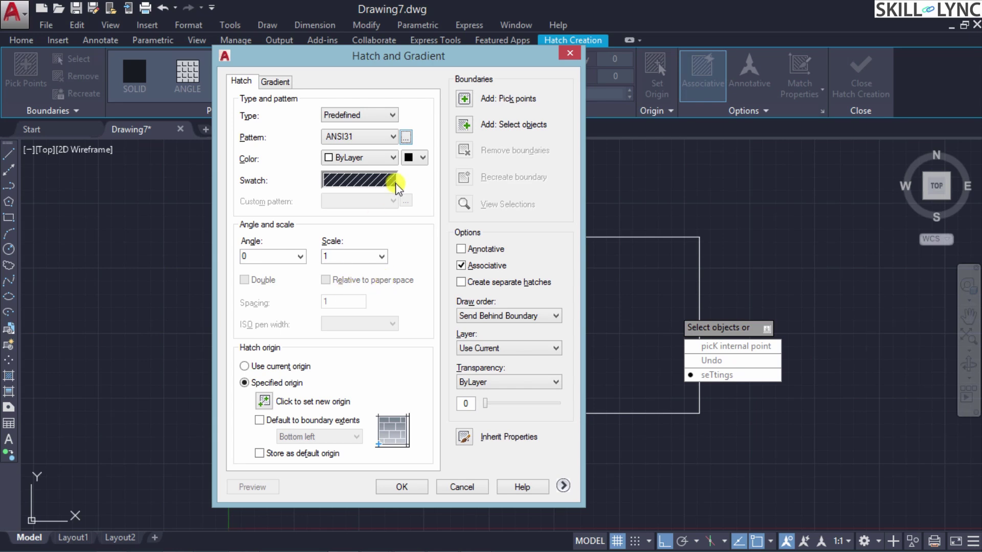
Examine the Spacing setting of the User defined hatch type and switch back to Predefined.
left_click(382, 117)
left_click(377, 134)
left_click(382, 115)
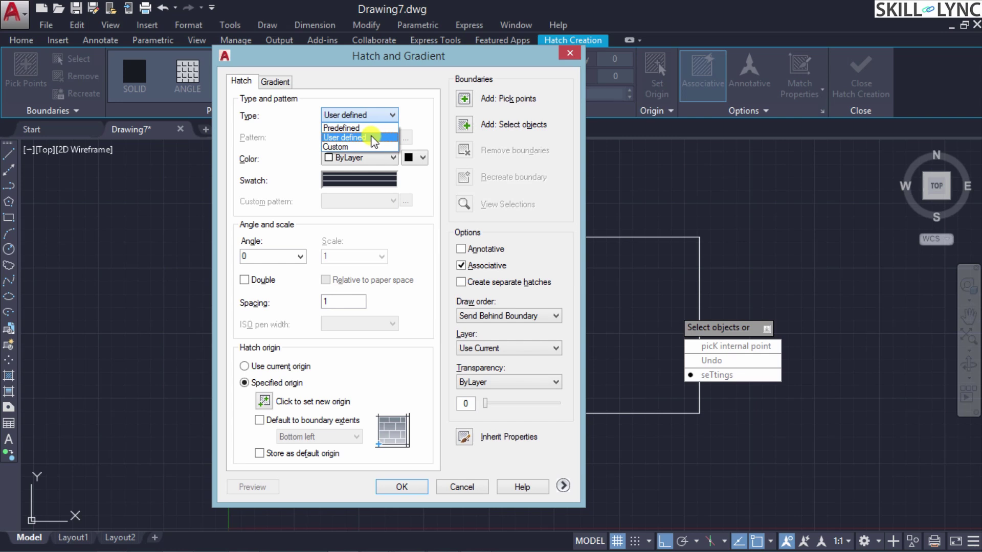
left_click(374, 137)
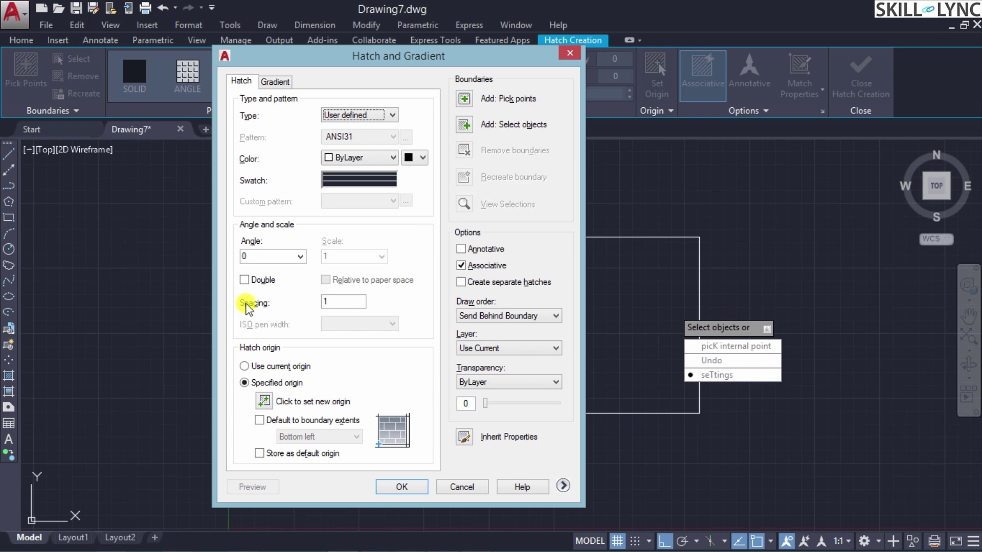
double_click(332, 302)
left_click(364, 116)
left_click(358, 128)
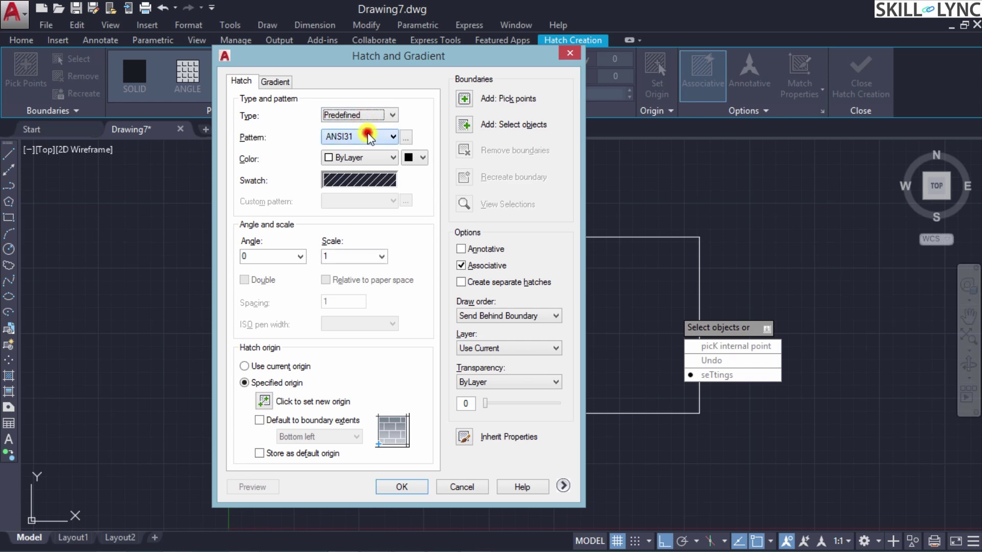
Set the predefined hatch pattern to ISO09W100 and review the ISO pen width choices without picking one.
left_click(365, 136)
scroll(366, 370, "down", 10)
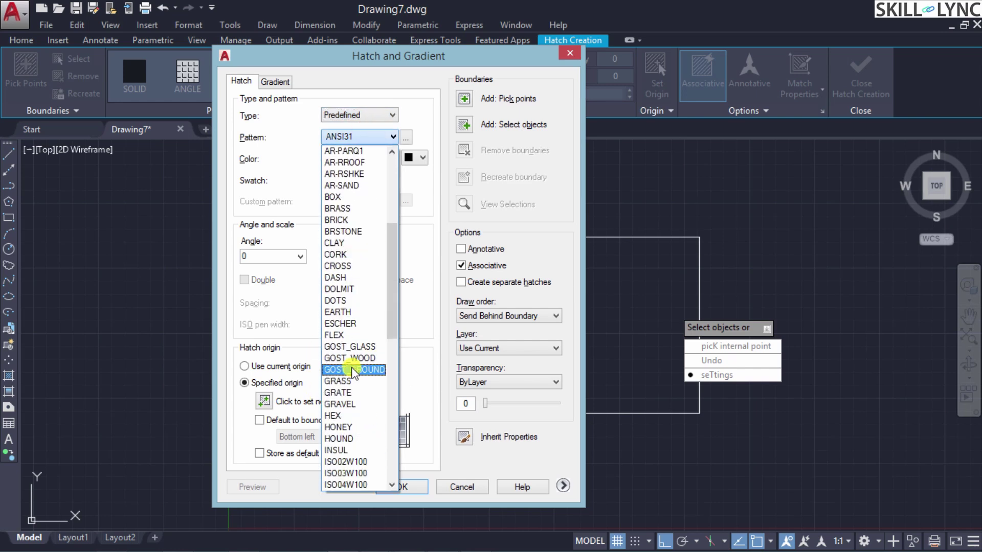
left_click(367, 369)
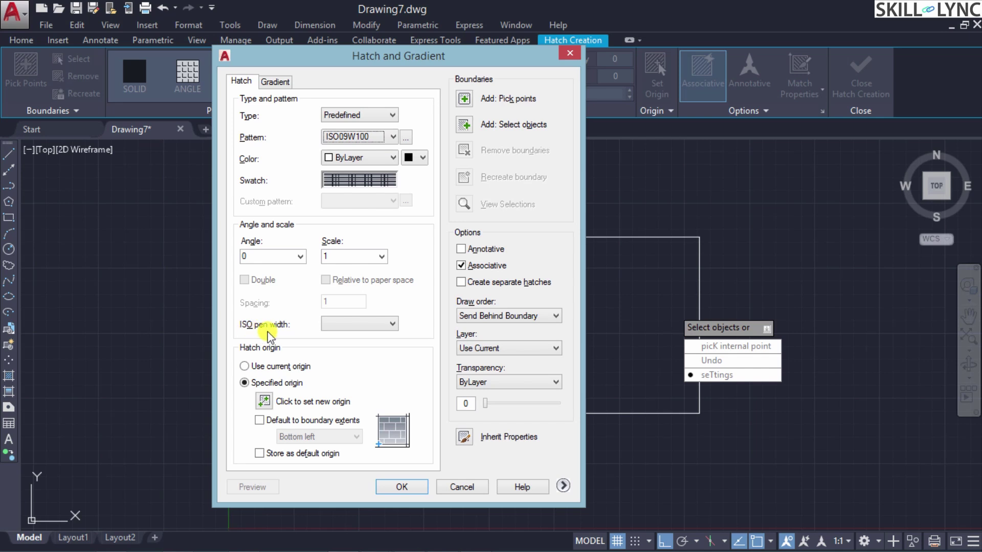
left_click(336, 322)
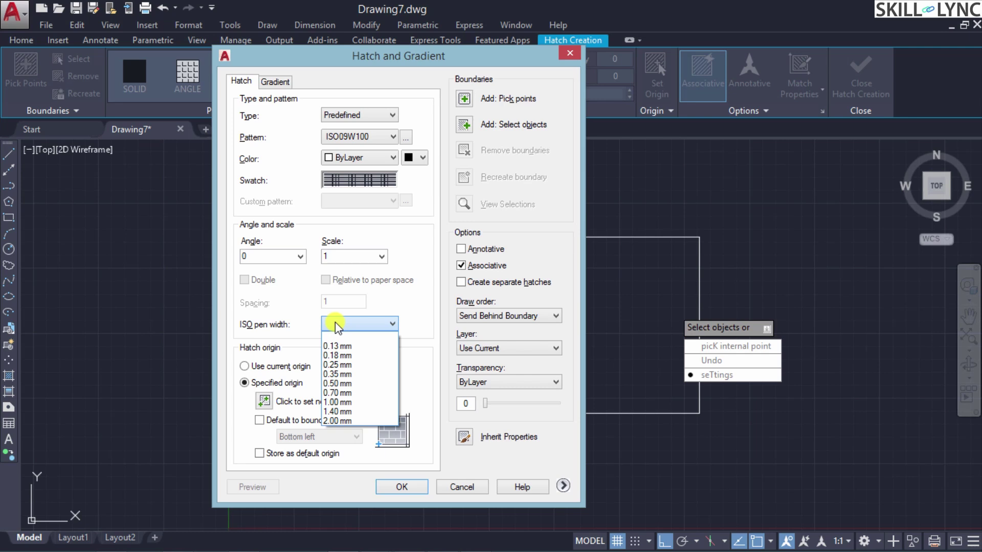
left_click(389, 303)
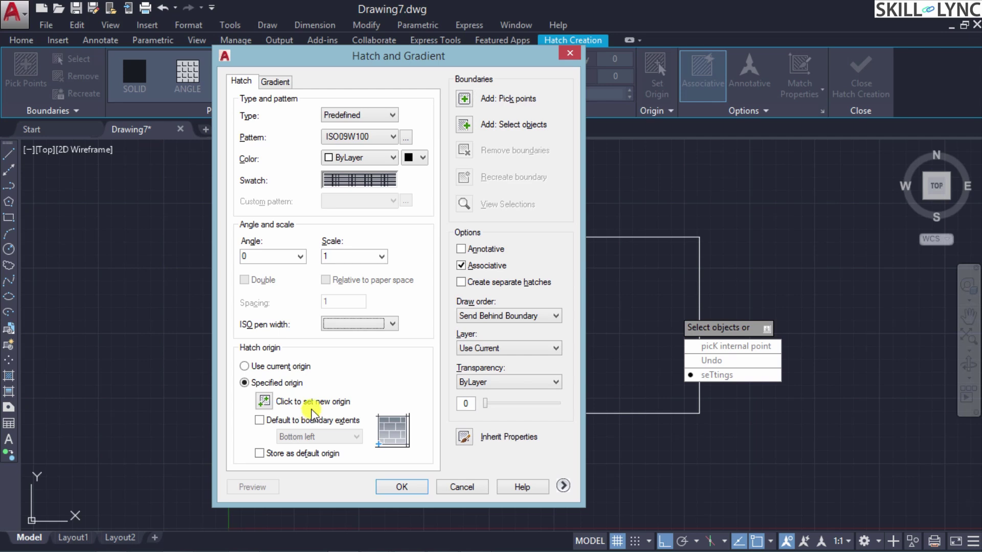
Enable the hatch origin's default to boundary extents and review its position choices, keeping Bottom left.
left_click(312, 419)
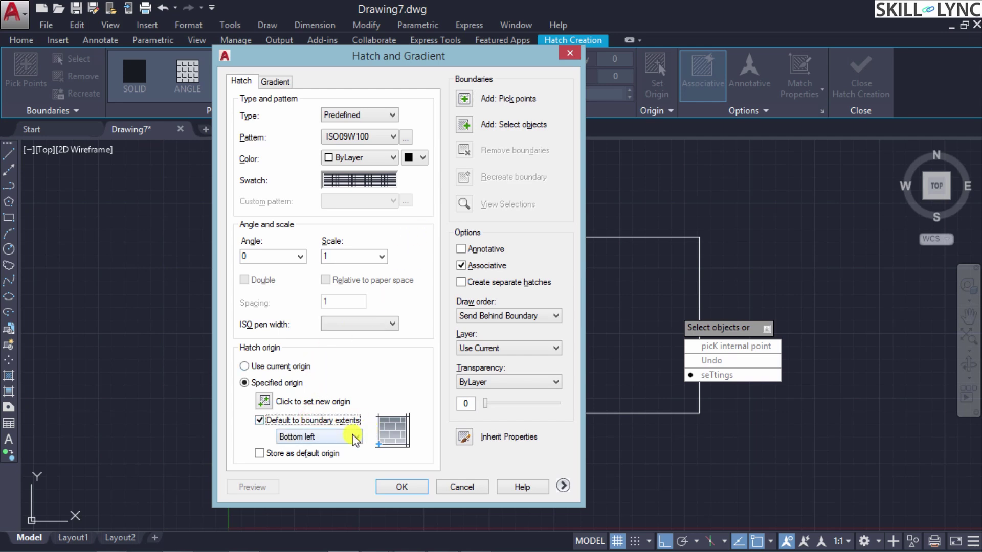
left_click(354, 436)
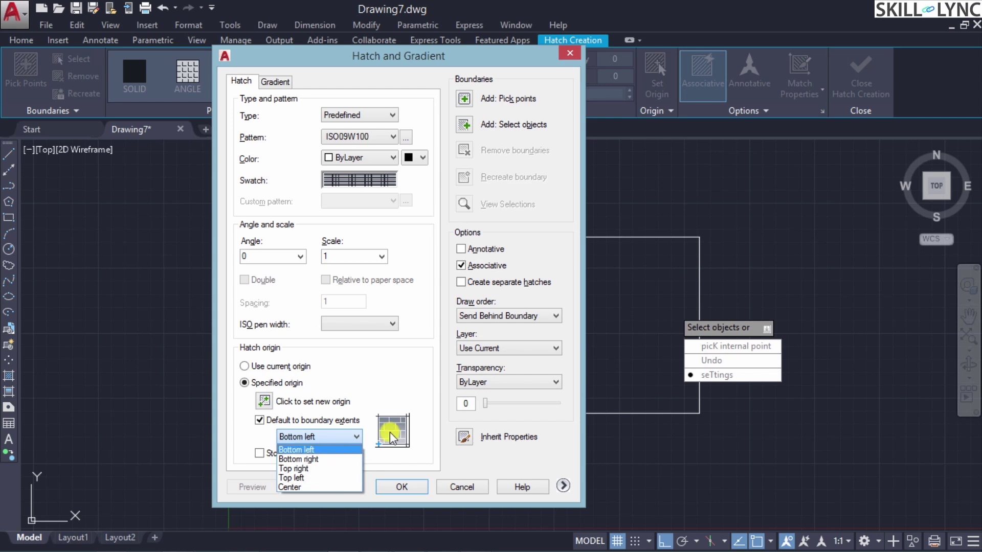
left_click(417, 418)
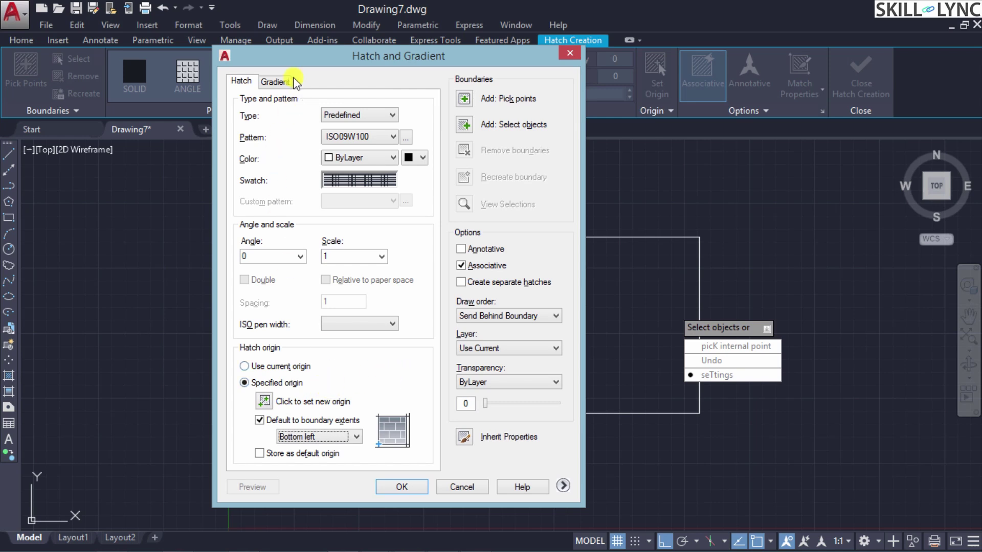
Compare the one-color and two-color gradient options and set the one-color gradient's color to index color 161.
left_click(272, 82)
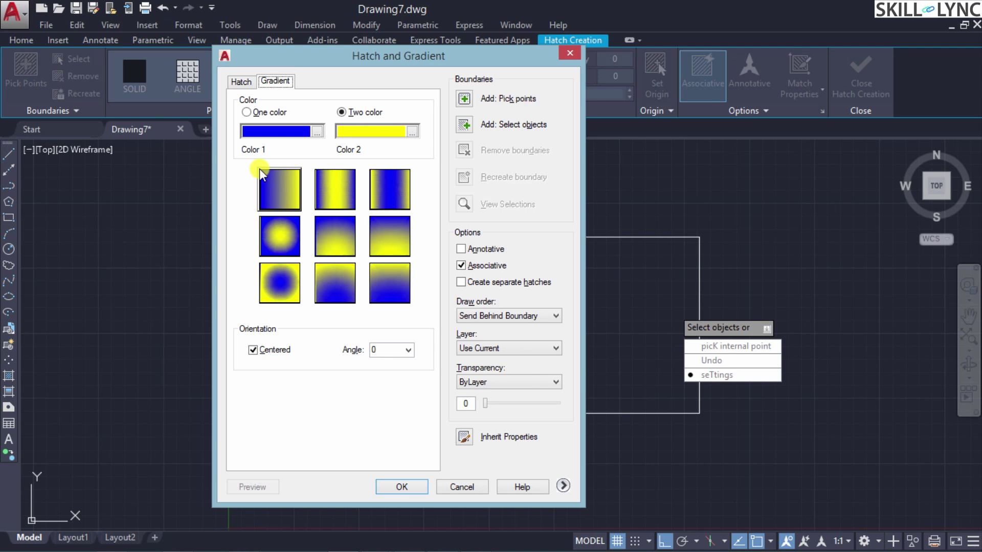
left_click(265, 112)
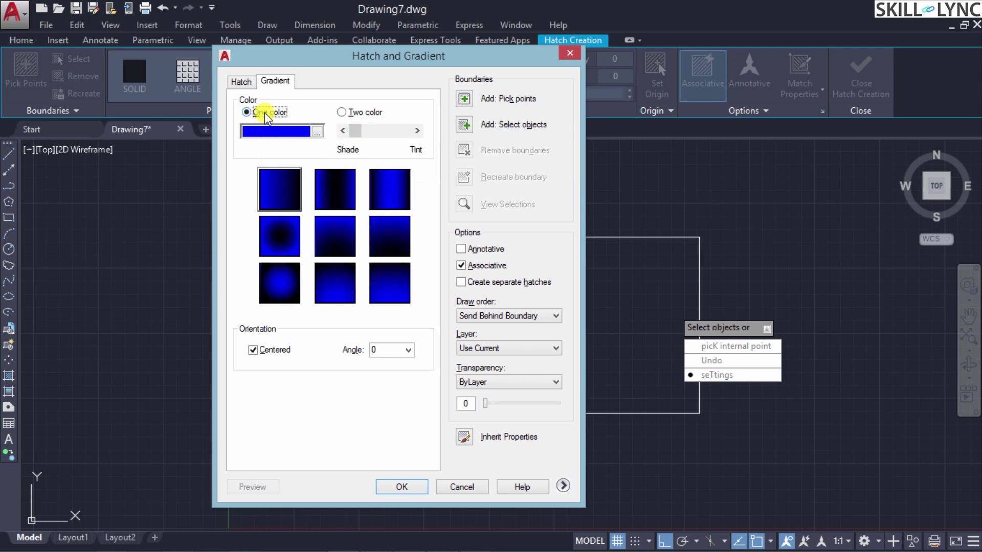
left_click(341, 112)
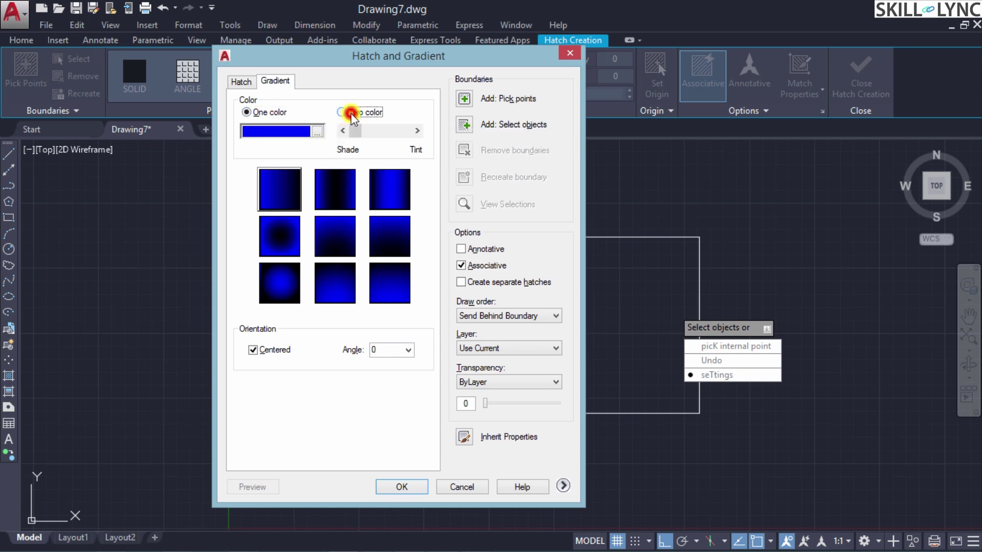
left_click(283, 113)
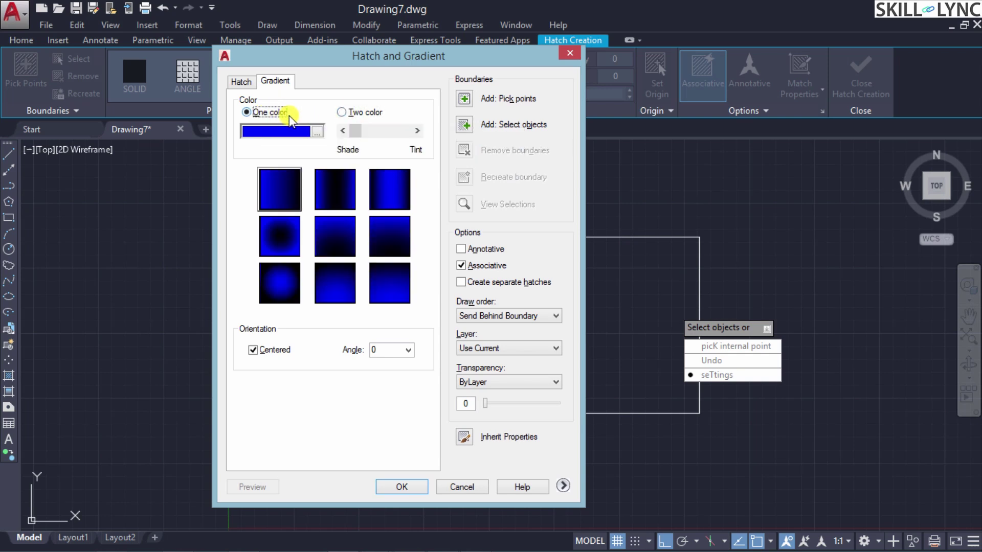
left_click(317, 132)
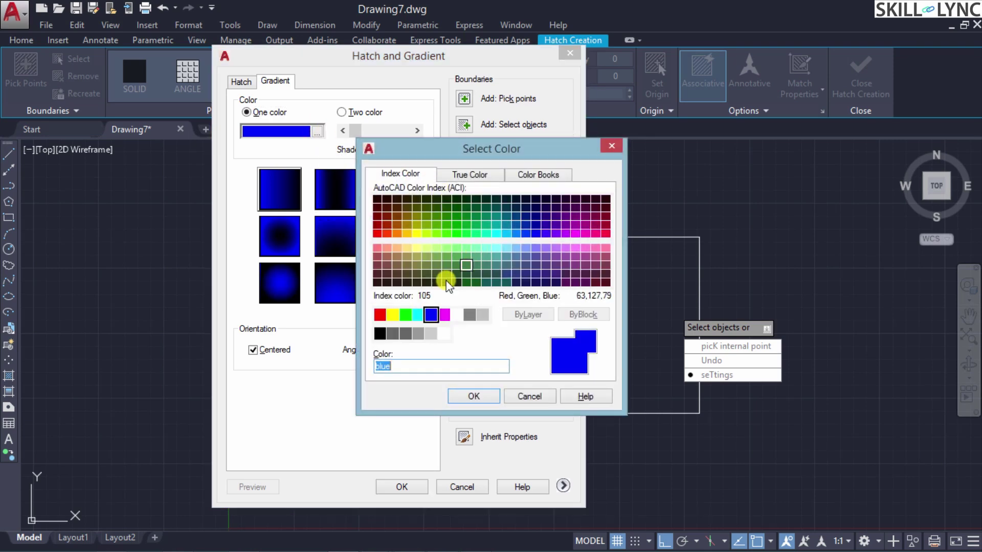
left_click(526, 248)
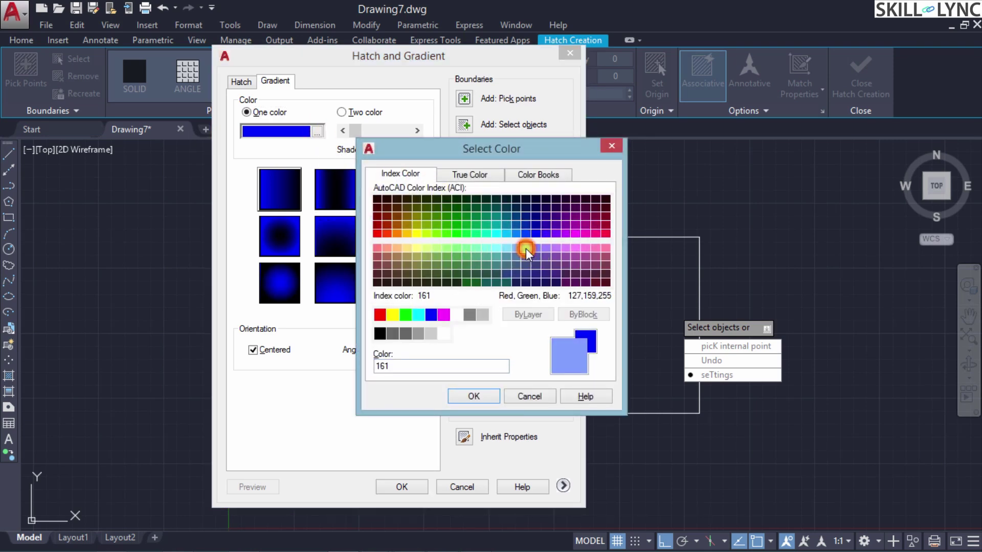
left_click(474, 397)
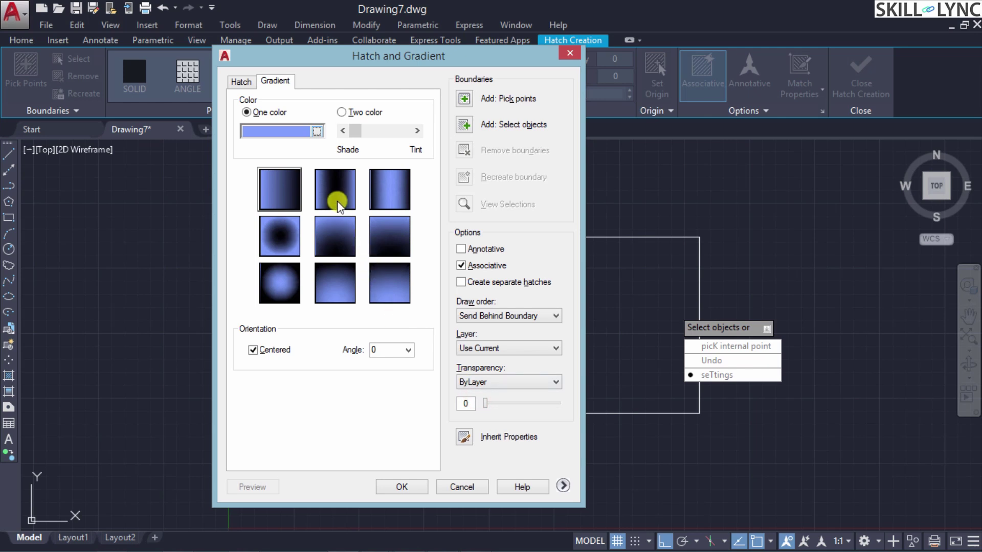
Switch to a two-color gradient with the spherical variant and turn off its Centered orientation.
left_click(341, 113)
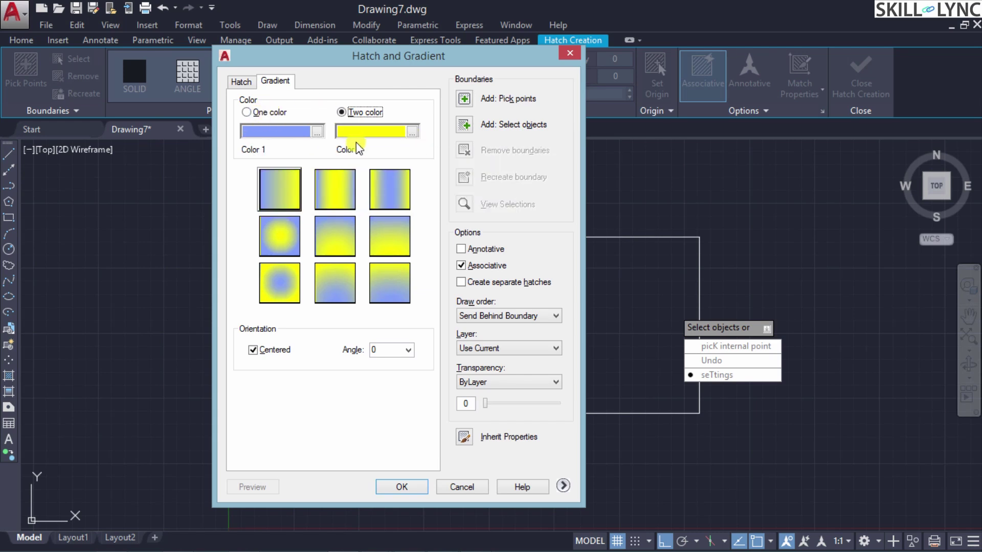
left_click(274, 198)
left_click(282, 235)
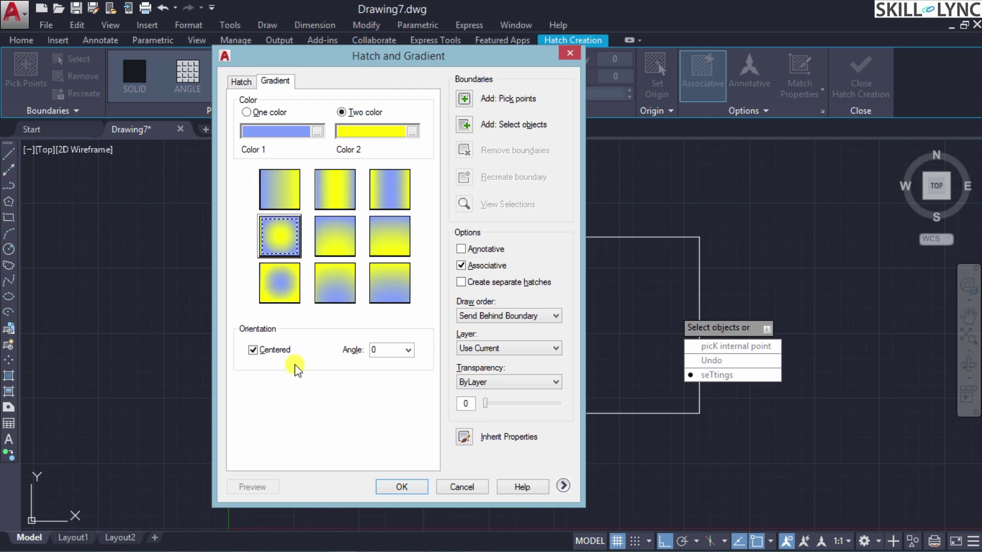
mouse_move(278, 352)
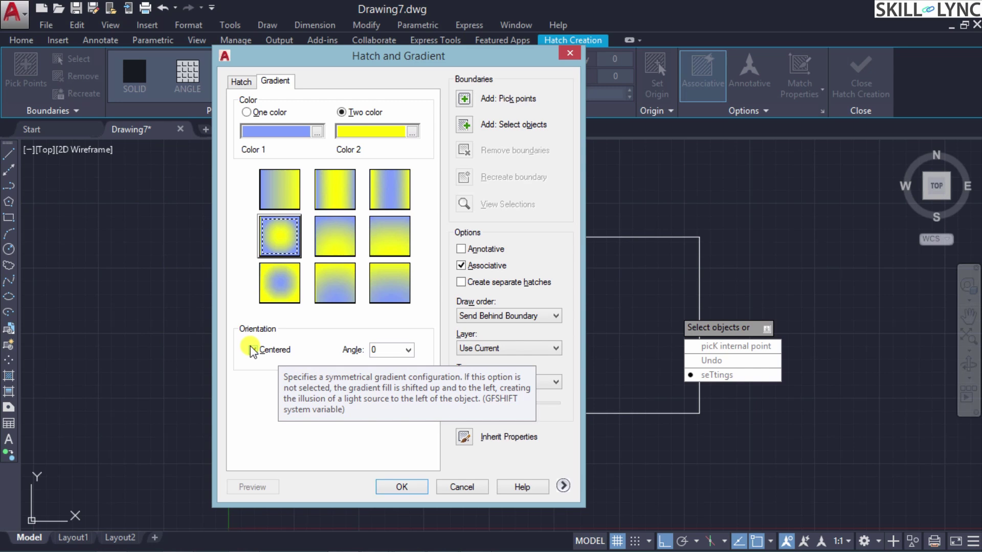
left_click(253, 351)
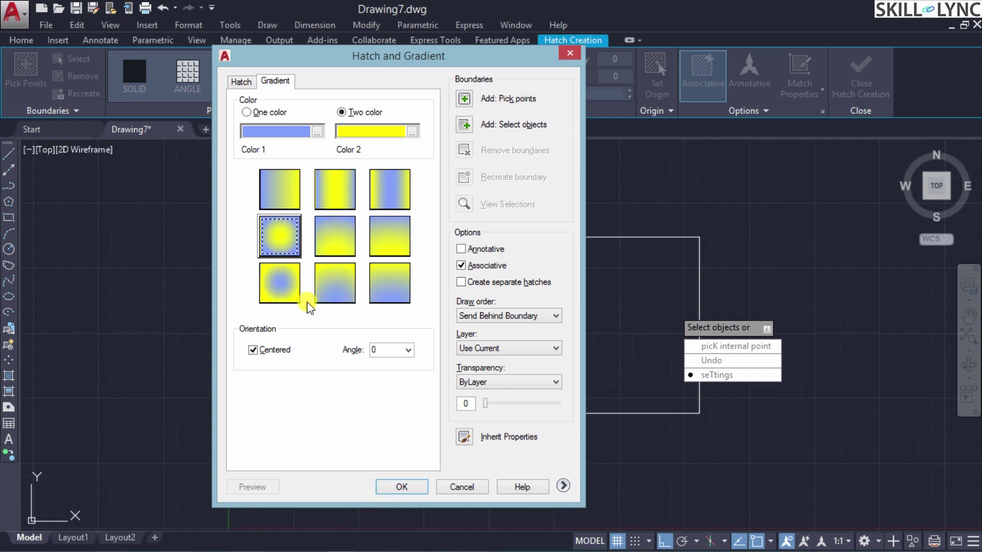
left_click(263, 352)
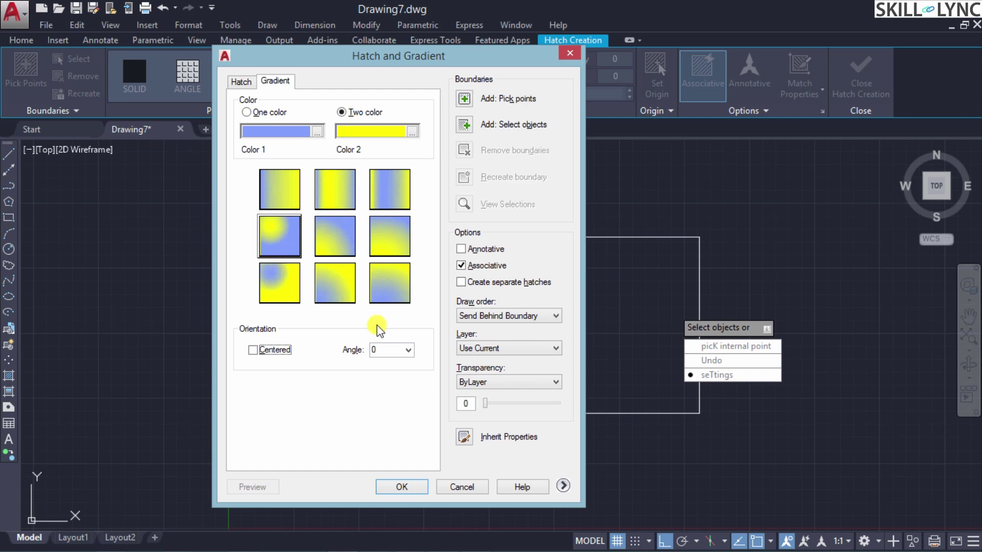
Try gradient angles of 210 and 345 degrees on the off-center variants.
left_click(408, 351)
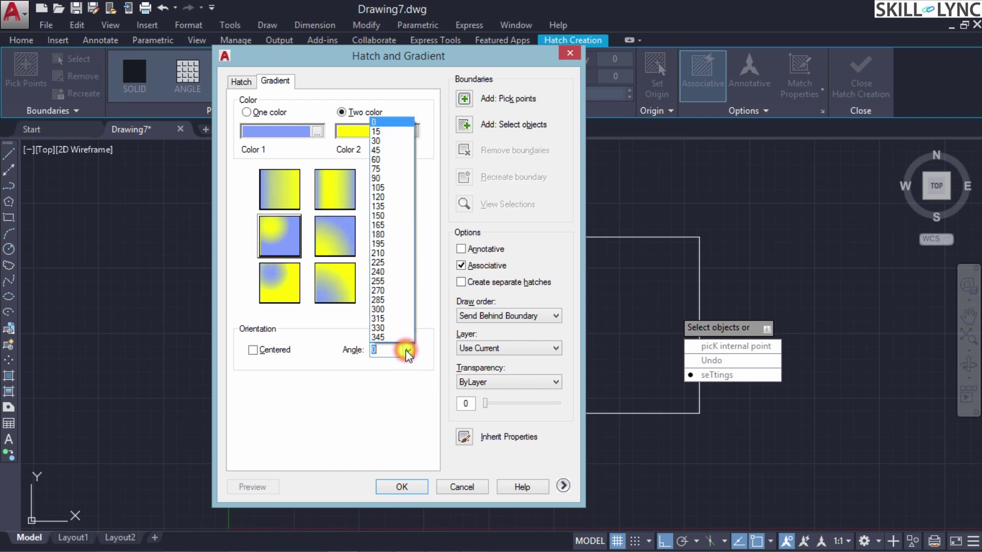
left_click(399, 253)
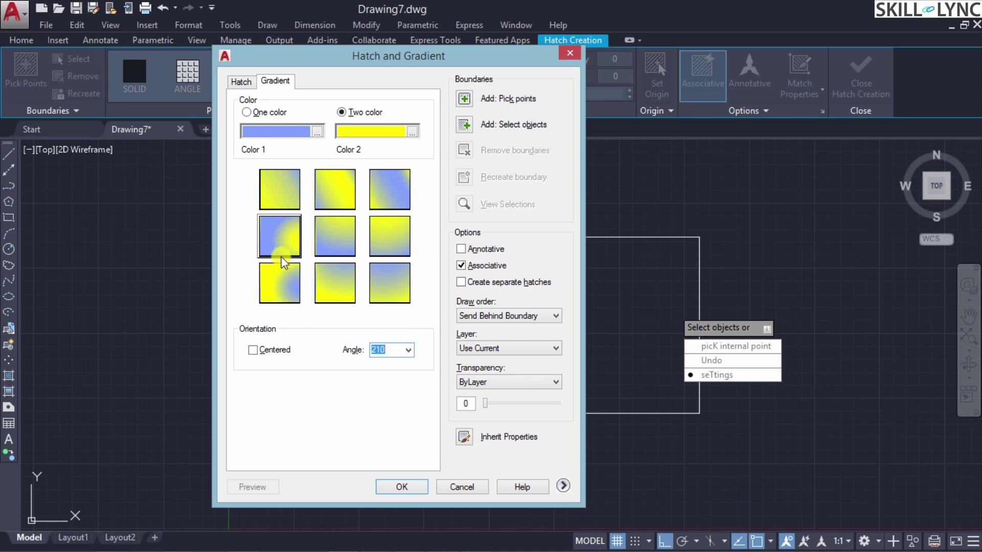
left_click(408, 352)
left_click(395, 340)
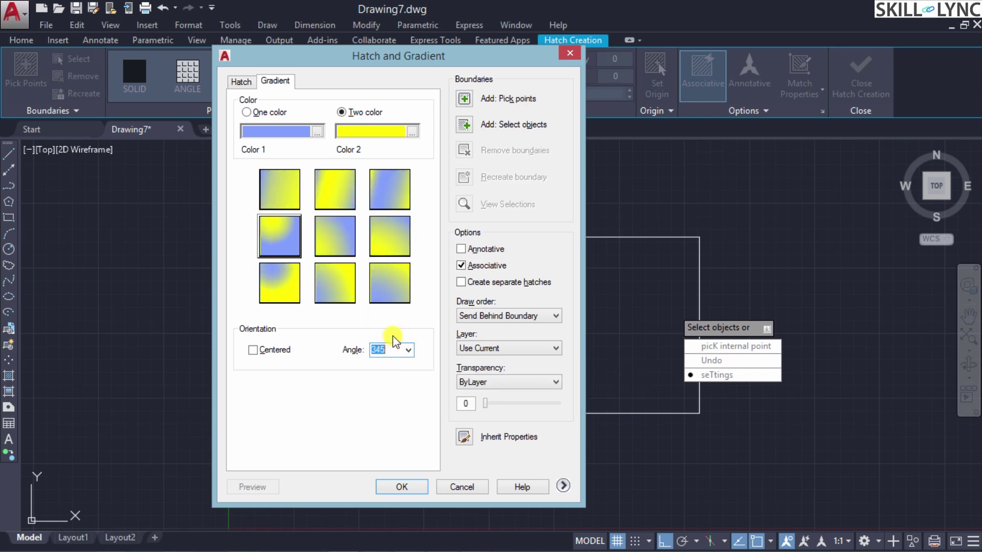
Choose the inverted spherical gradient at an angle of 0 and return to the hatch pattern settings.
left_click(274, 274)
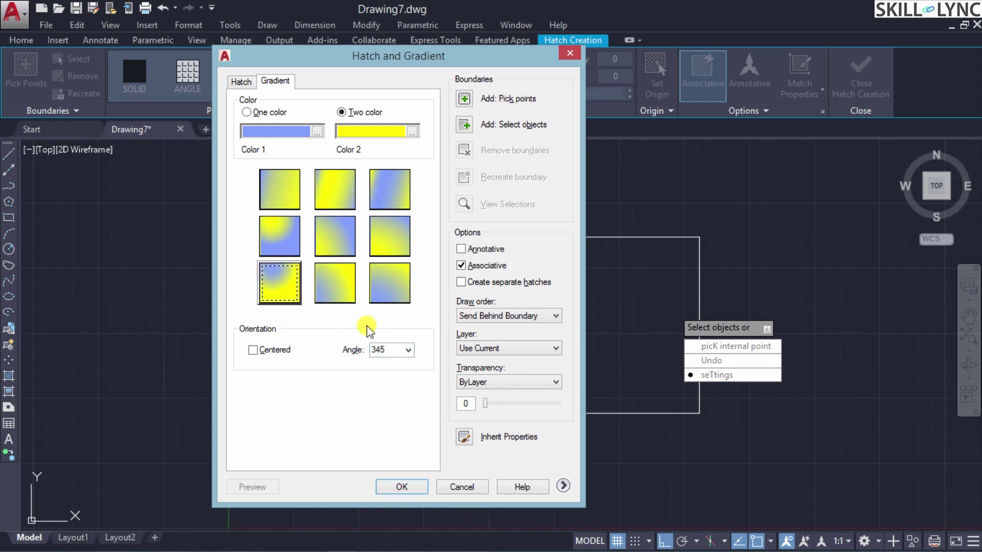
left_click(409, 350)
left_click(397, 121)
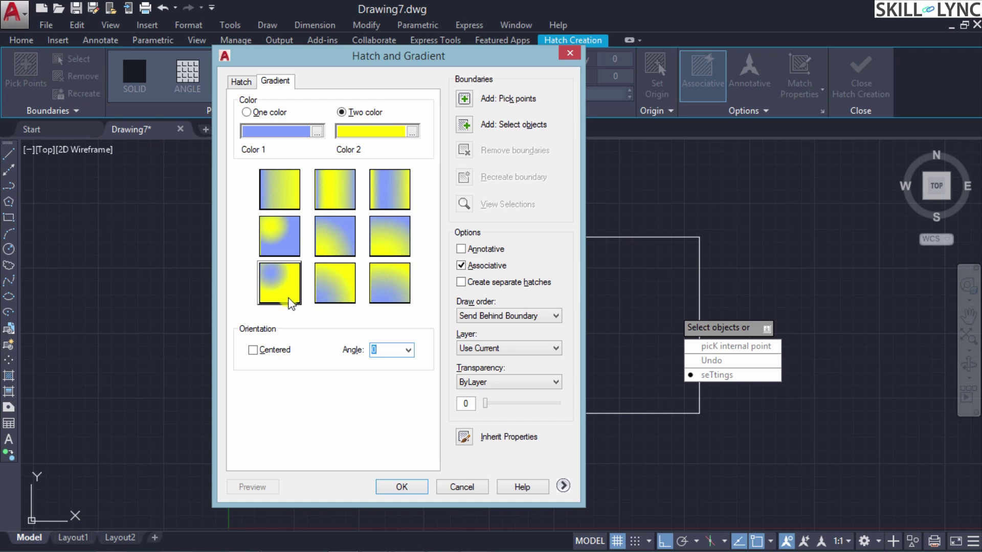
left_click(266, 62)
left_click(240, 82)
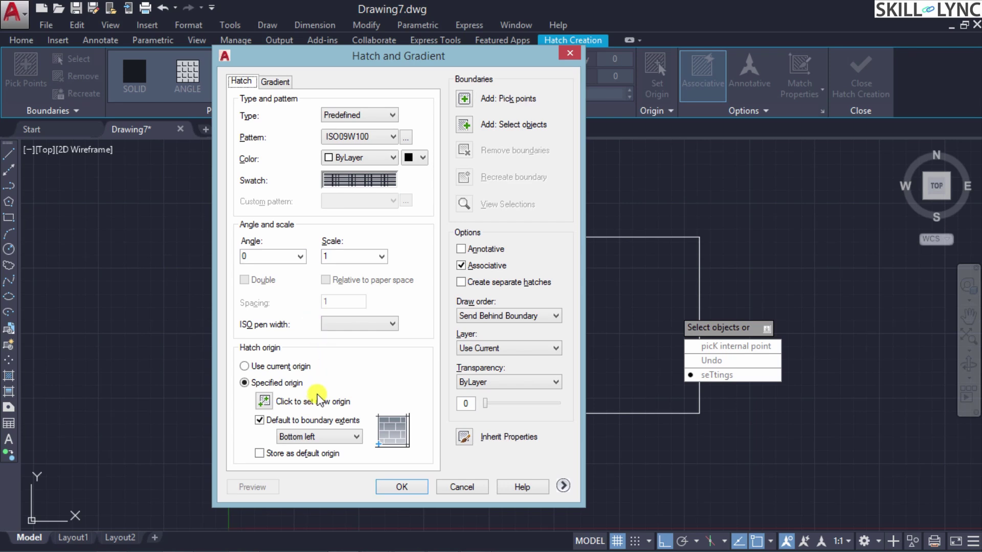
Turn off the hatch origin's default to boundary extents, then review the draw order and layer choices, keeping Send Behind Boundary and Use Current.
left_click(305, 420)
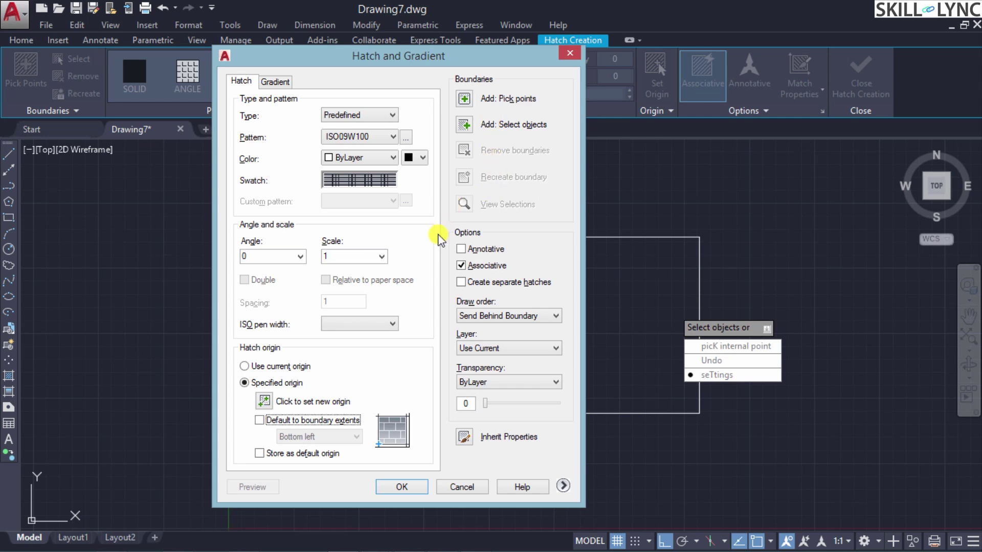
left_click(461, 265)
left_click(555, 317)
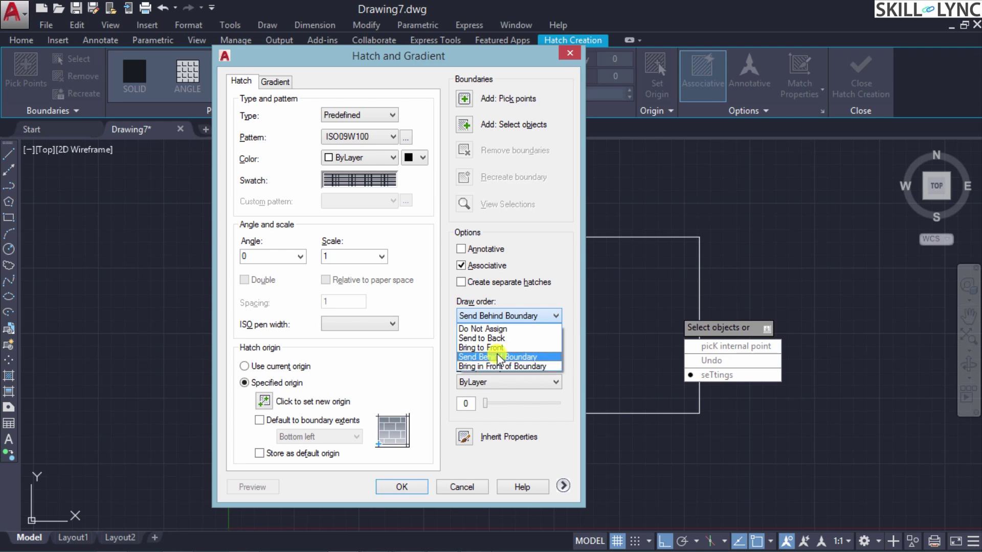
left_click(565, 290)
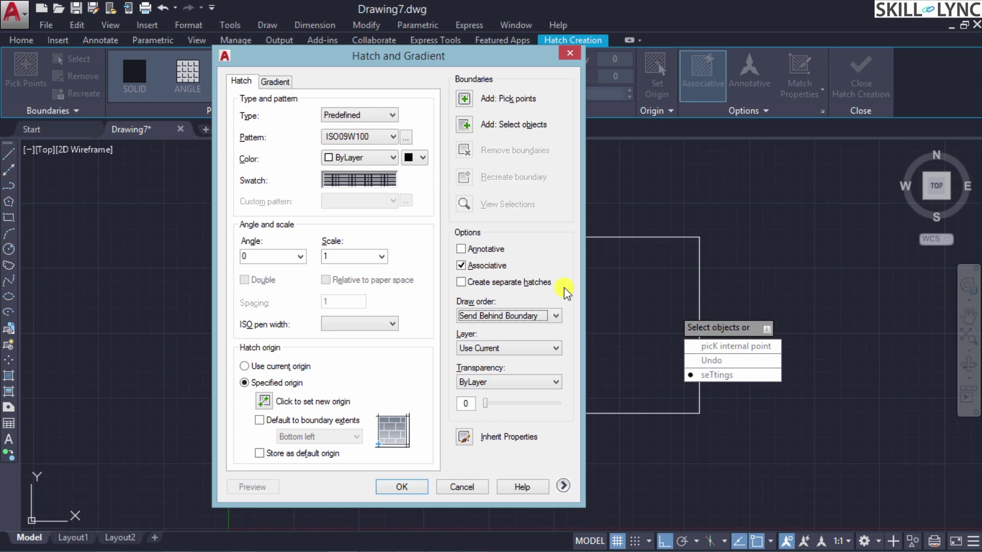
left_click(541, 345)
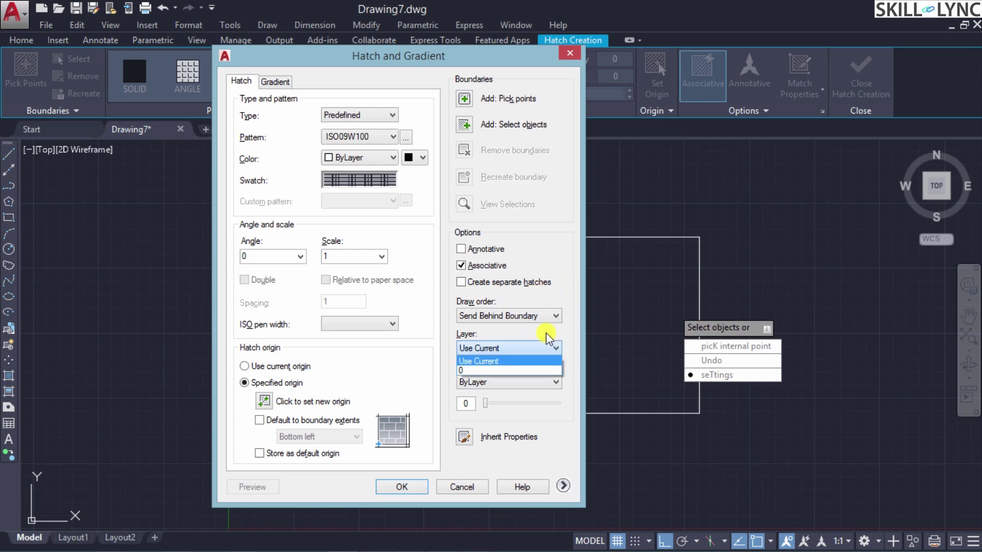
left_click(571, 275)
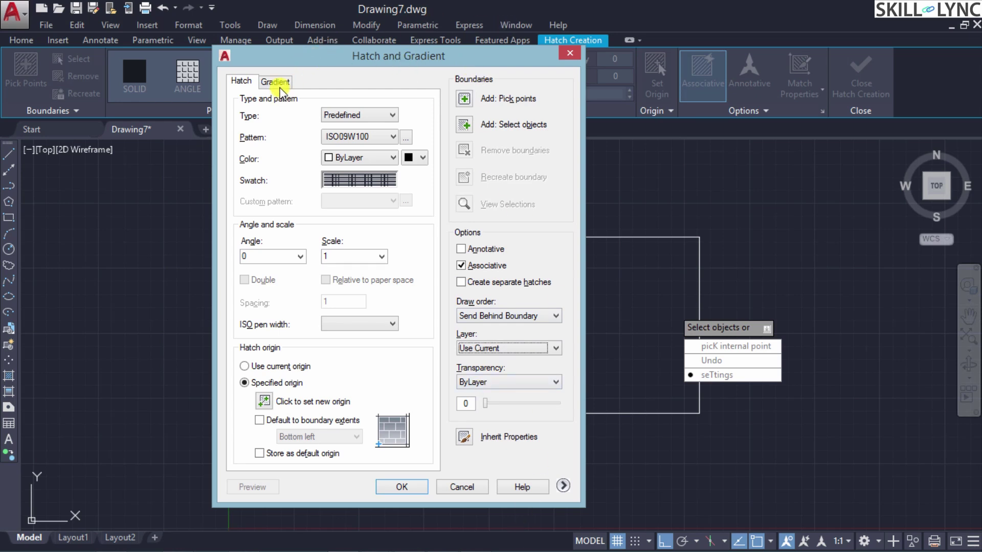
Expand the additional hatch options and review the island and boundary set choices, keeping Current viewport.
left_click(564, 486)
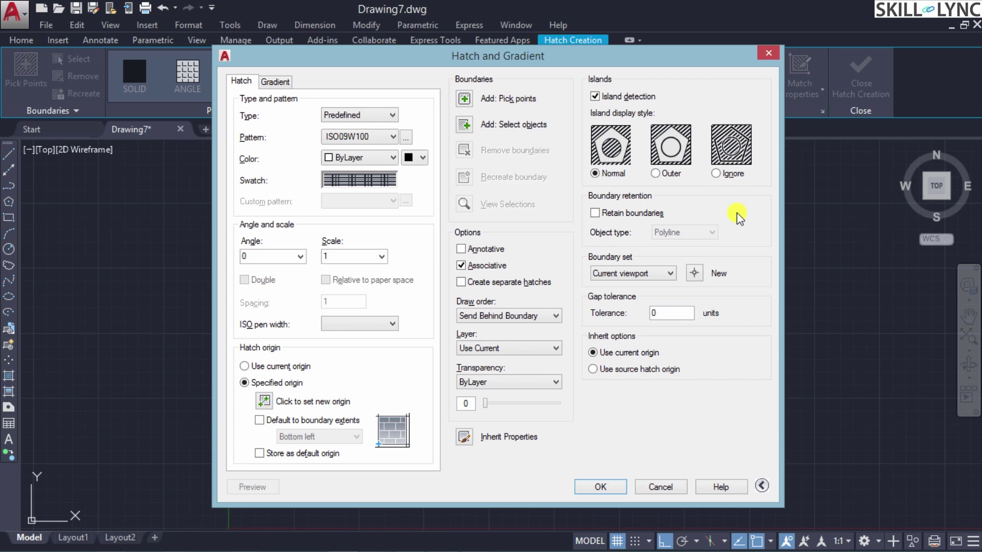
left_click(668, 273)
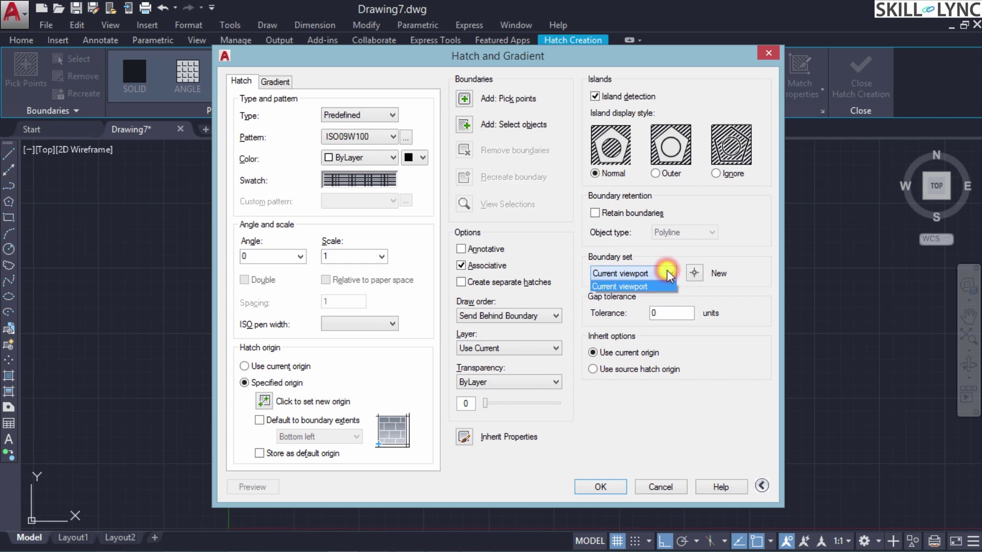
left_click(744, 241)
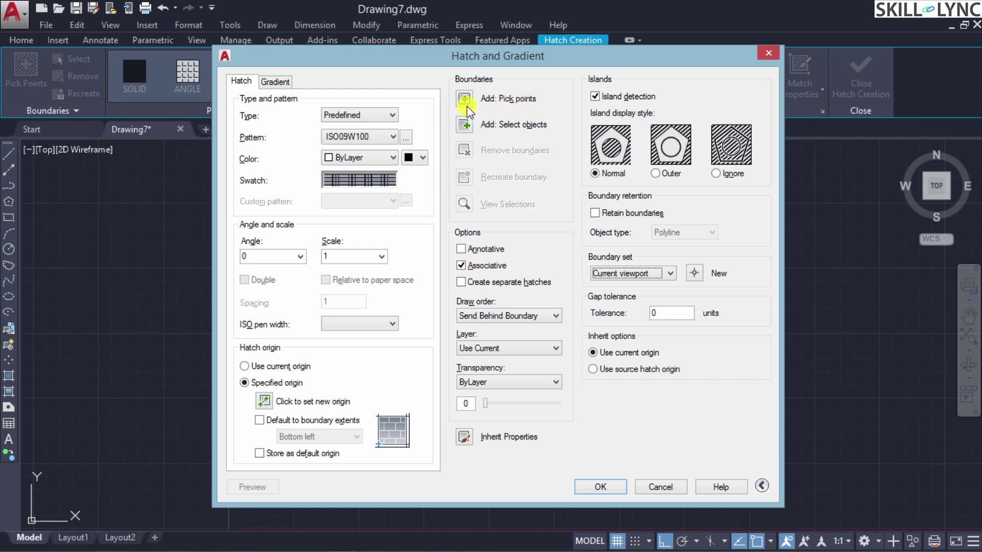
Browse the predefined hatch patterns and set the pattern to ANSI31 from the ANSI group of the palette.
left_click(390, 133)
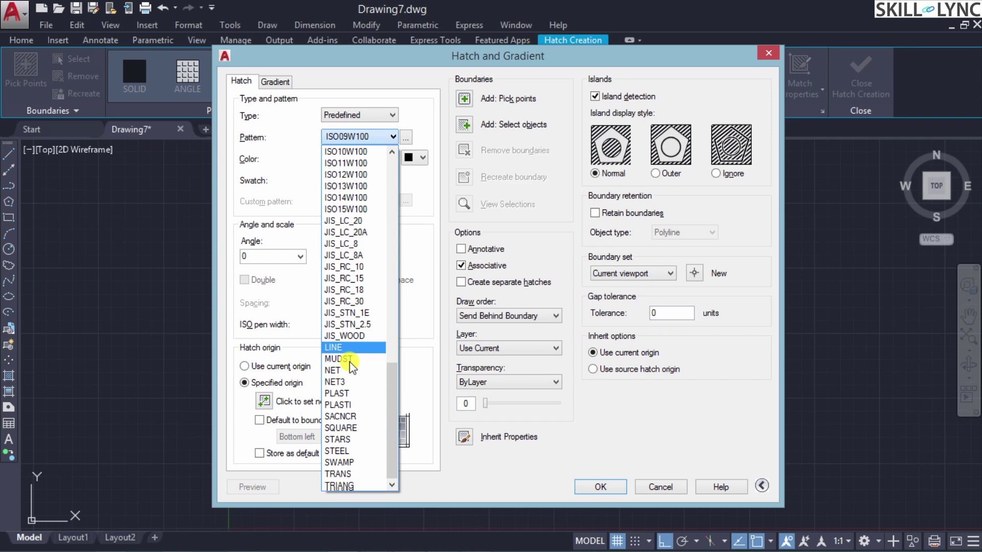
scroll(348, 361, "down", 1)
scroll(350, 364, "up", 4)
scroll(350, 365, "up", 3)
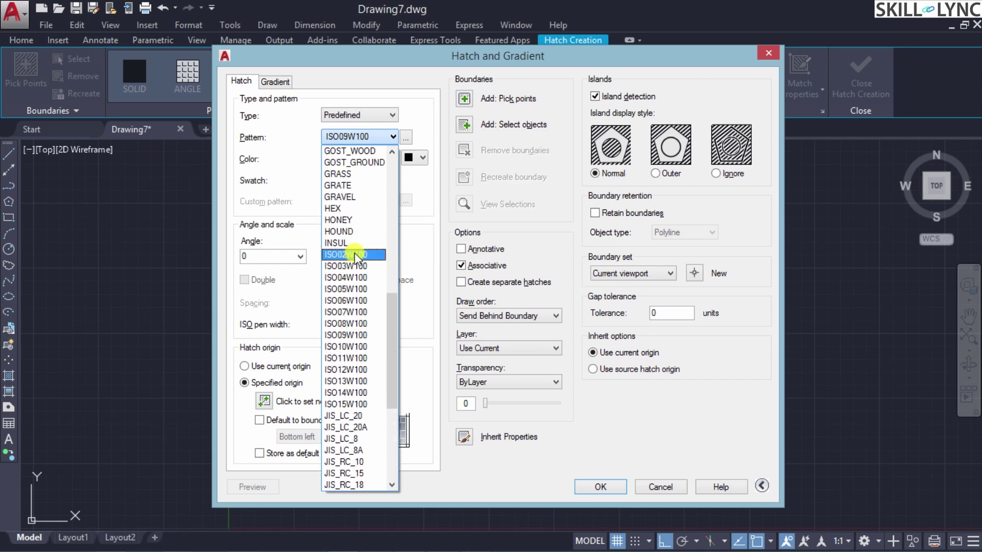
left_click(372, 113)
left_click(406, 137)
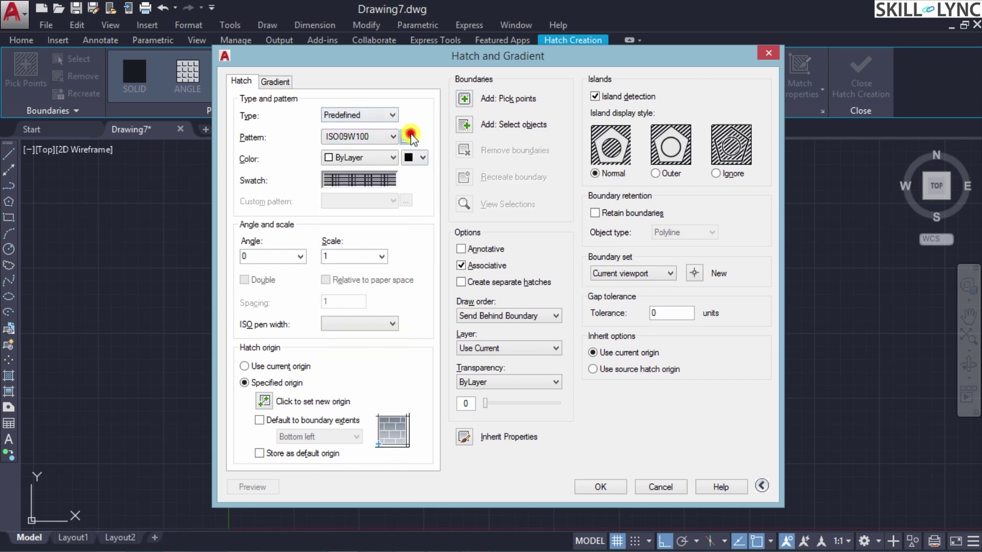
left_click(379, 152)
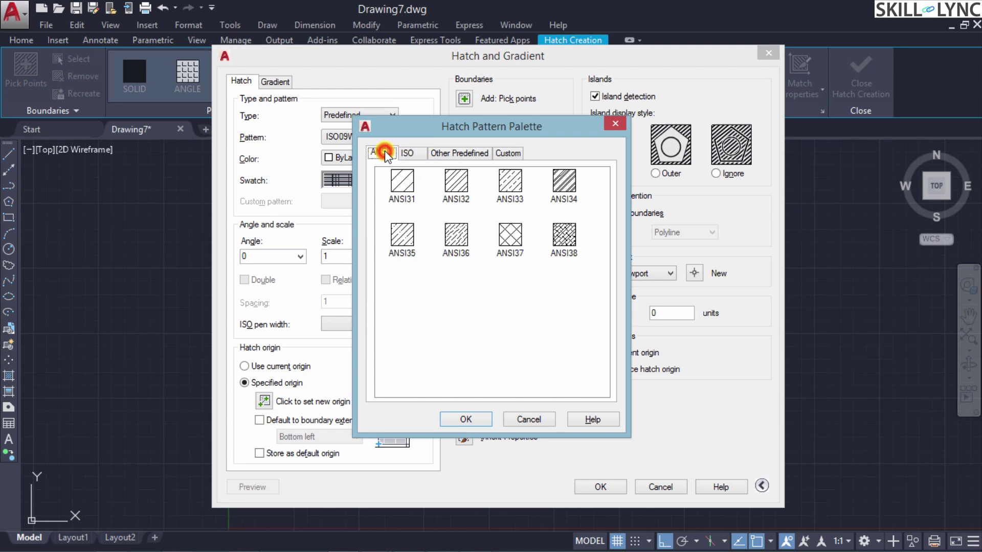
left_click(506, 235)
left_click(404, 179)
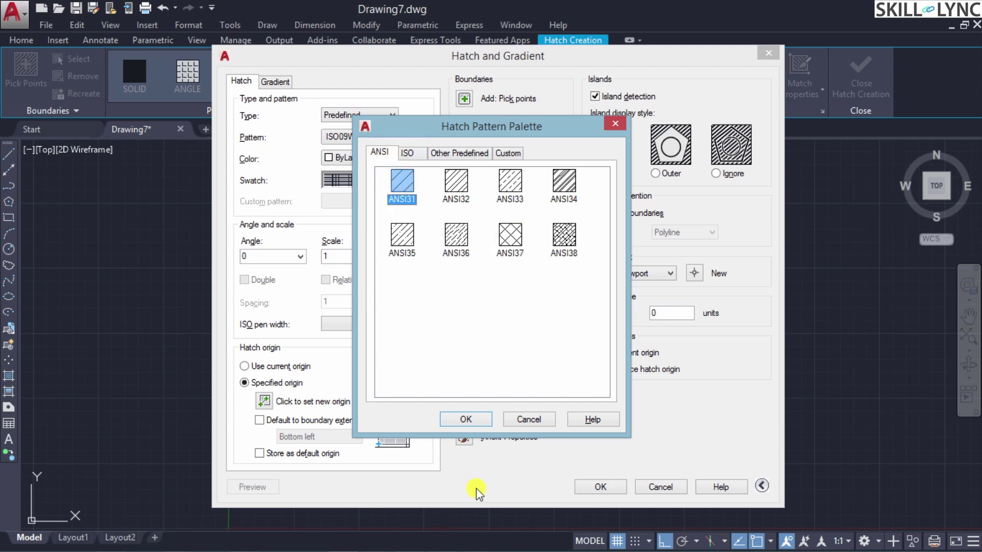
left_click(471, 418)
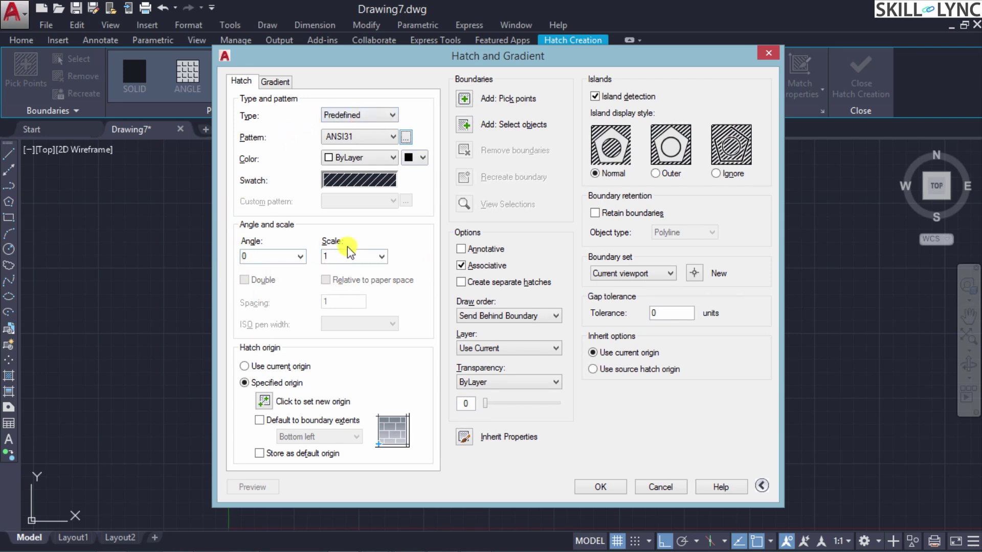
Hatch the solid region left of the hidden hole lines by picking a point inside it.
left_click(463, 100)
left_click(628, 370)
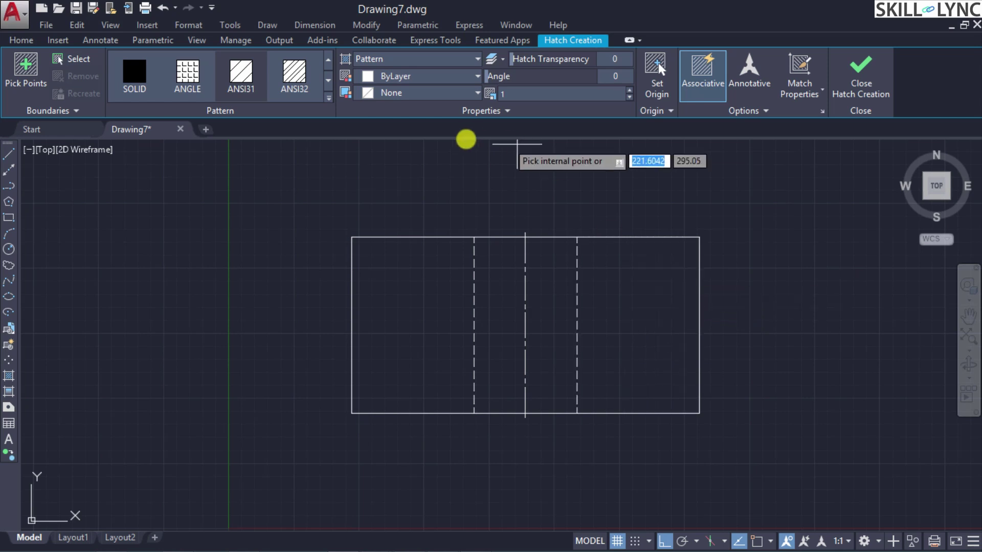
left_click(416, 322)
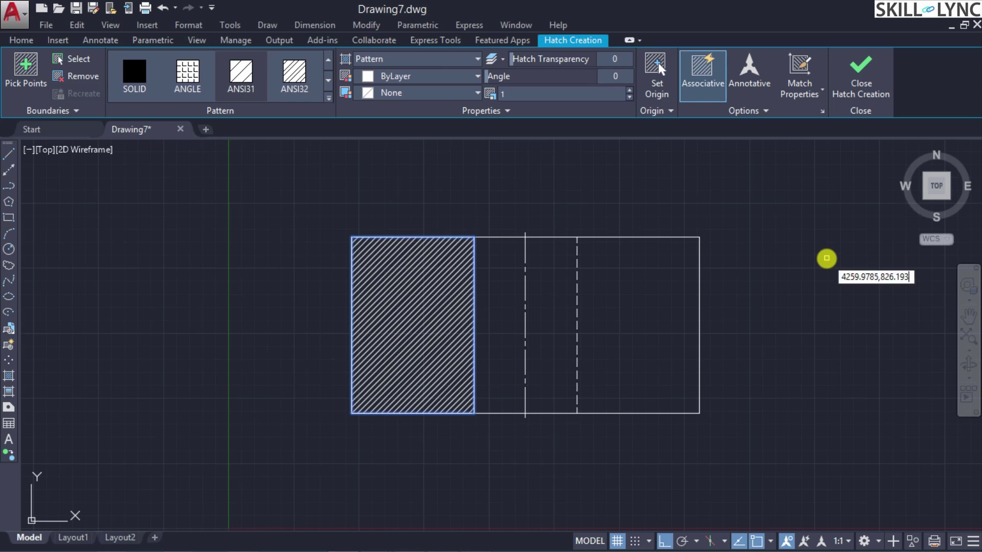
Try to extend the hatch by selecting boundary objects, including the hidden line right of the centerline.
type("HPNAME")
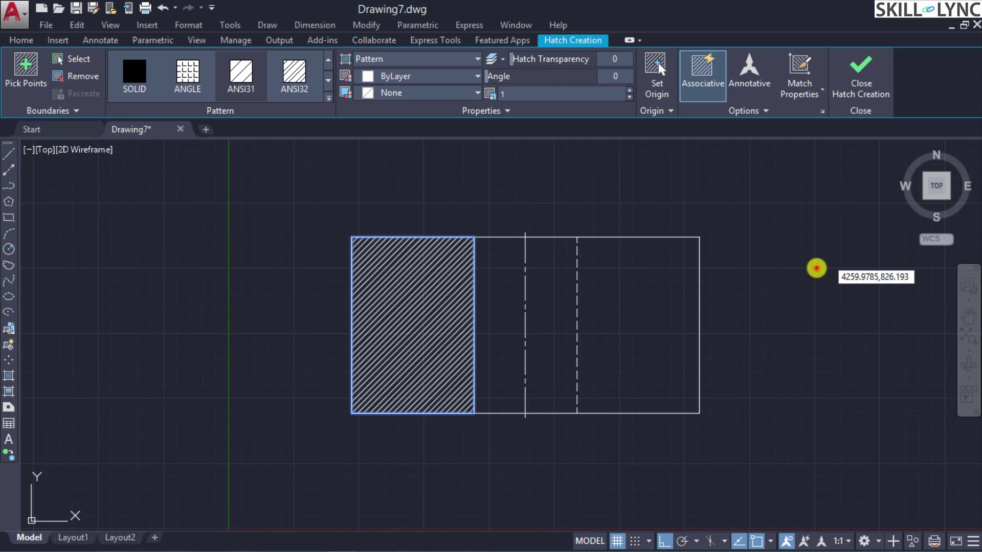
left_click(817, 266)
left_click(822, 261)
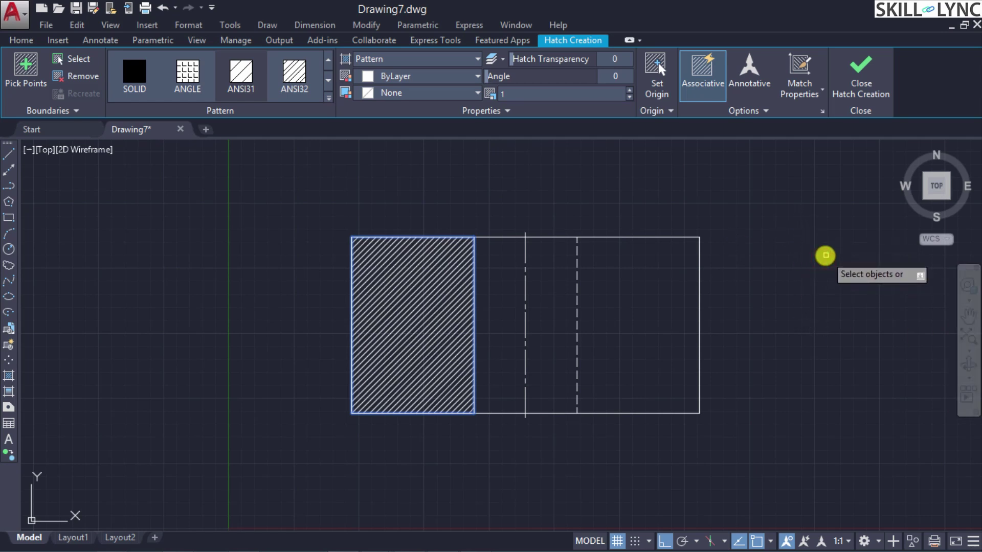
key("Down")
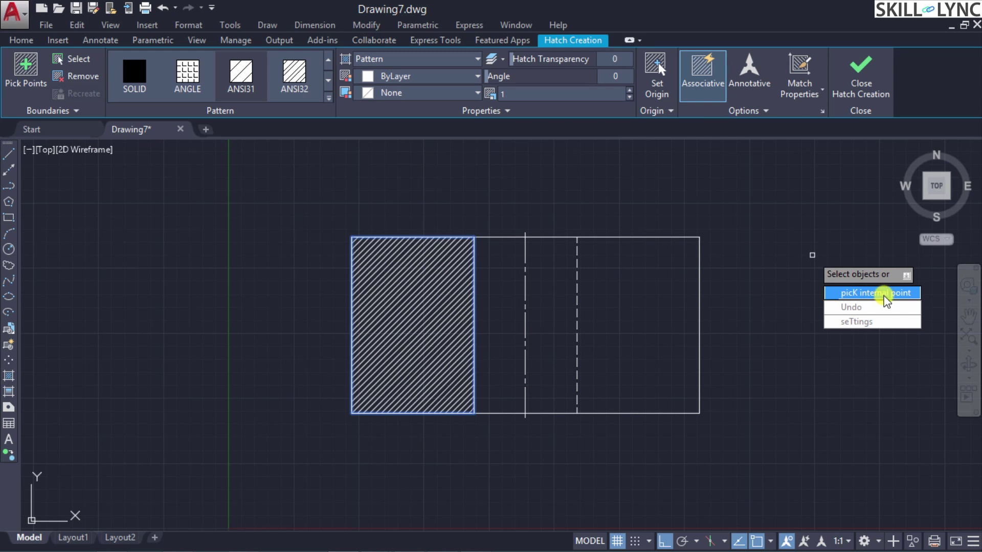
left_click(736, 205)
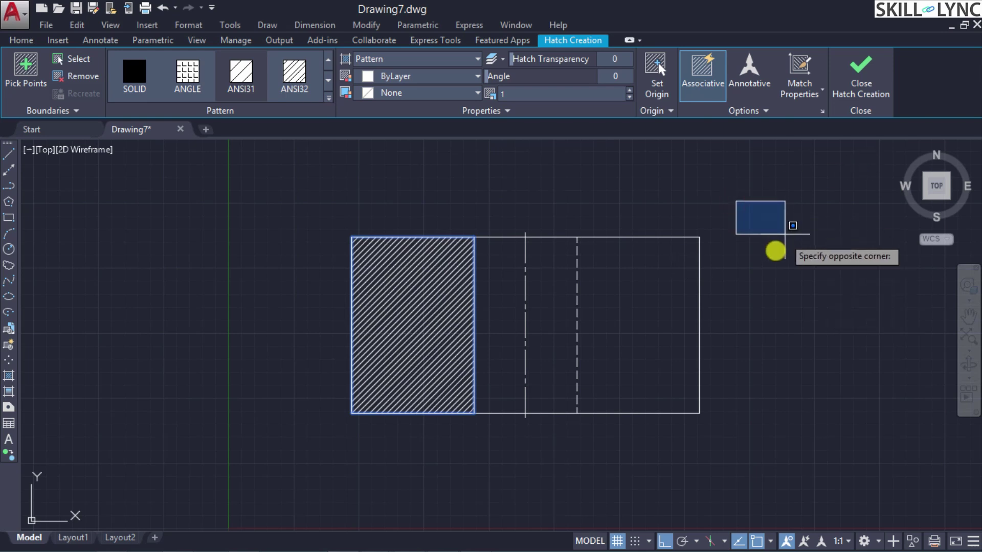
left_click(757, 219)
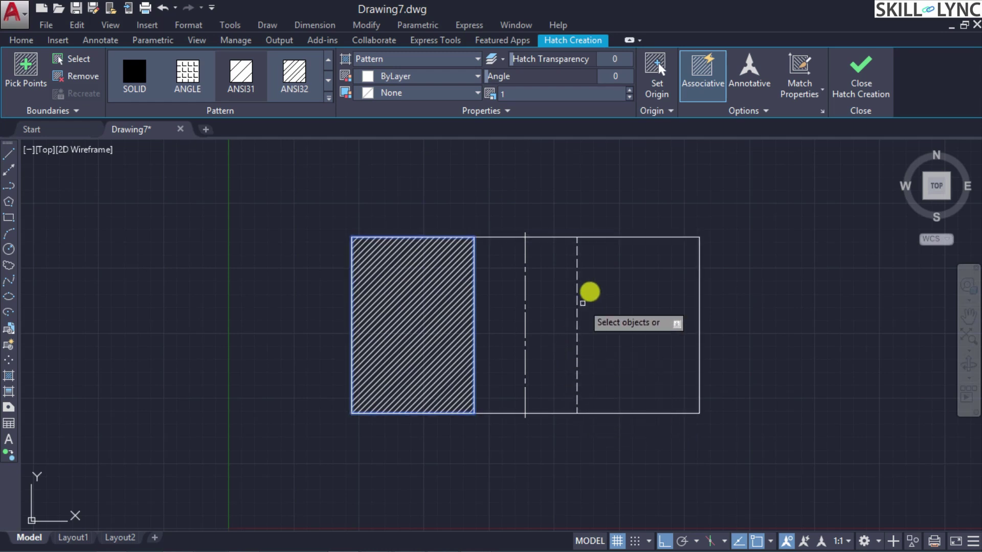
left_click(576, 253)
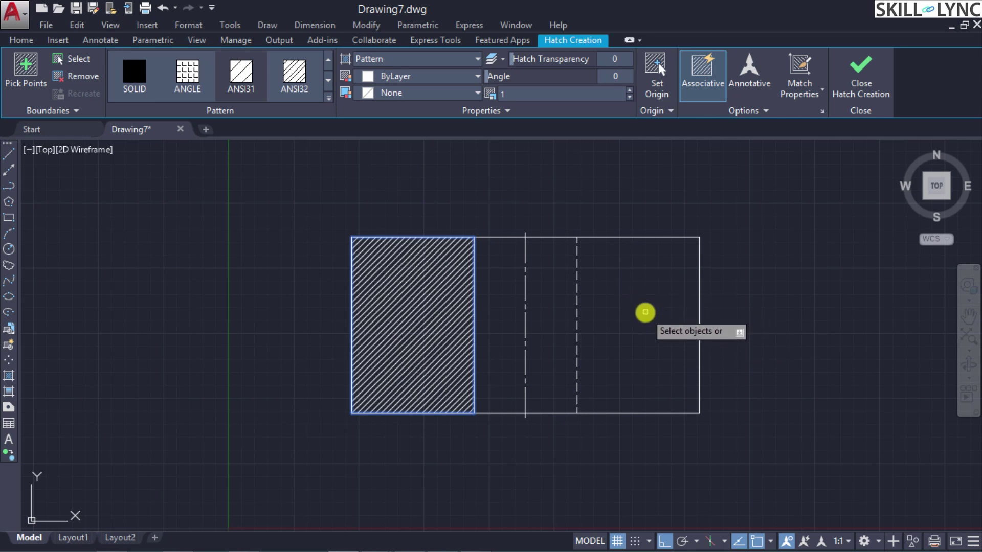
Return to picking internal points, add the solid region right of the hidden lines to the hatch, and finish it.
key("Down")
left_click(676, 352)
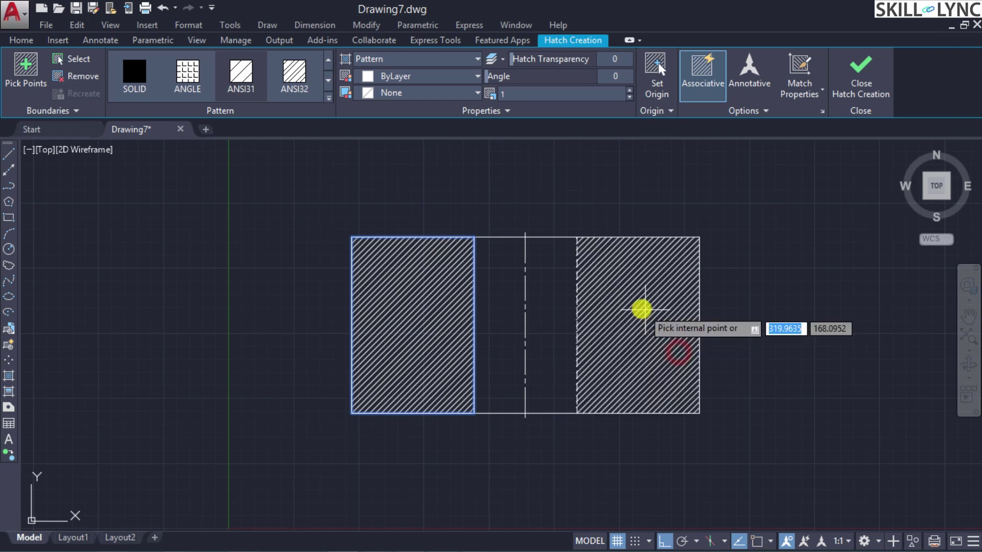
left_click(650, 313)
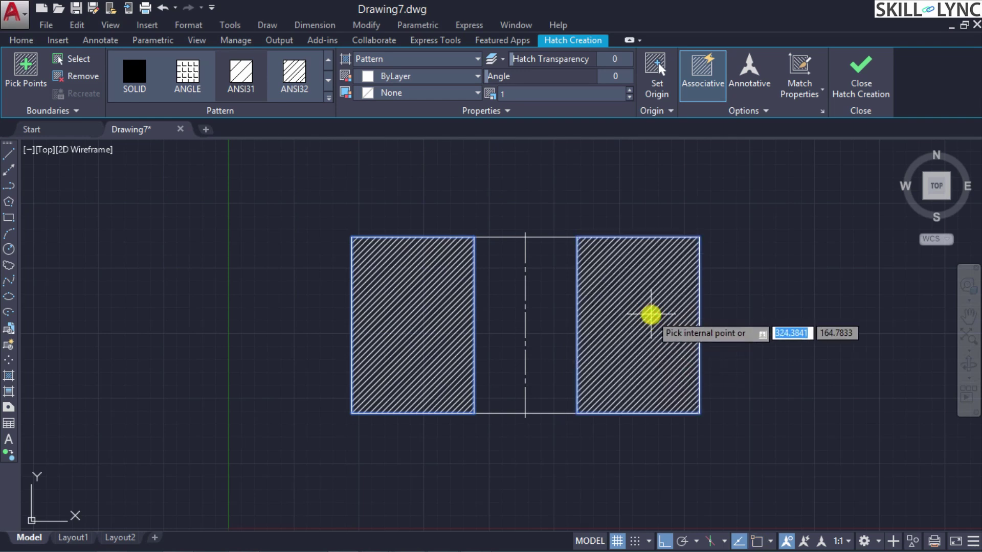
key("Return")
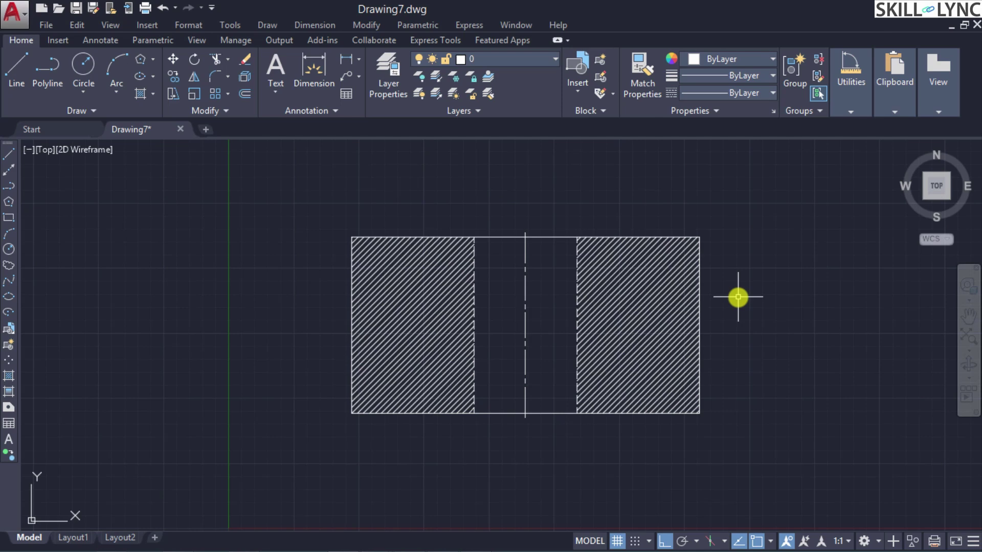
Review the finished hatch's HATCHEDIT settings and its quick properties, then deselect the hatch.
left_click(645, 283)
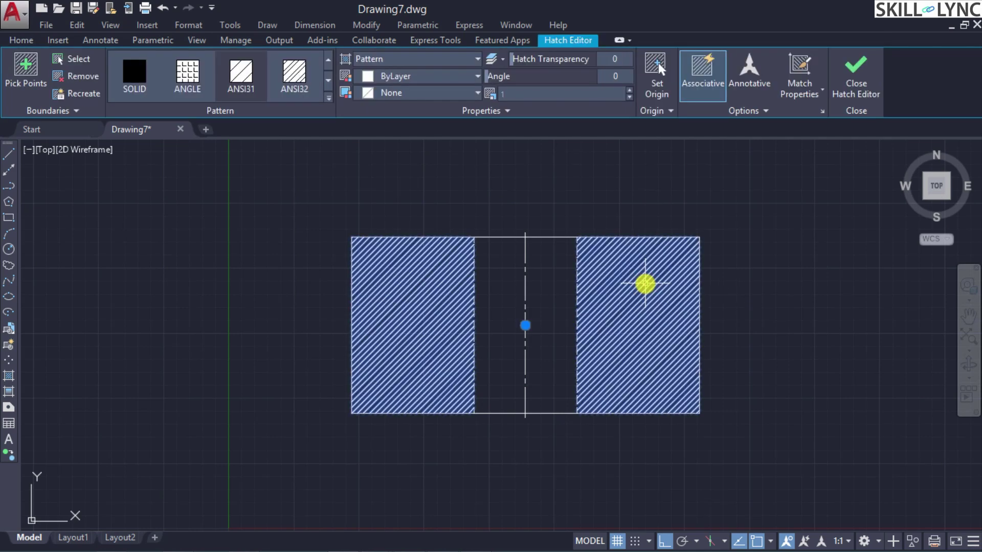
type("H")
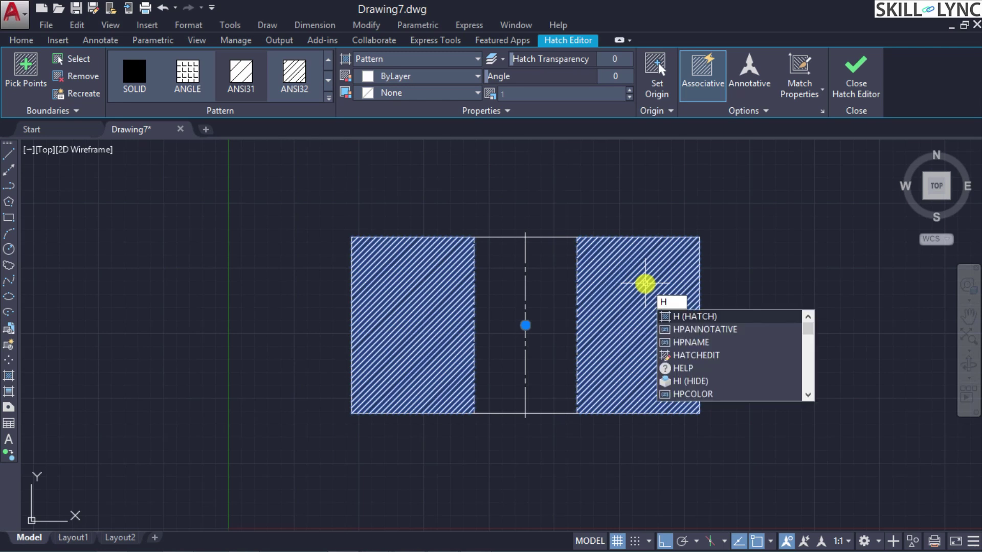
type("ATCHED")
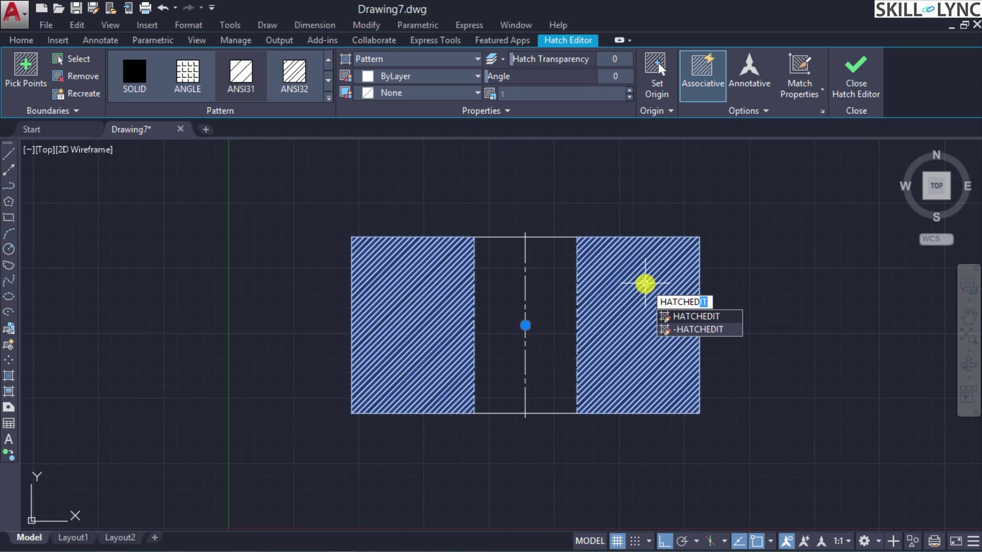
key("Return")
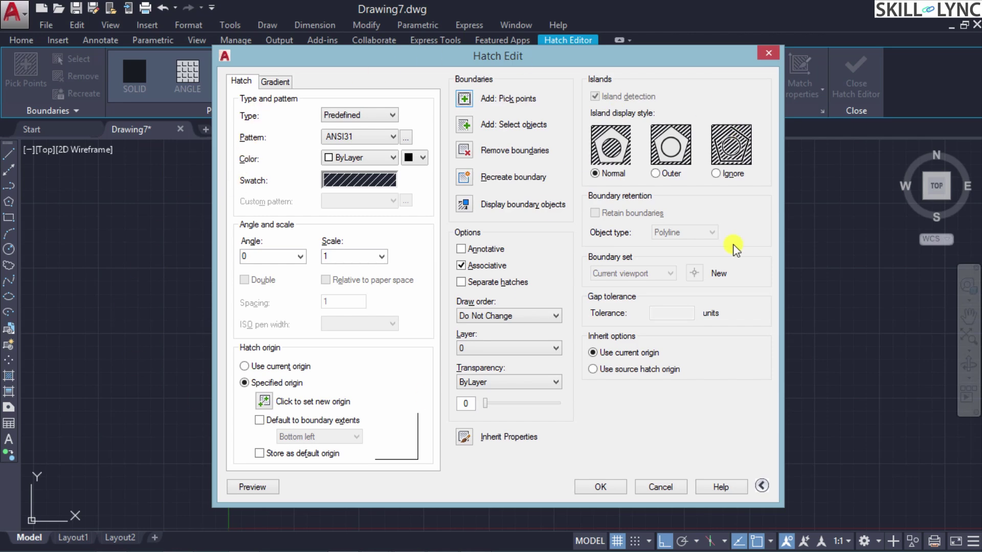
mouse_move(754, 55)
left_mouse_down()
mouse_move(784, 197)
mouse_move(860, 271)
mouse_move(627, 136)
left_mouse_up()
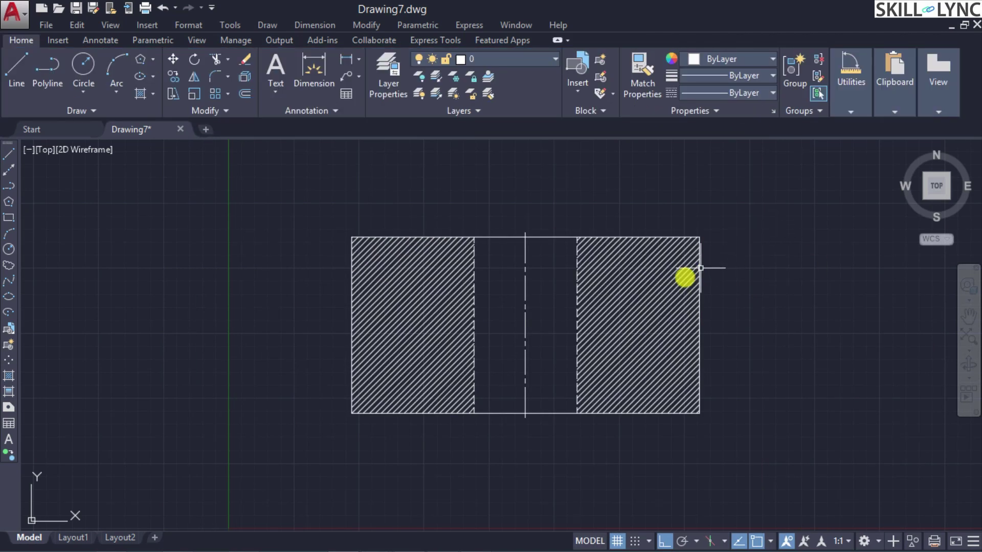
left_click(671, 285)
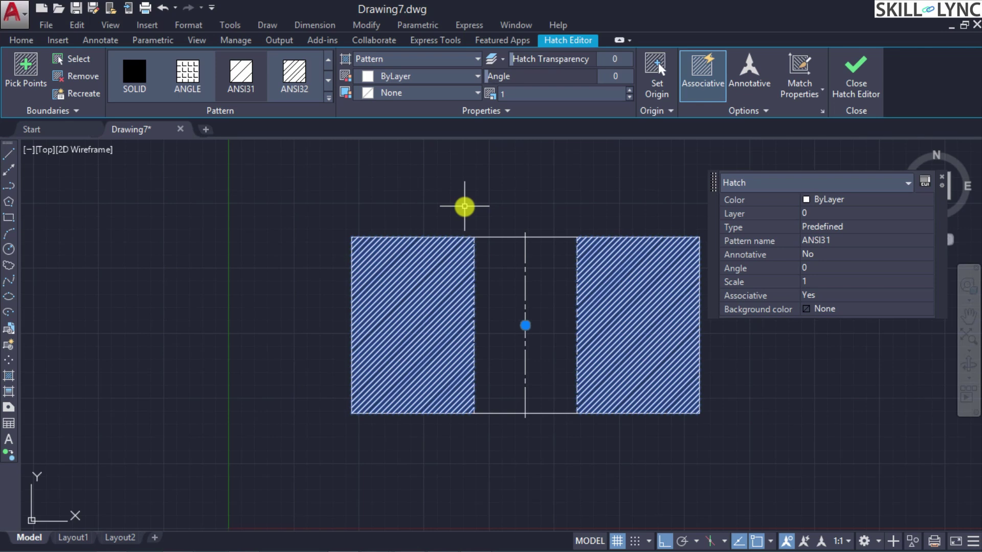
key("Escape")
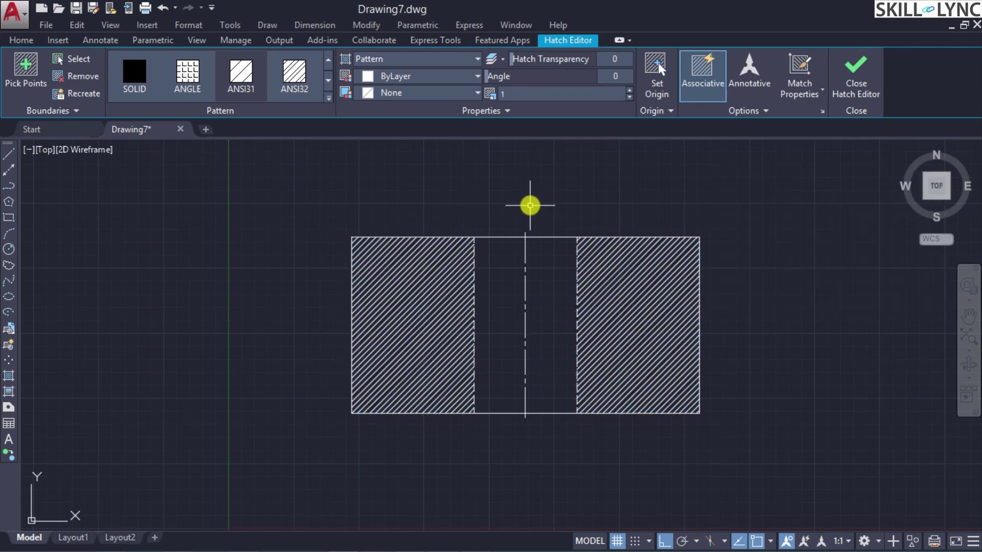
Edit the hatch with HATCHEDIT and set its pattern angle to 45.
type("HATCH")
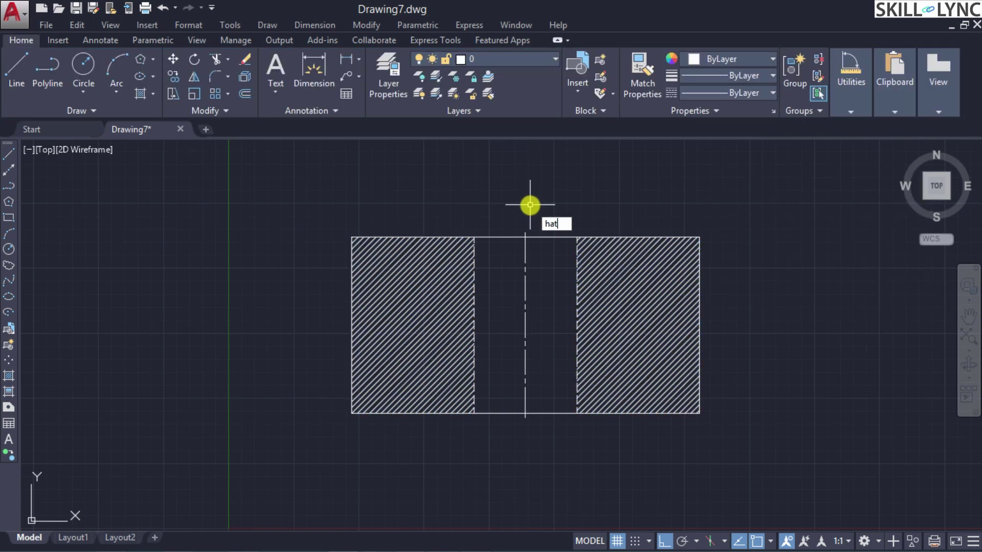
type("EDIT")
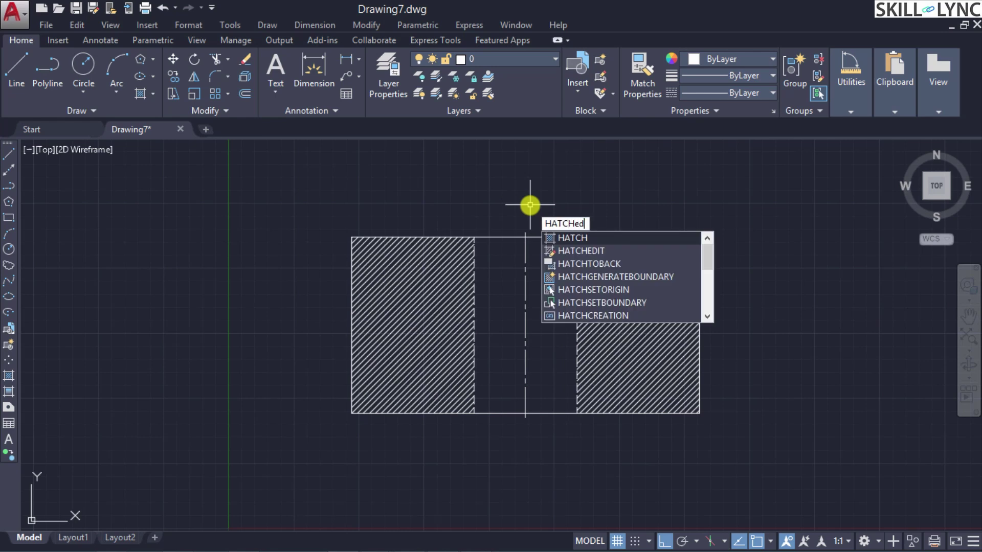
key("Return")
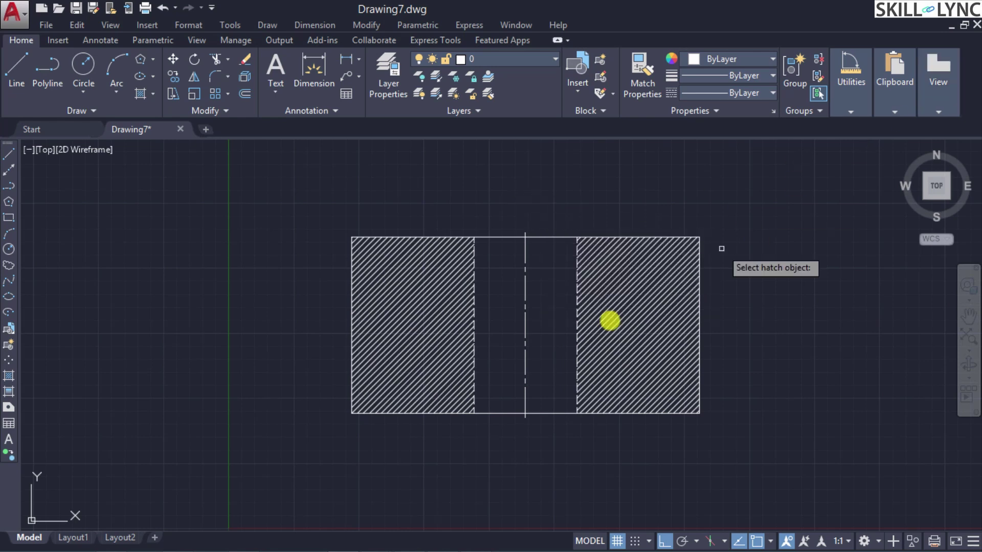
left_click(616, 312)
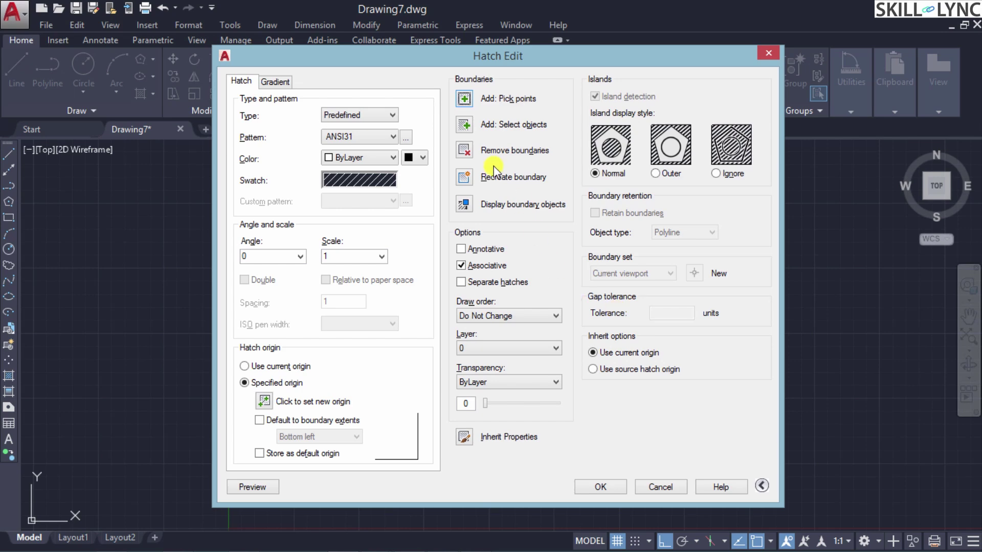
mouse_move(518, 57)
left_mouse_down()
mouse_move(585, 55)
mouse_move(765, 123)
mouse_move(115, 103)
mouse_move(93, 93)
mouse_move(104, 82)
mouse_move(480, 44)
mouse_move(346, 33)
mouse_move(956, 72)
left_mouse_up()
double_click(658, 269)
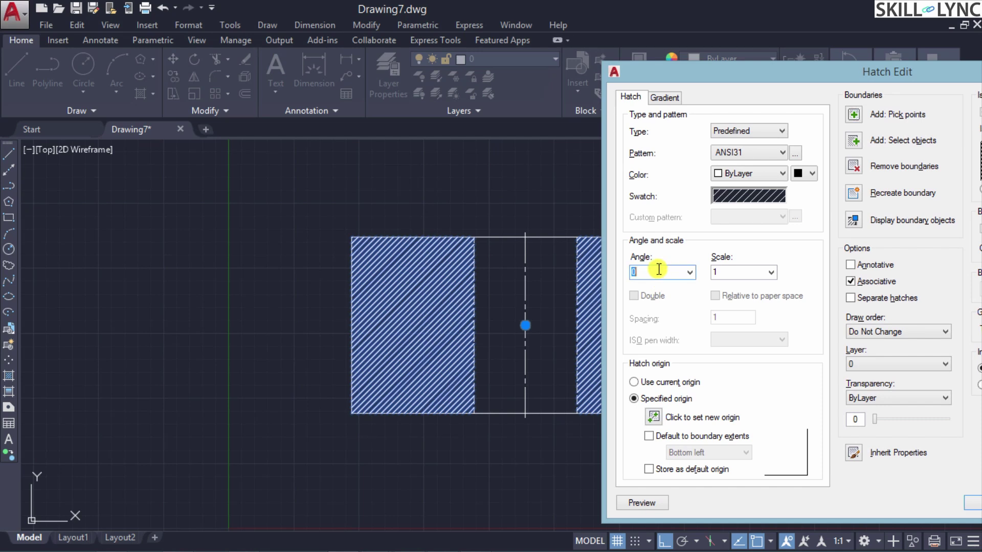
left_click(671, 273)
double_click(671, 273)
type("45")
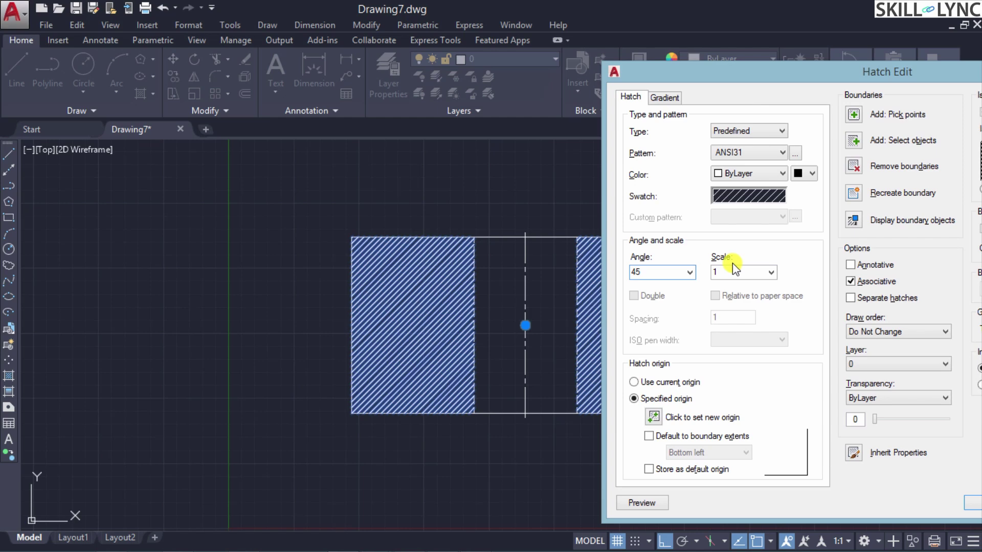
key("Return")
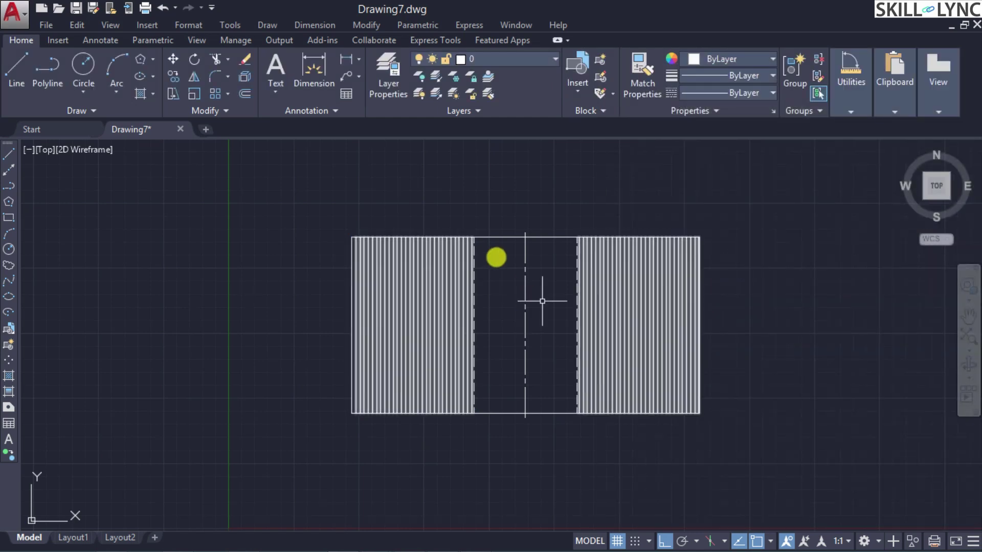
Edit the hatch again, setting its angle to 0 and its scale to 5.
scroll(408, 320, "up", 2)
scroll(408, 320, "up", 2)
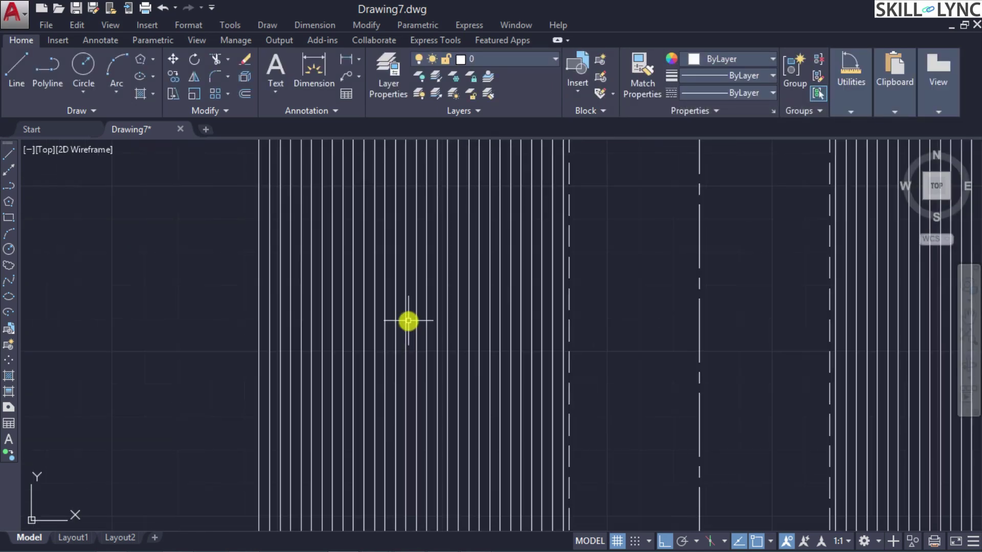
scroll(408, 321, "down", 2)
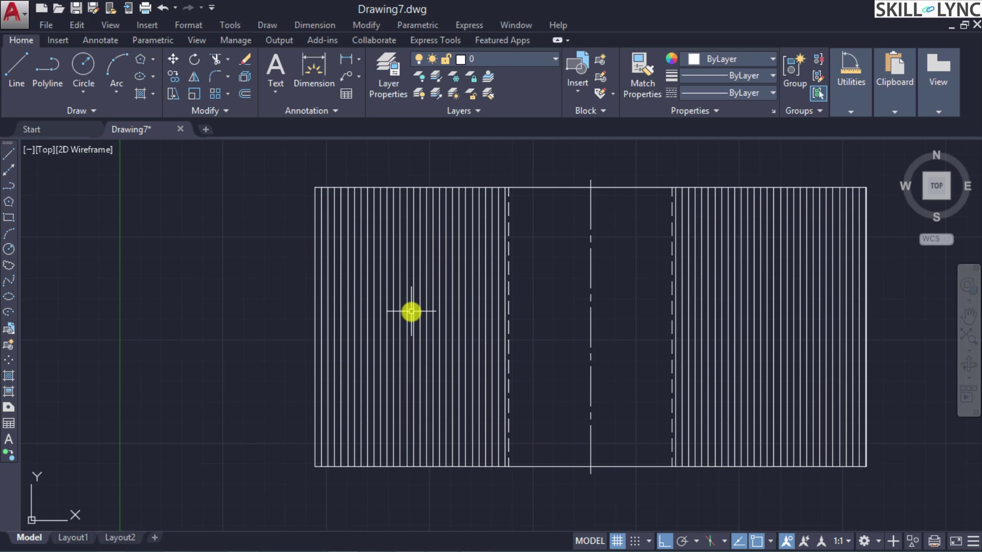
left_click(411, 311)
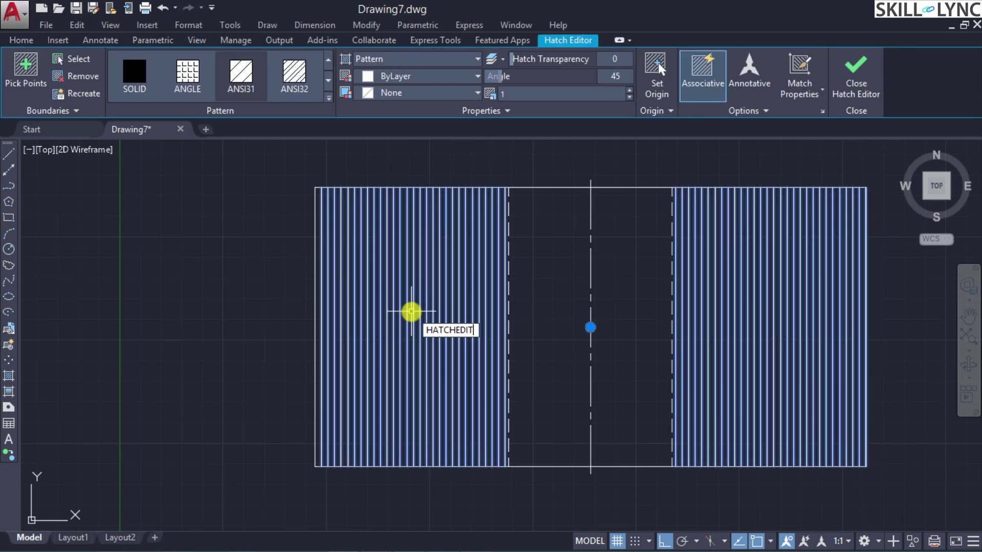
double_click(411, 311)
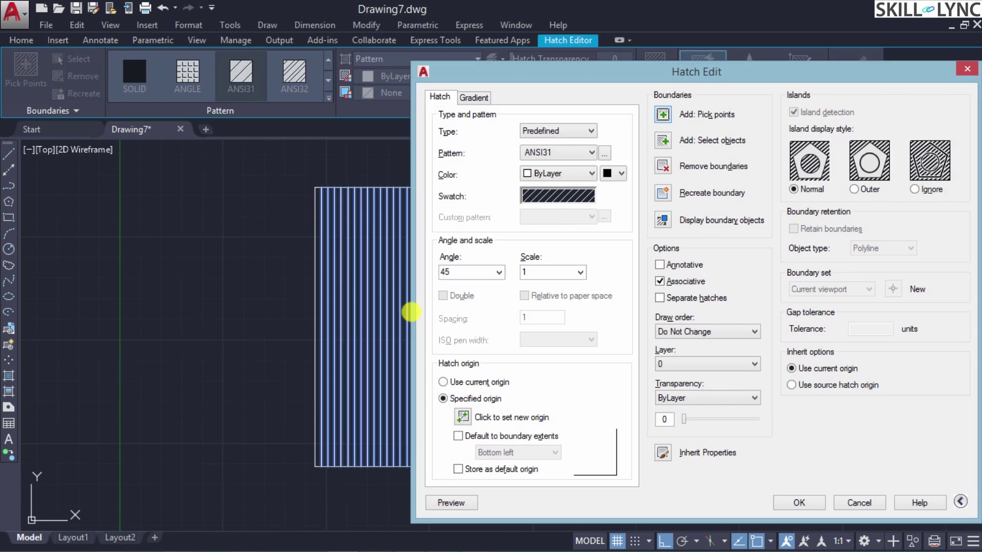
double_click(468, 271)
type("0")
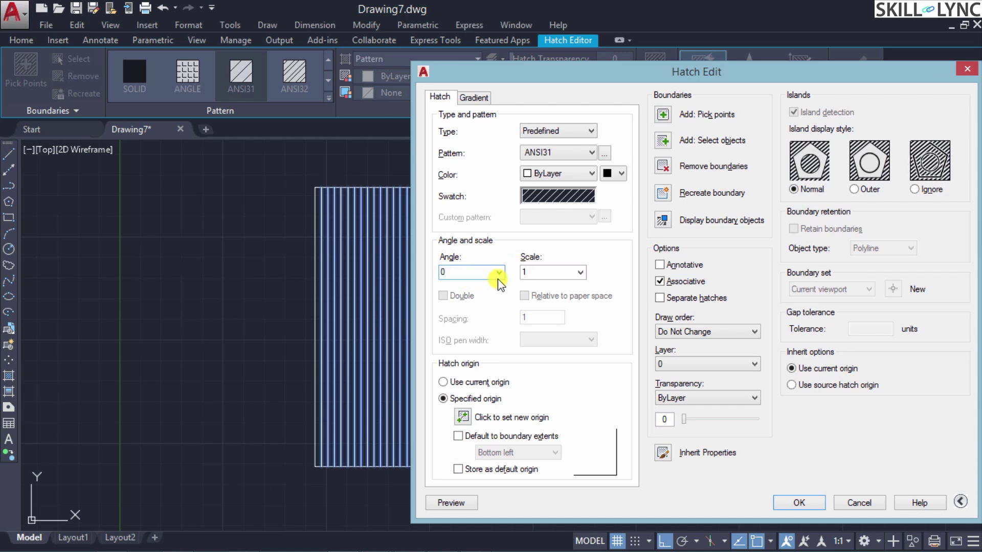
double_click(539, 272)
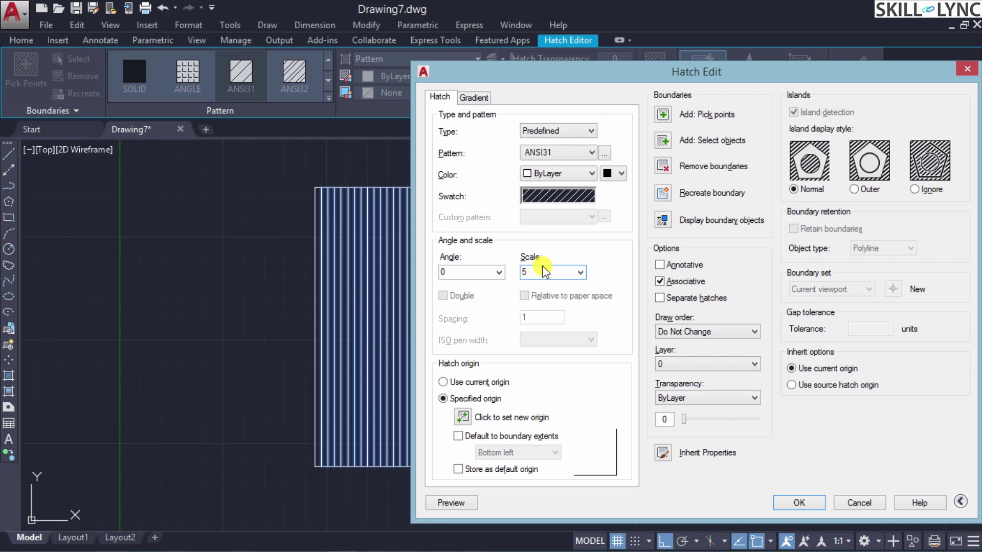
left_click(796, 503)
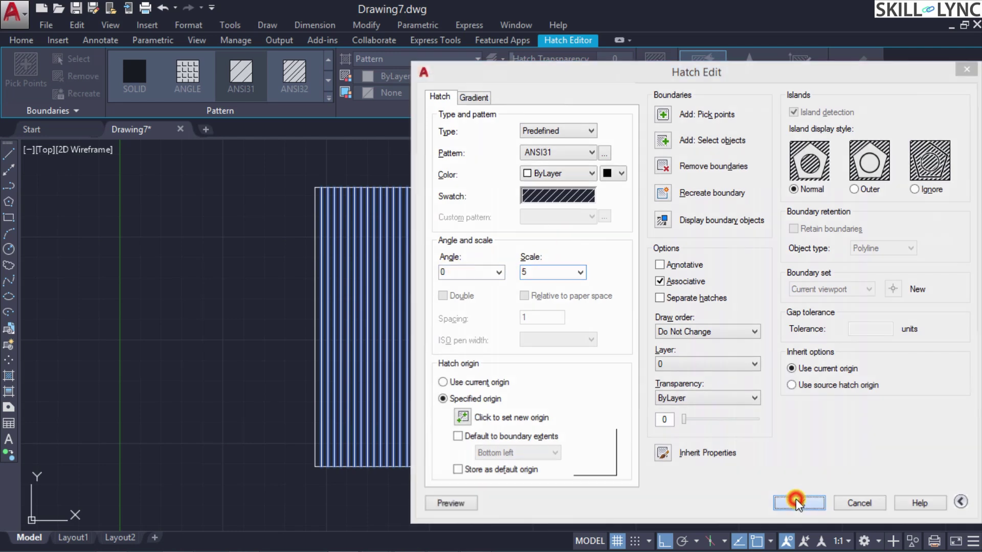
key("Escape")
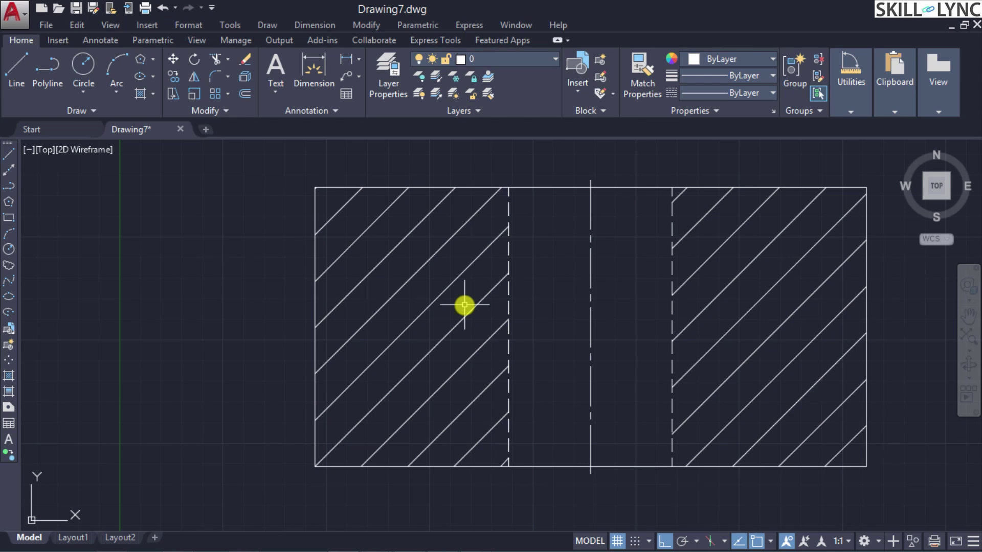
left_click(445, 292)
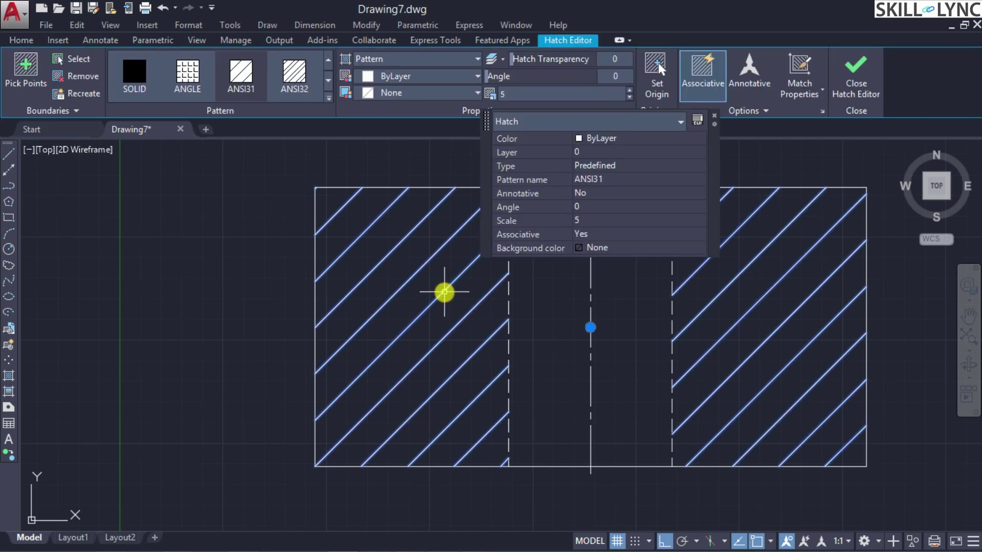
type("QUICKPROPERTIES")
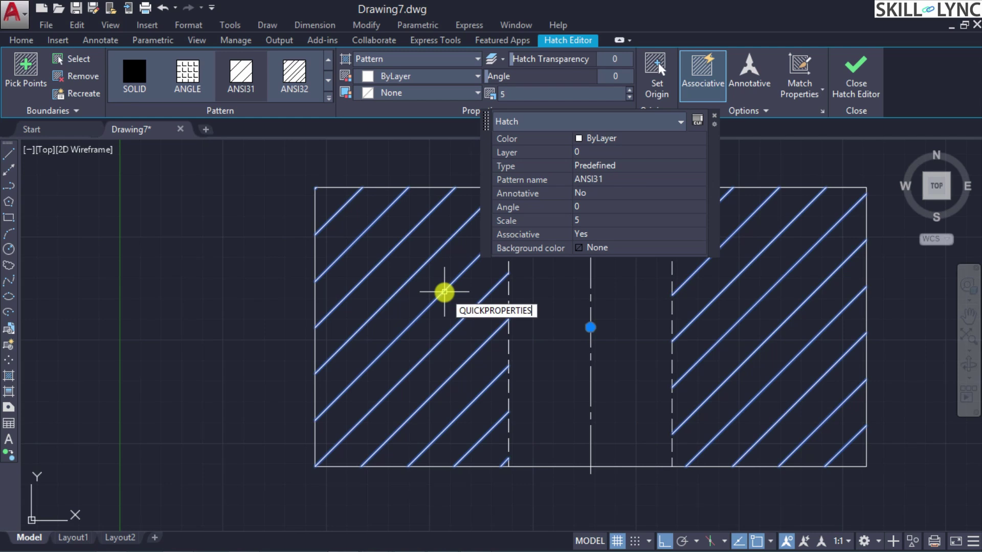
key("Escape")
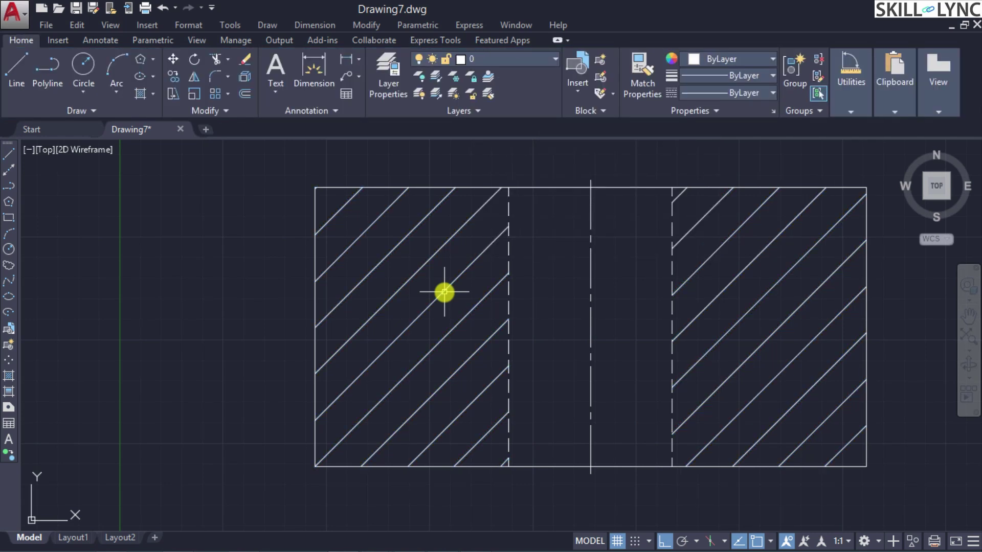
Edit the hatch with HATCHEDIT and set its pattern scale to 0.25.
type("HATCHEDIT")
key("Return")
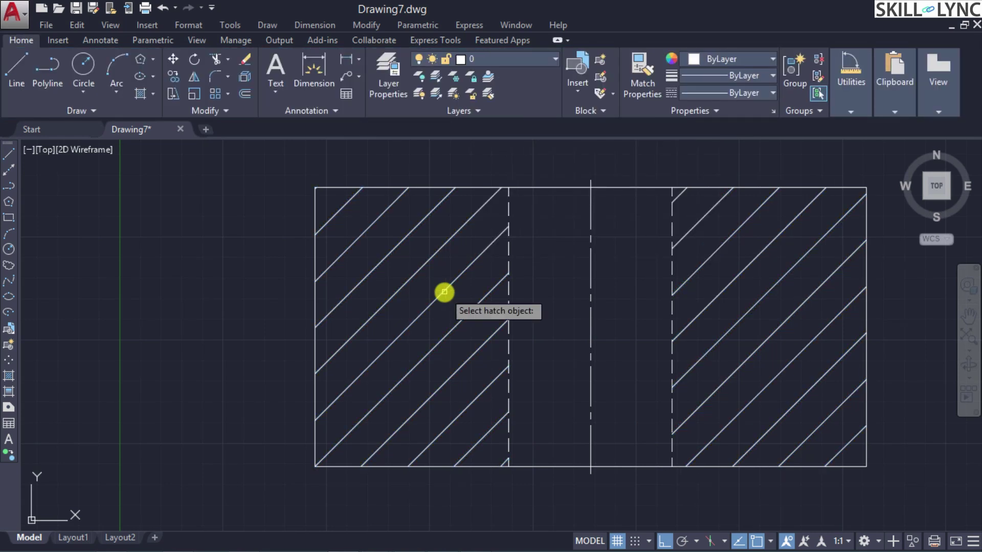
left_click(444, 292)
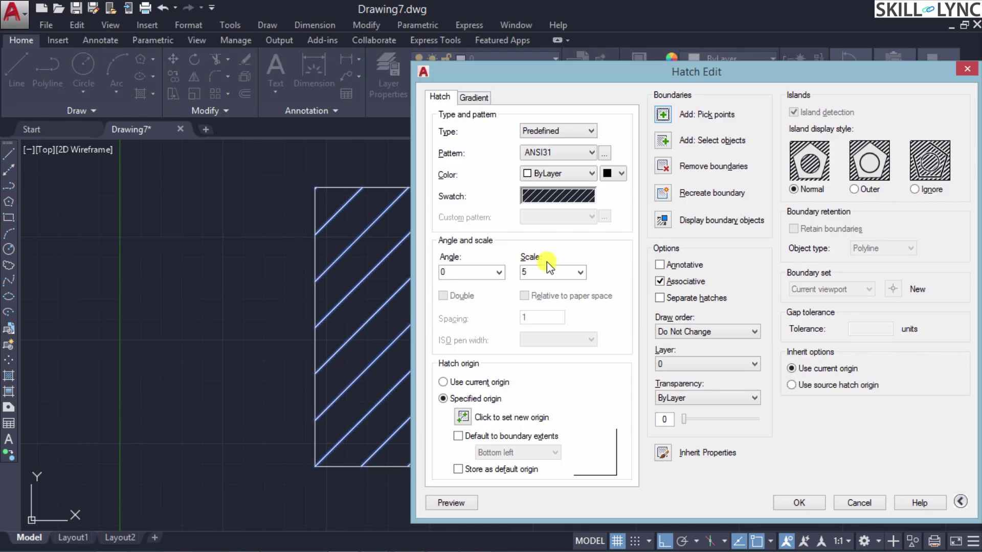
double_click(546, 272)
type("0.2")
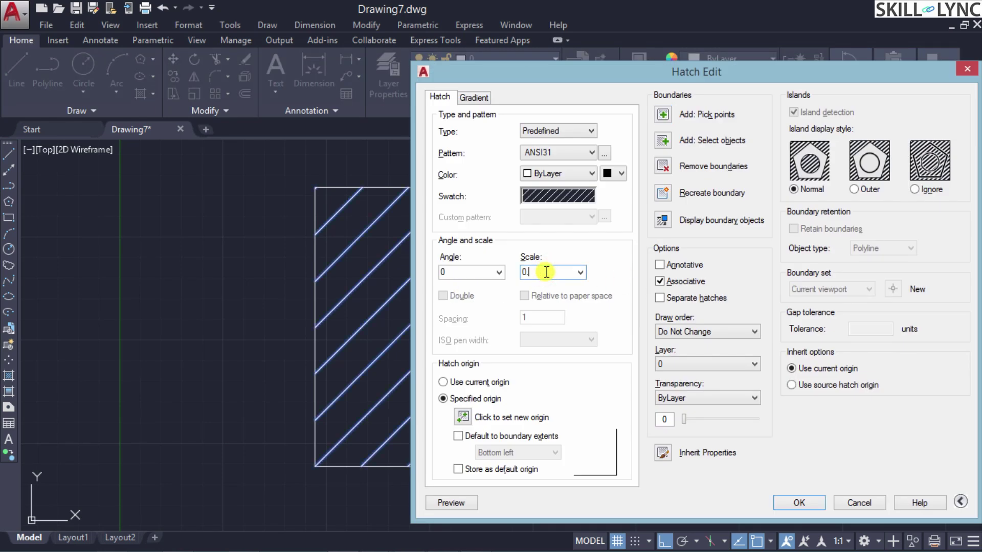
key("Return")
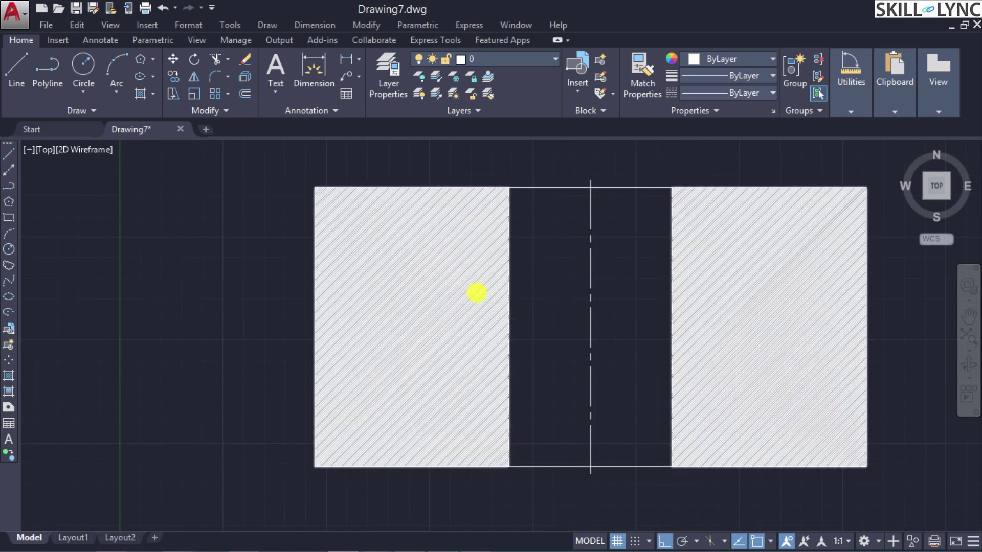
Examine the hatch line spacing in both solid regions up close and from a distance.
scroll(476, 292, "up", 2)
scroll(428, 309, "down", 3)
scroll(373, 287, "up", 8)
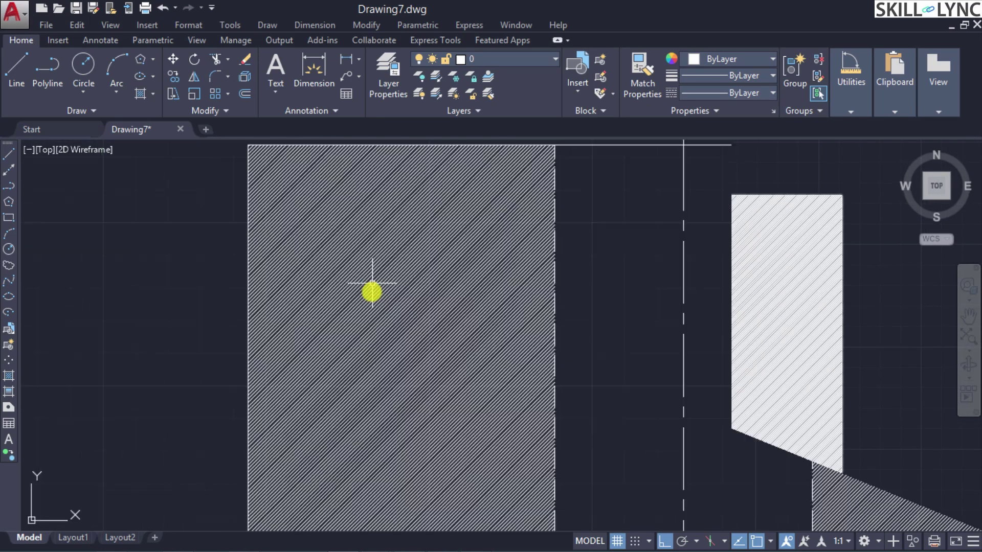
scroll(413, 343, "down", 8)
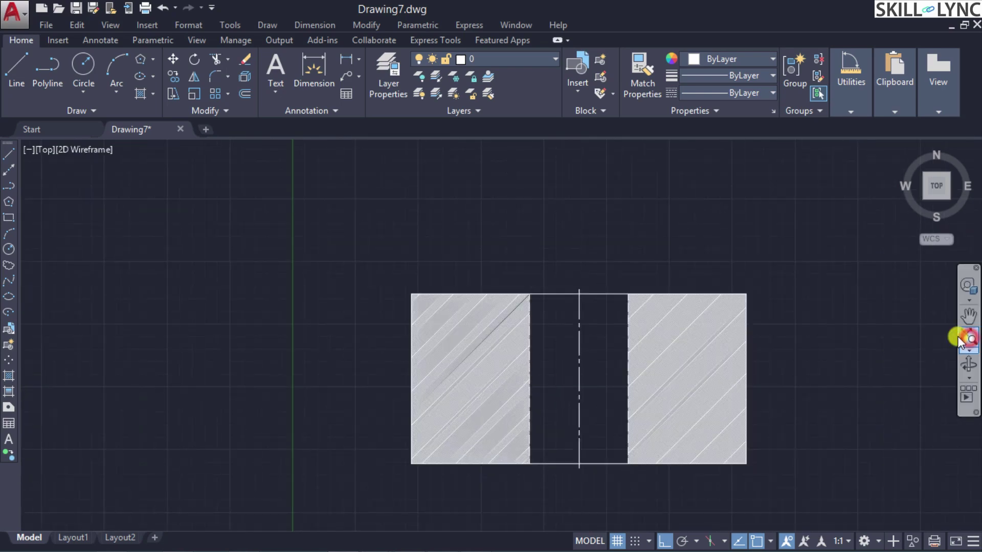
scroll(747, 375, "up", 4)
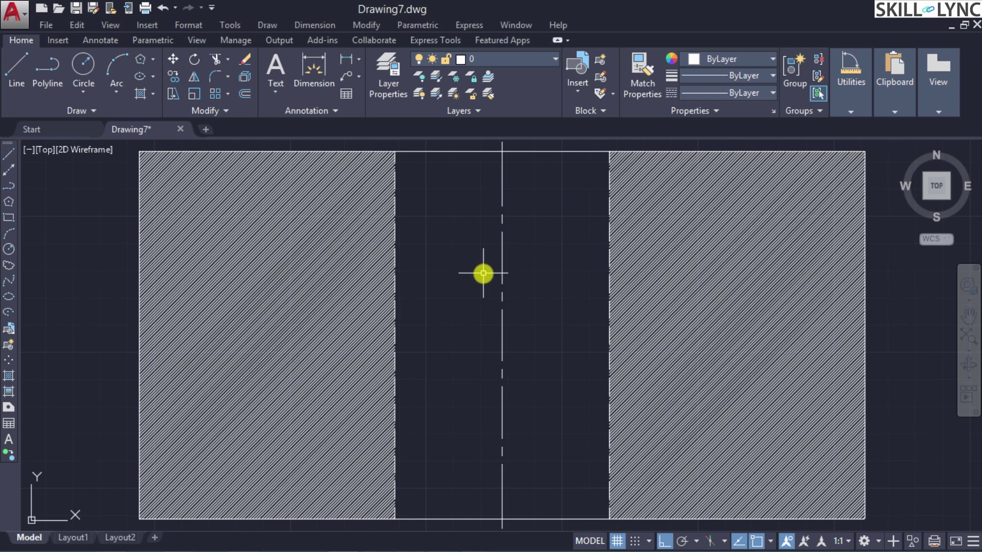
scroll(480, 286, "down", 8)
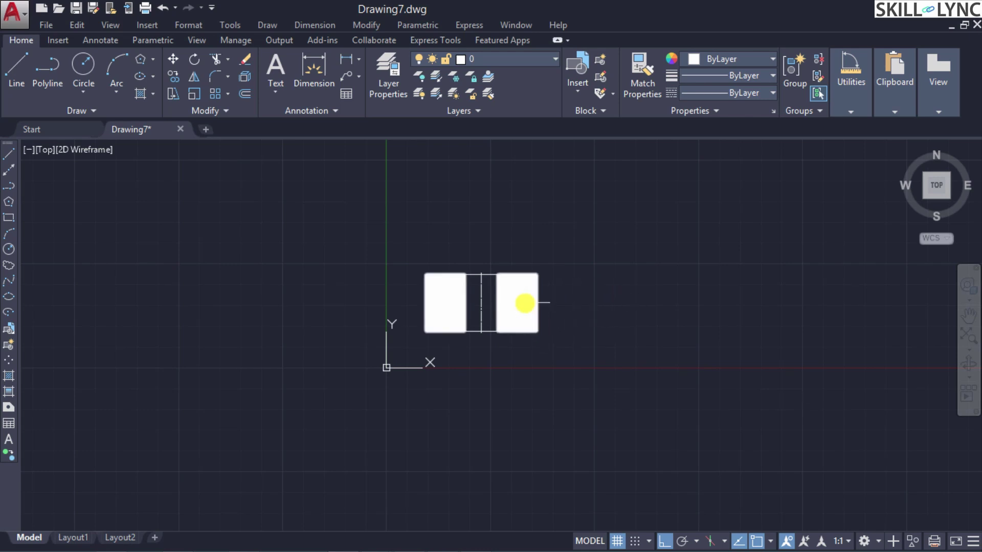
Edit the hatch with HATCHEDIT again and set its pattern scale to 3.
mouse_move(525, 303)
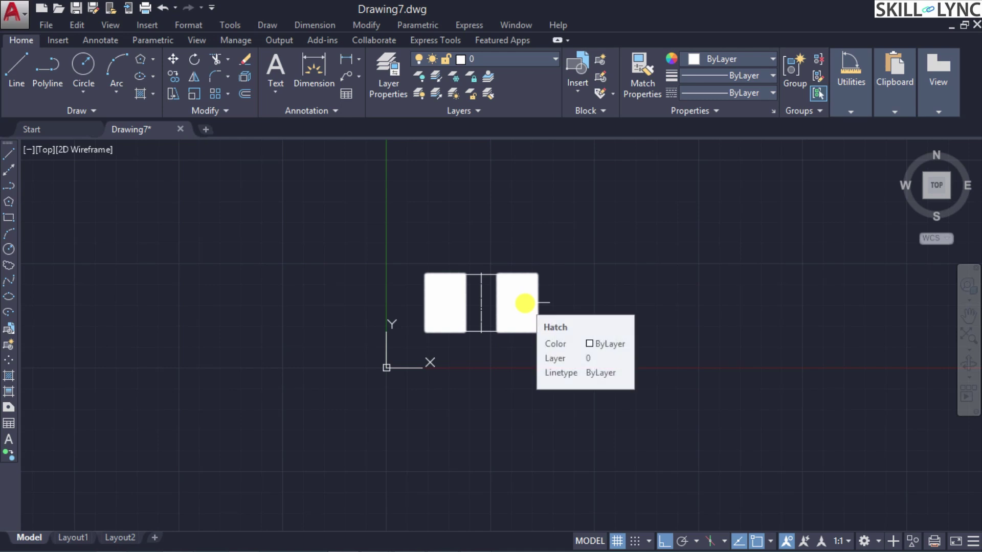
left_click(525, 303)
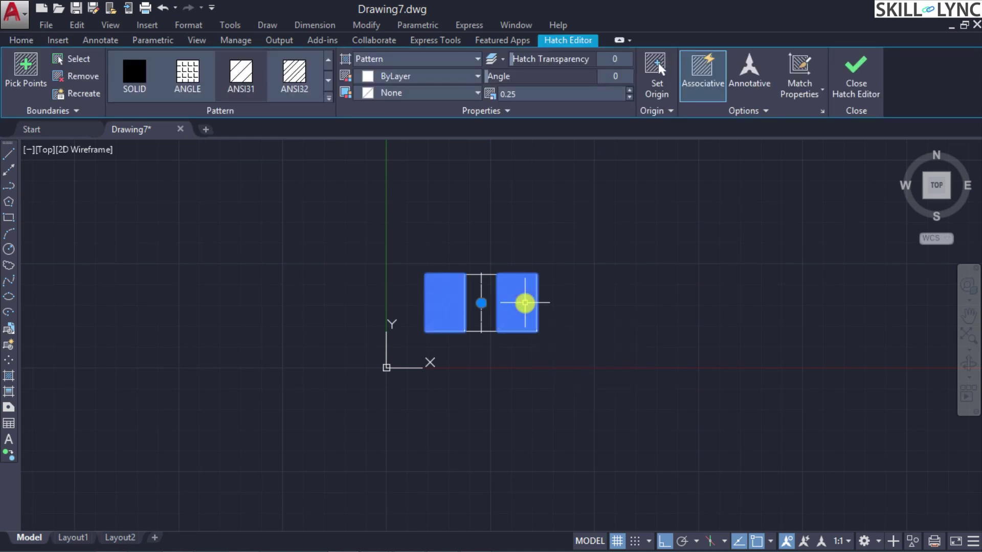
type("HATCHedit")
key("Return")
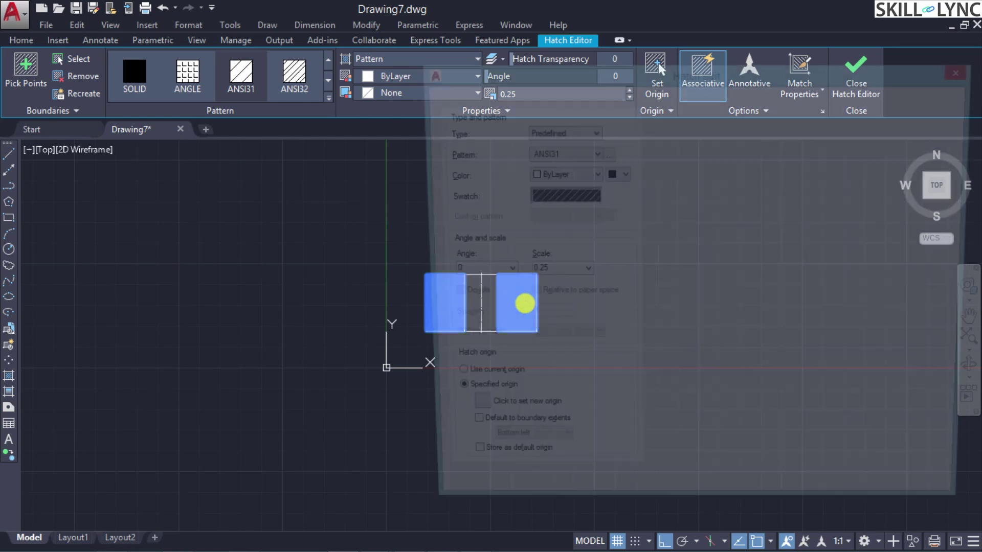
double_click(542, 271)
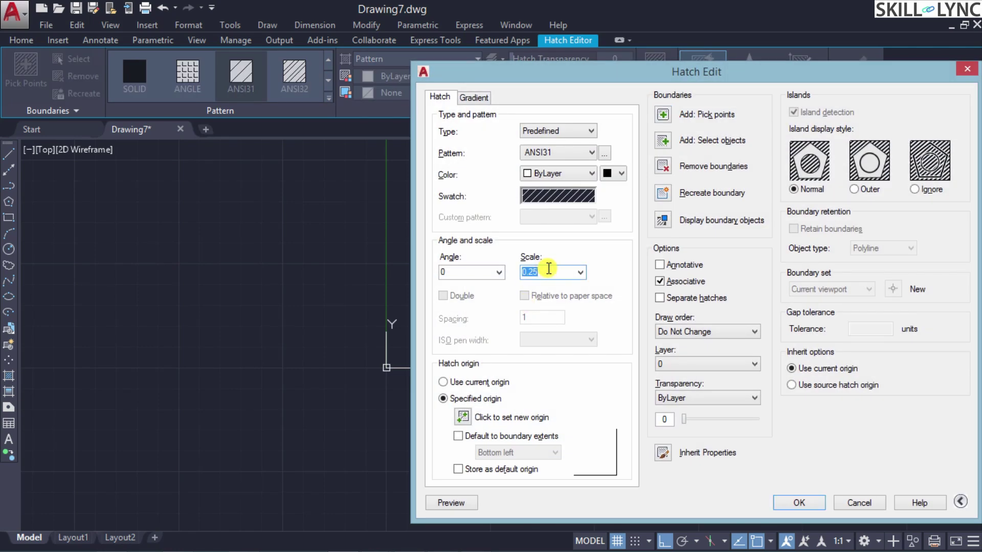
type("3")
key("Return")
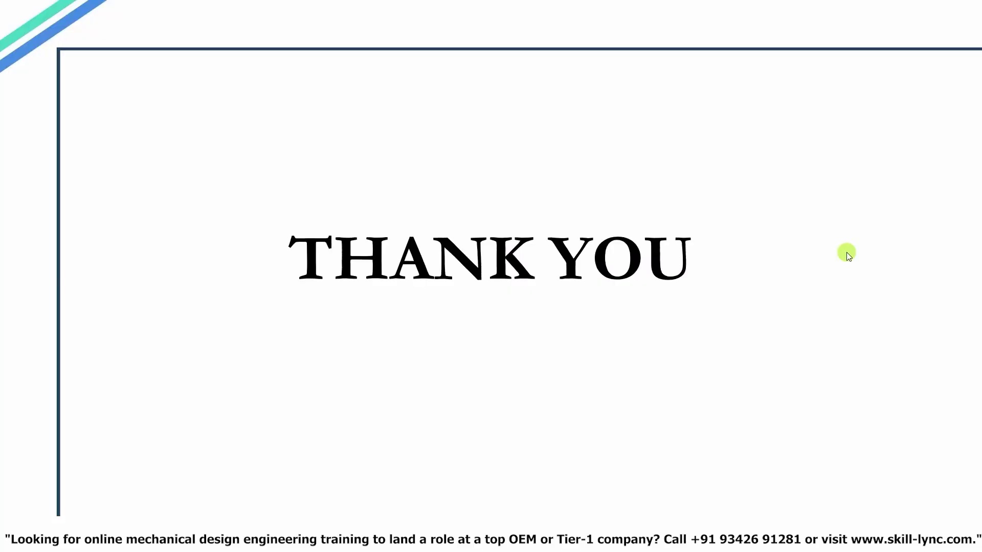